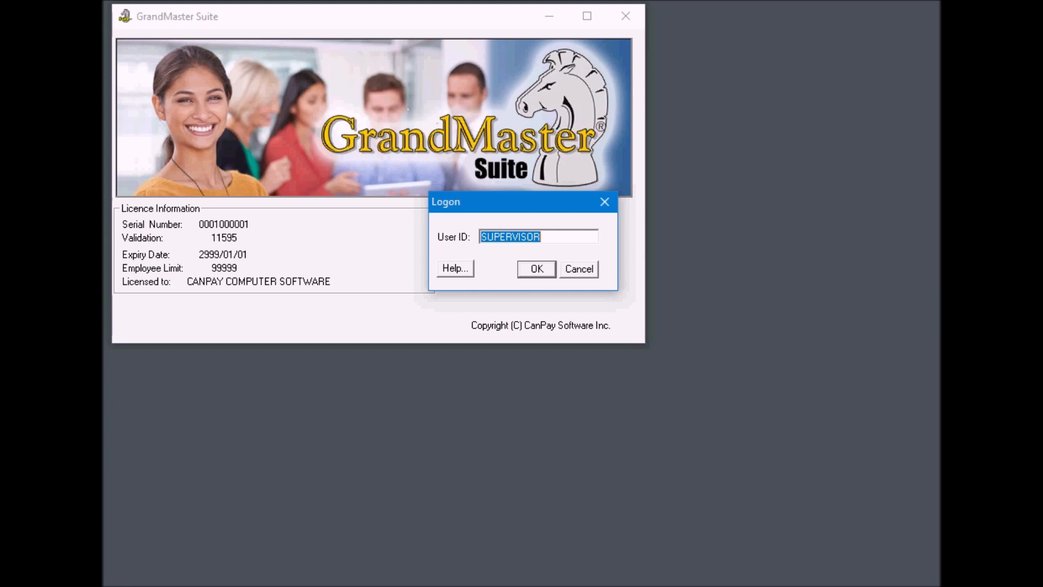
Log on with the SUPERVISOR user ID and open the Payroll module
left_click(537, 269)
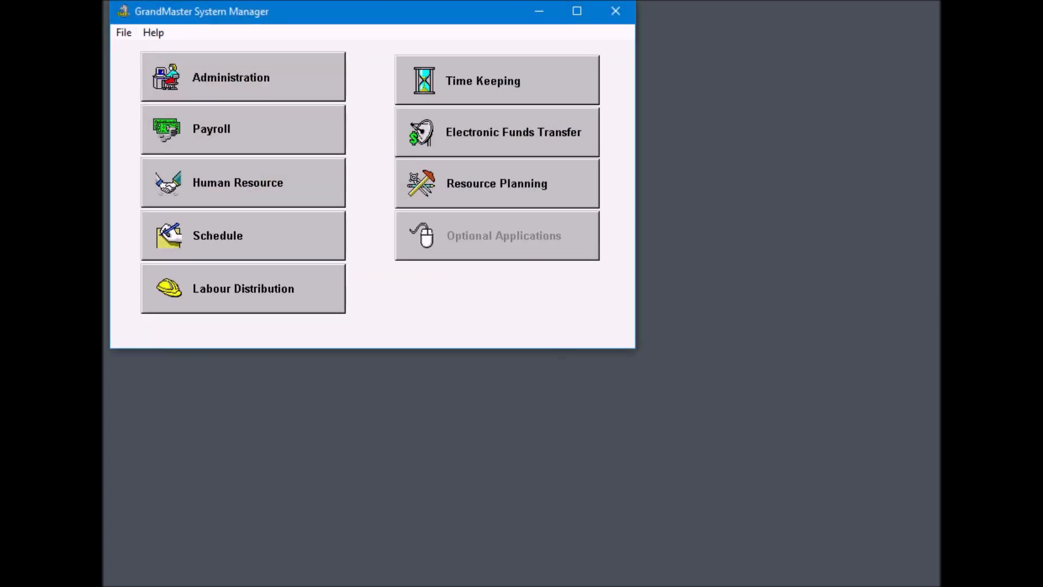
left_click(278, 132)
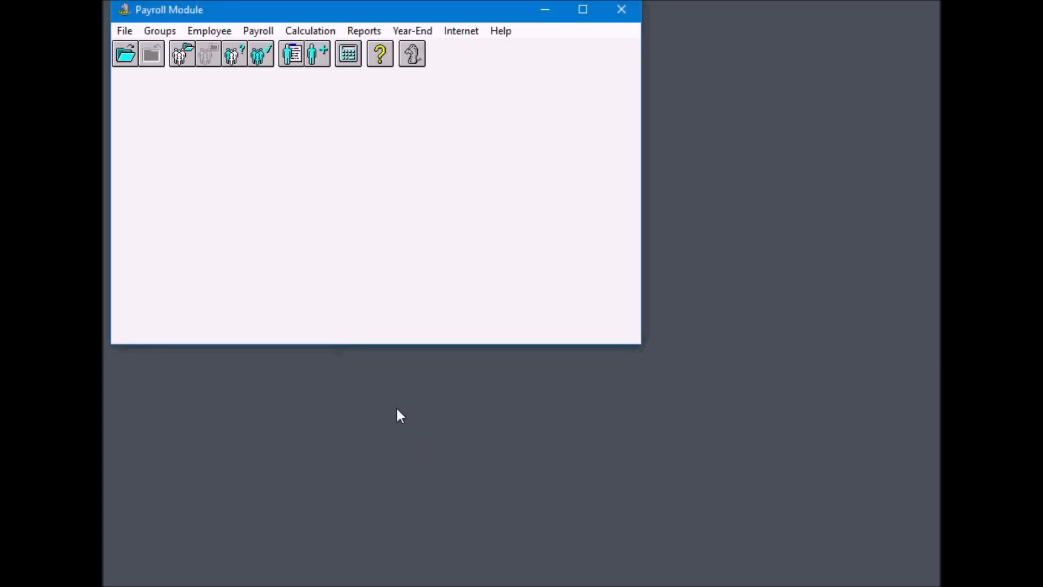
Create a new payroll named MYPAYROLL with the description "My company payroll"
left_click(125, 30)
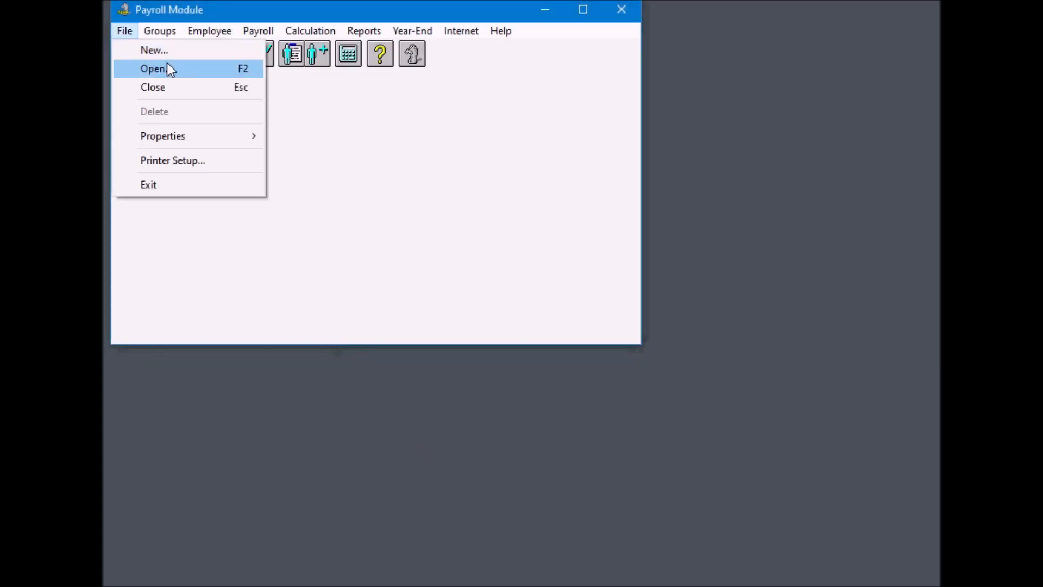
left_click(168, 51)
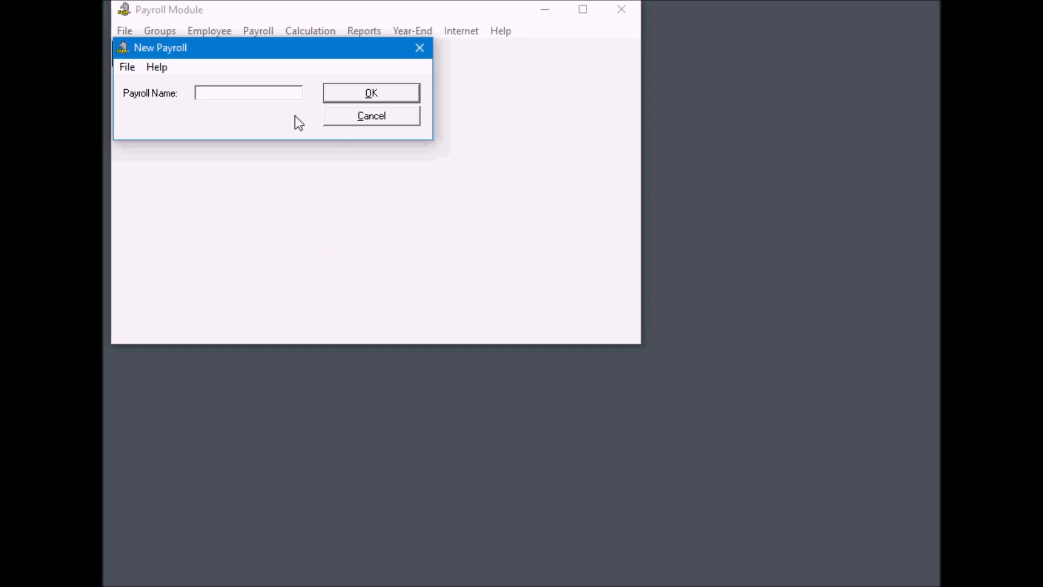
type("MYPAYROLL")
left_click(396, 93)
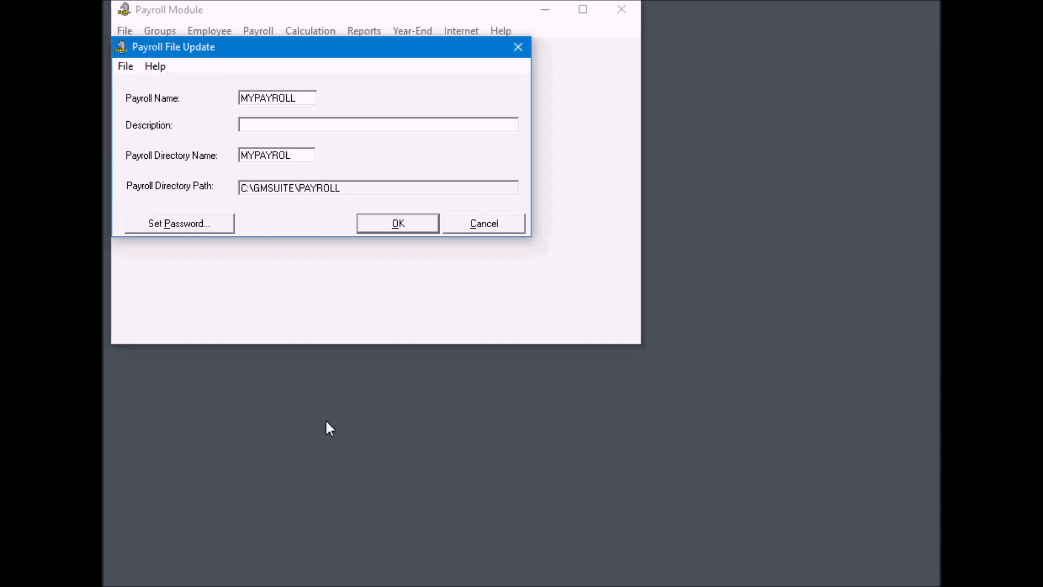
left_click(263, 126)
type("My company payroll")
left_click(402, 225)
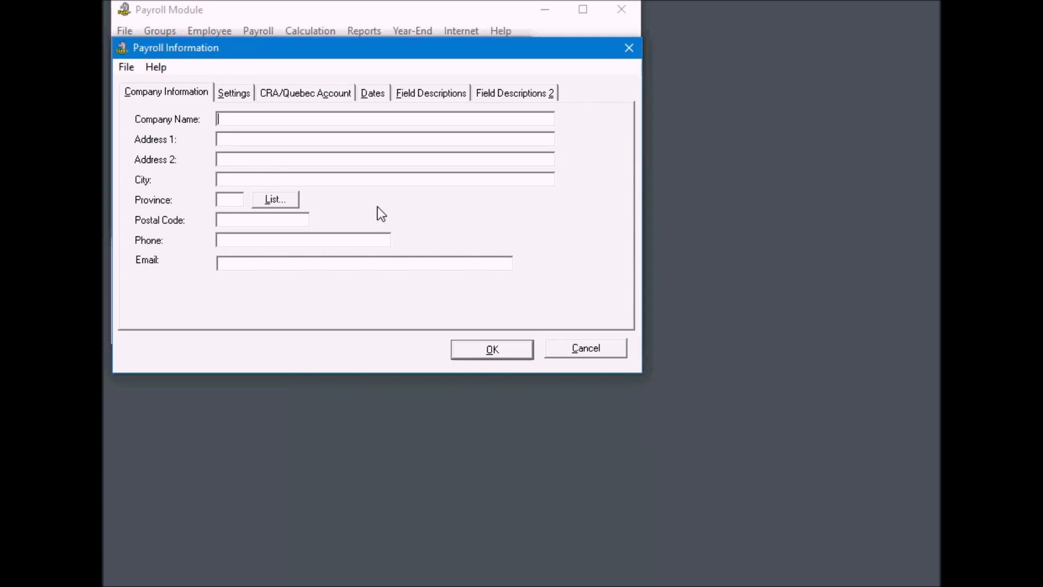
Set the company's province to MB Manitoba and the payroll frequency to BI-WEEKLY26
left_click(275, 199)
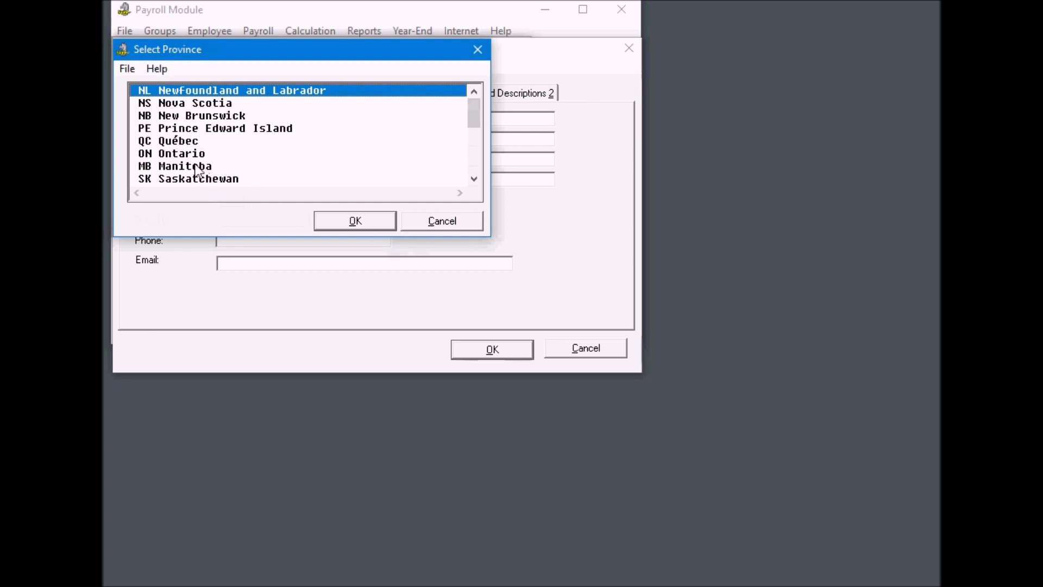
double_click(192, 165)
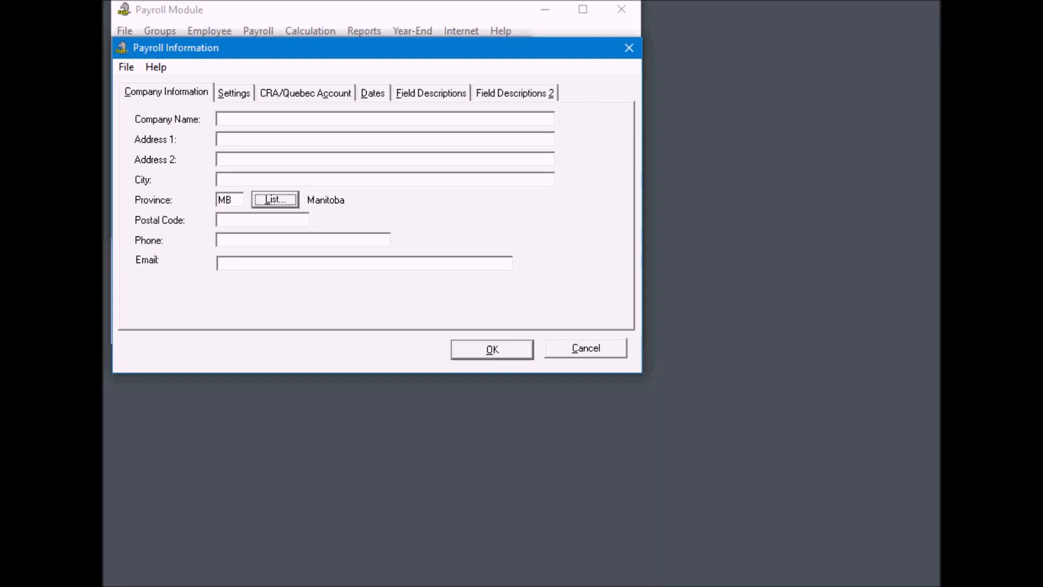
left_click(237, 95)
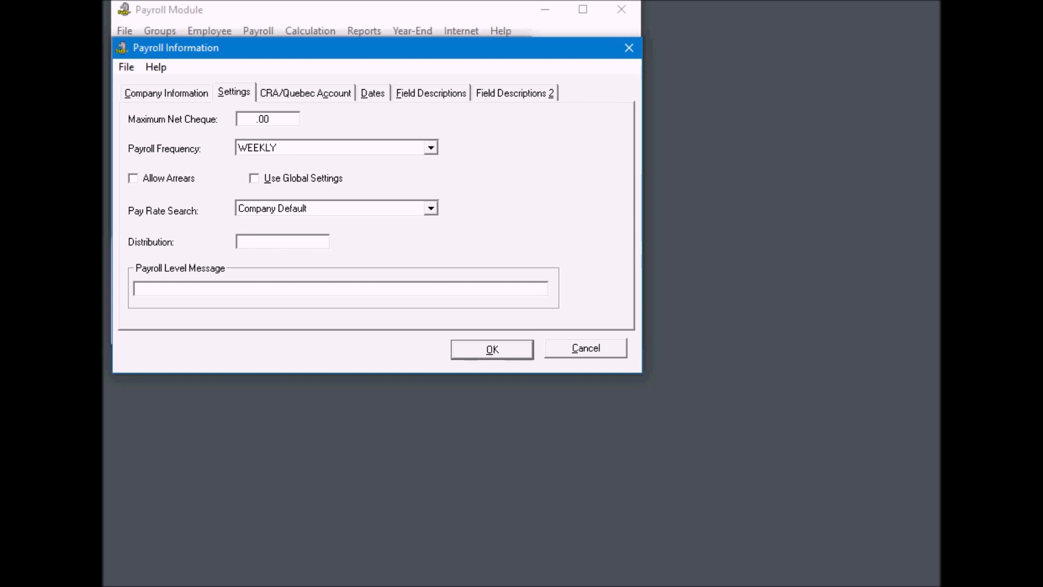
left_click(320, 149)
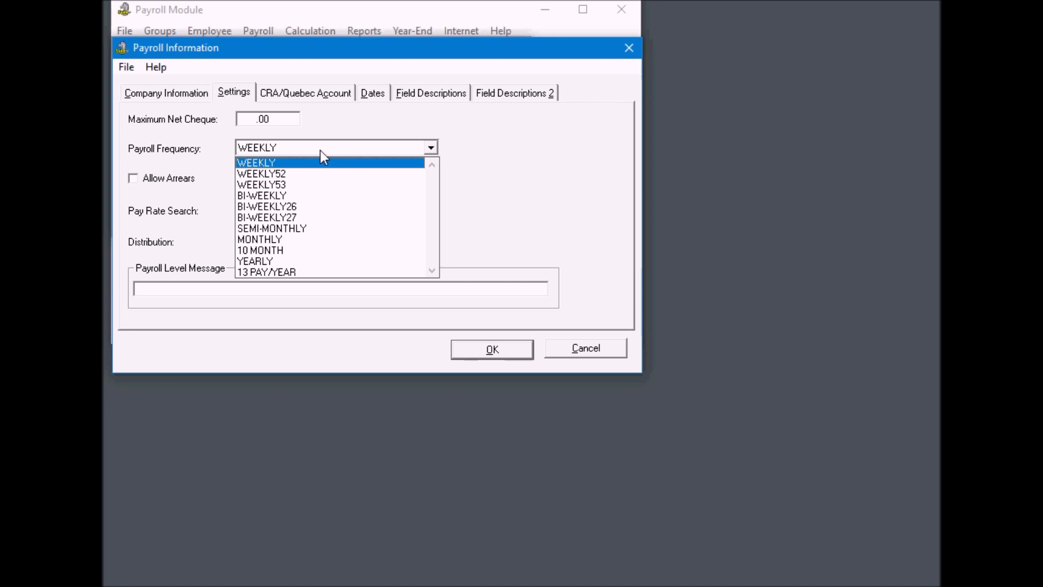
left_click(288, 206)
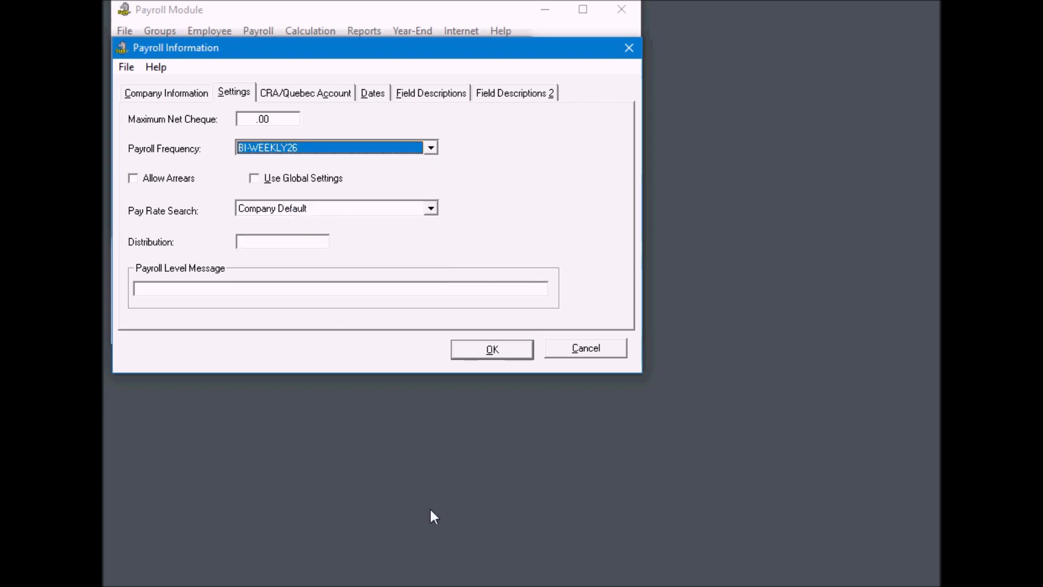
Enter the CRA Account 1 number and save the payroll information, leaving the anniversary dates blank
left_click(312, 96)
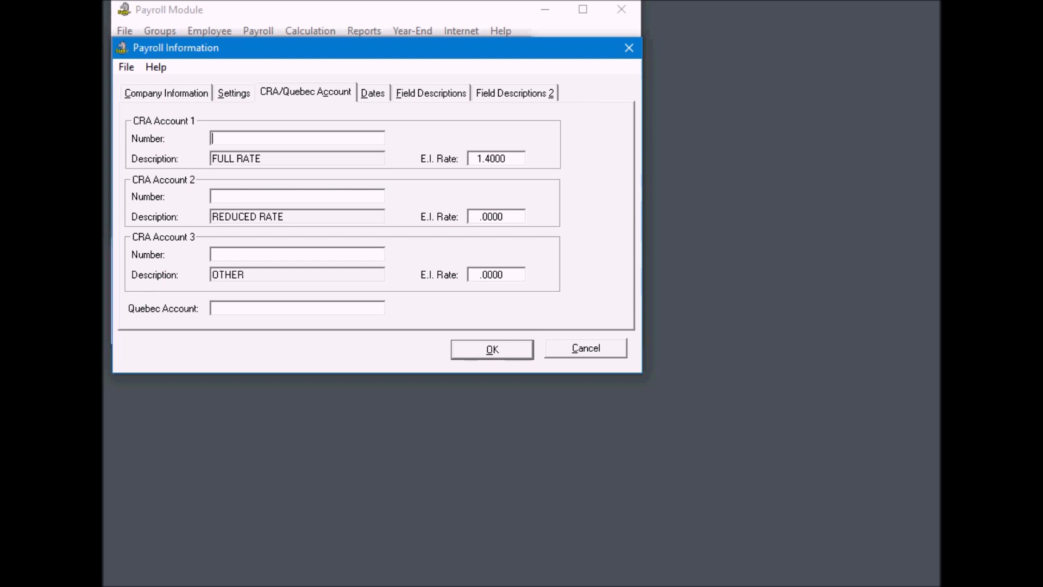
type("12345678")
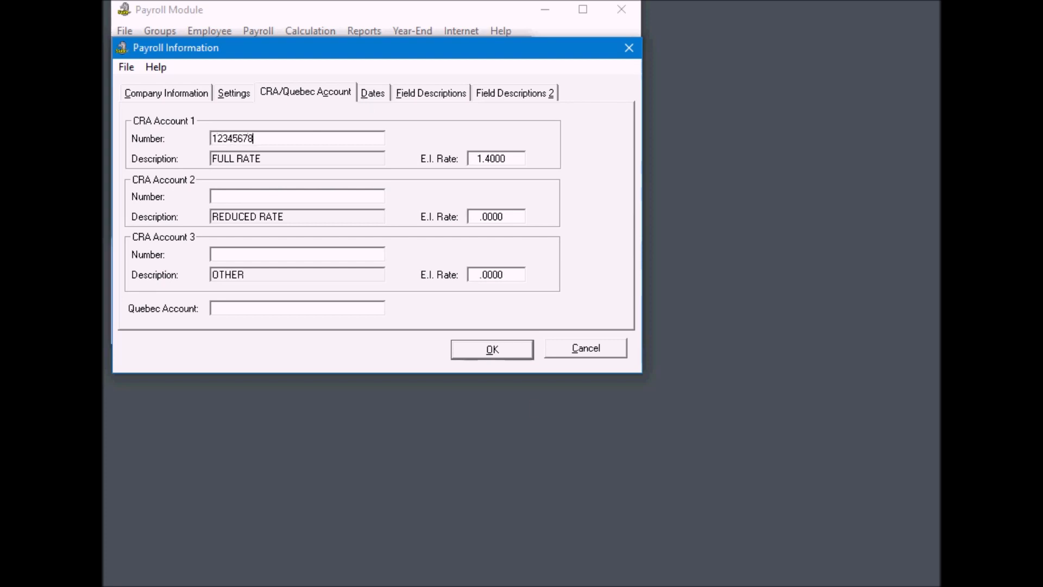
type("2RP0001")
key("Tab")
key("Tab")
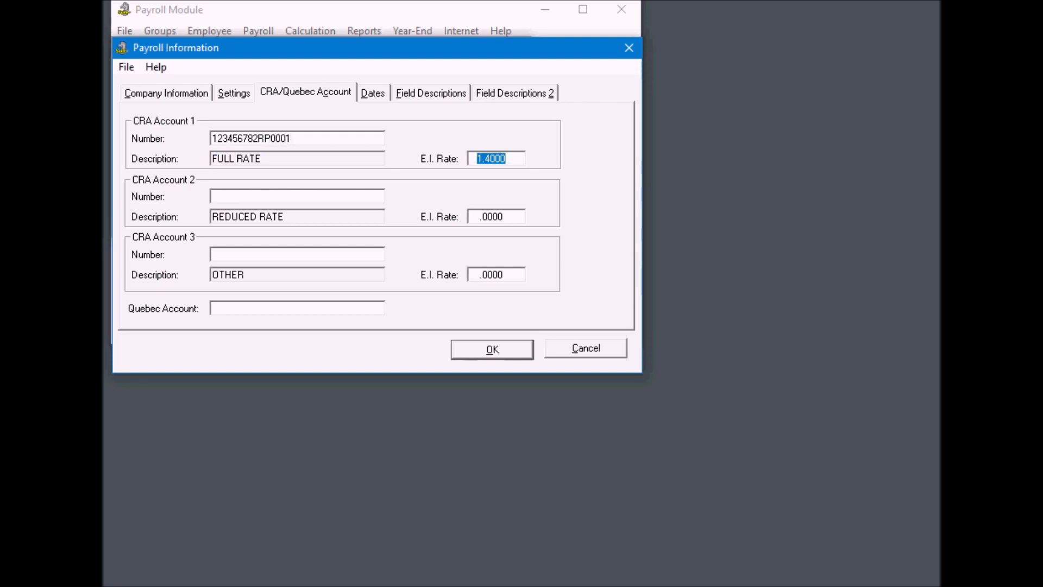
left_click(373, 93)
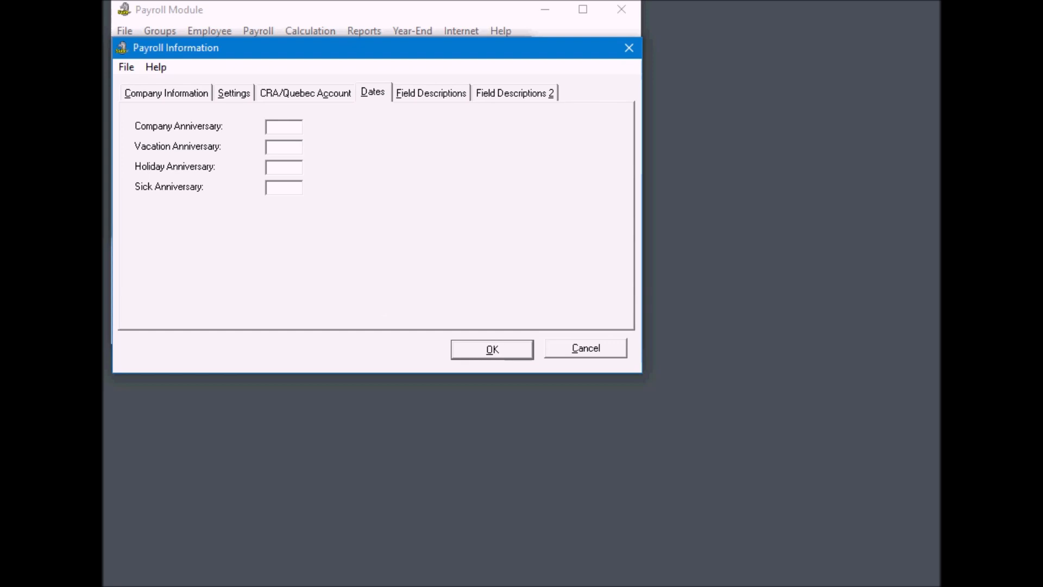
left_click(481, 349)
left_click(490, 348)
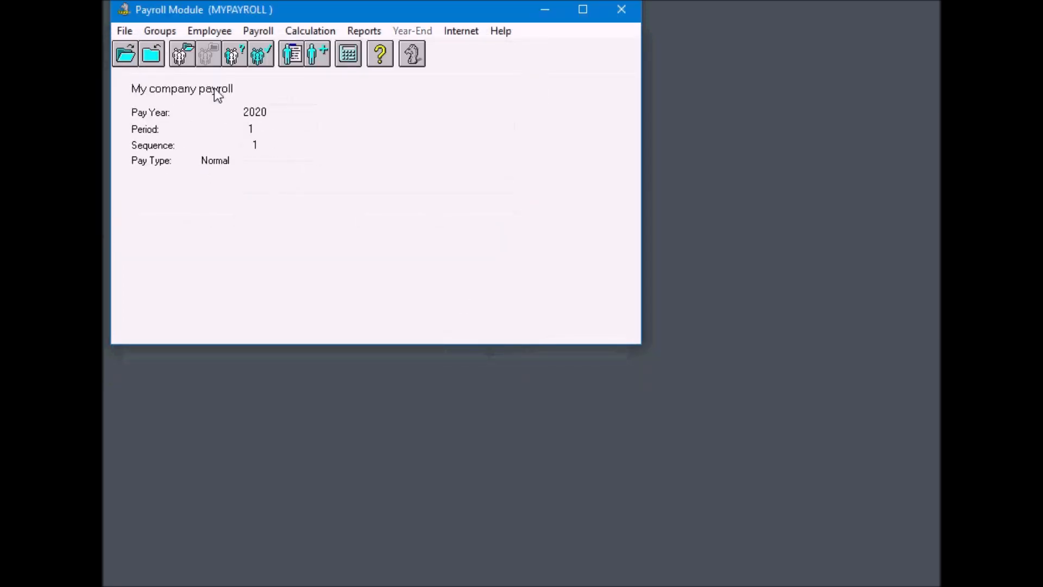
Add a new EFT bank profile with the code RBC from the Payroll EFT settings
left_click(257, 31)
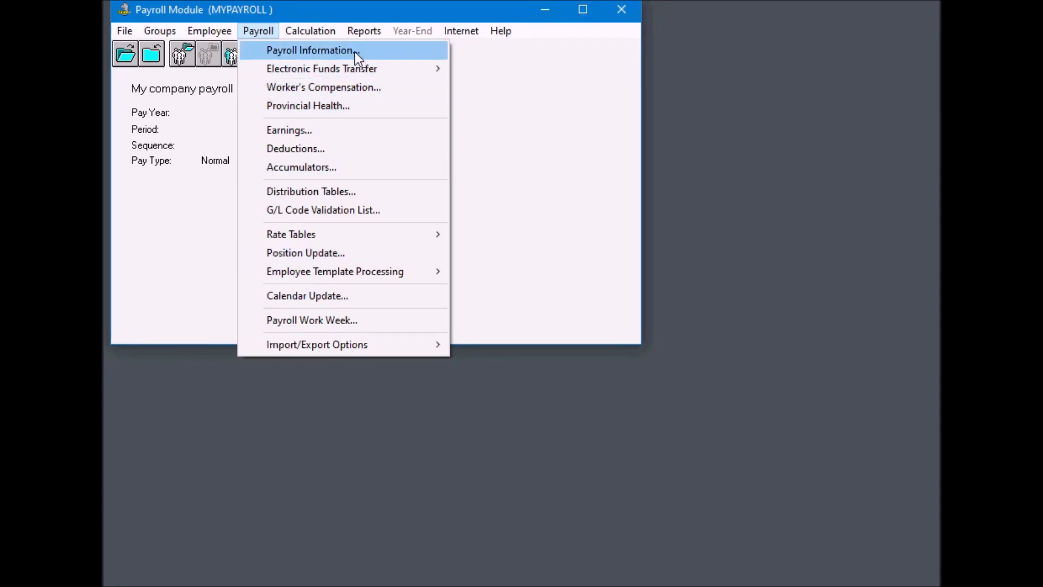
mouse_move(360, 67)
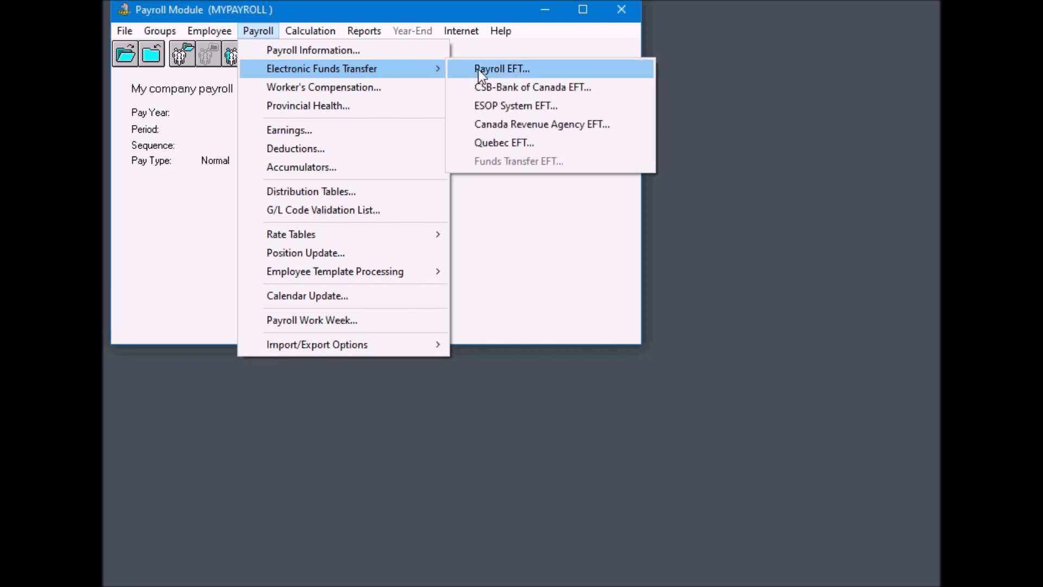
left_click(498, 68)
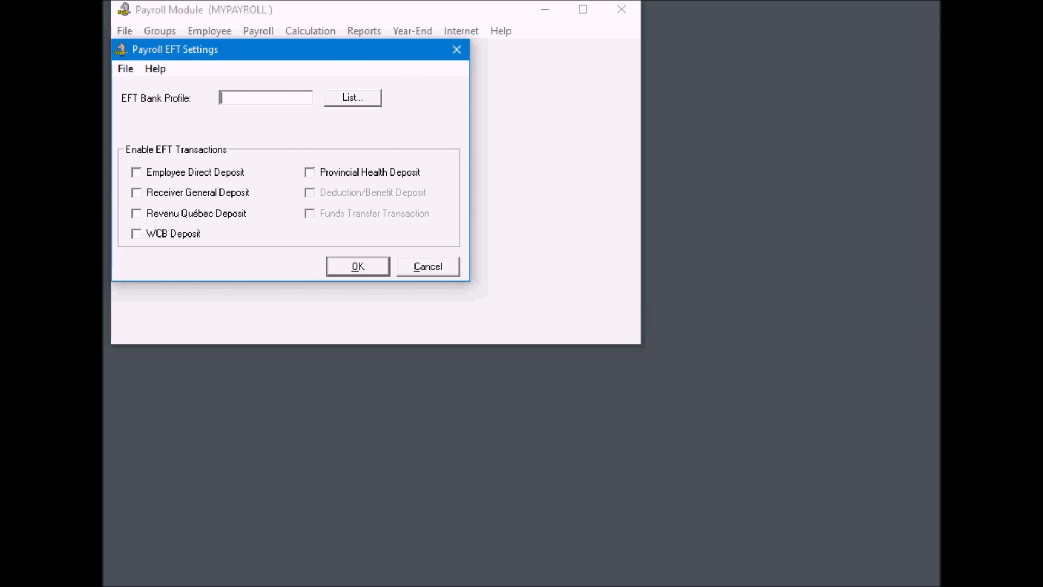
key("Tab")
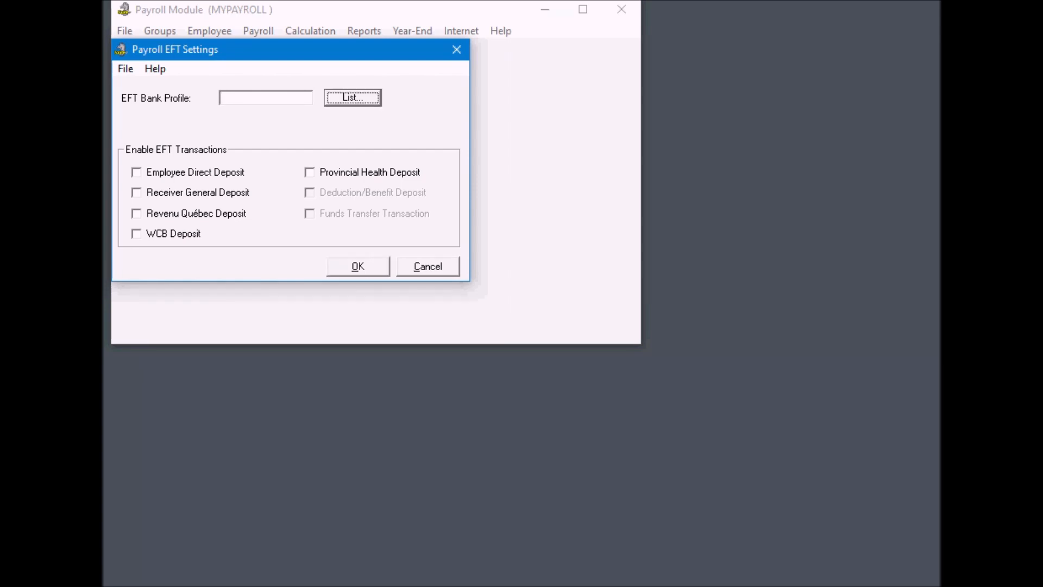
left_click(354, 98)
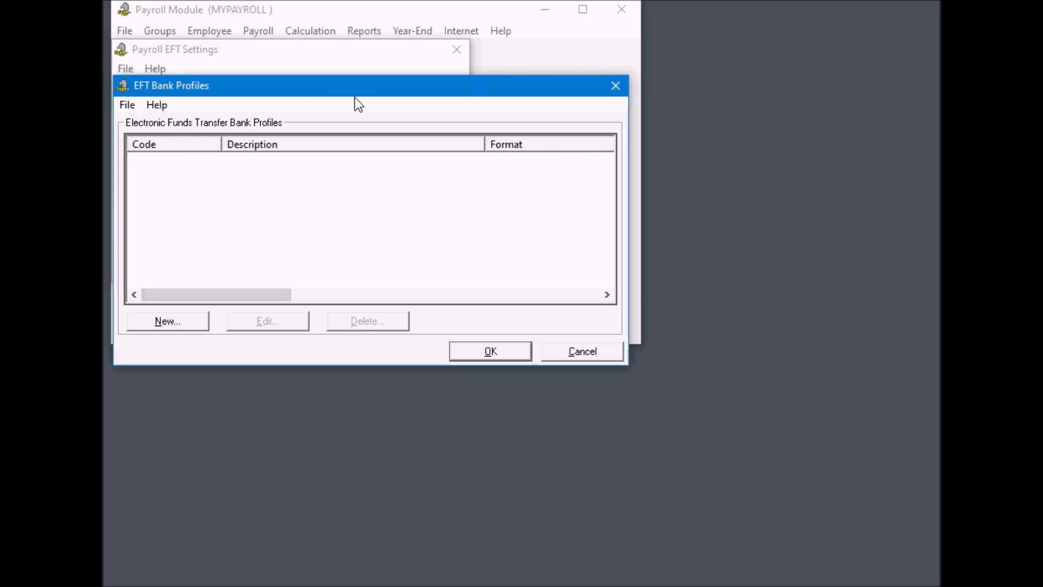
left_click(174, 324)
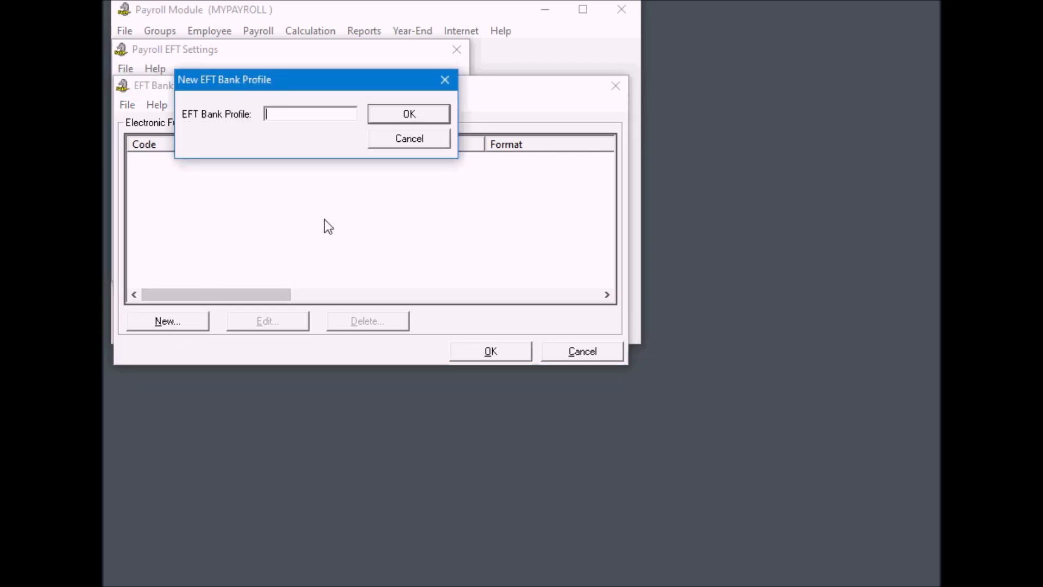
type("RBC")
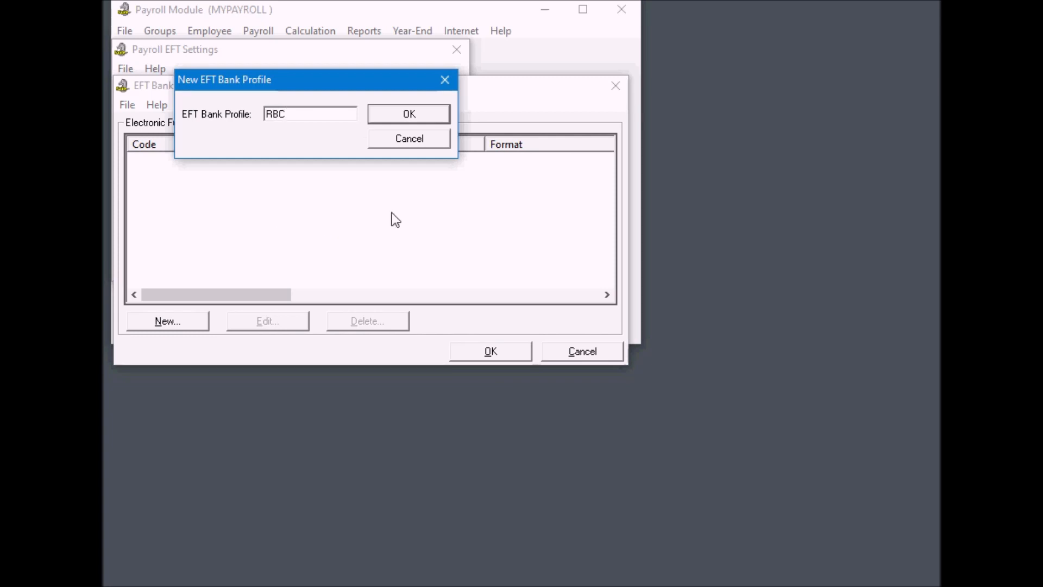
left_click(416, 117)
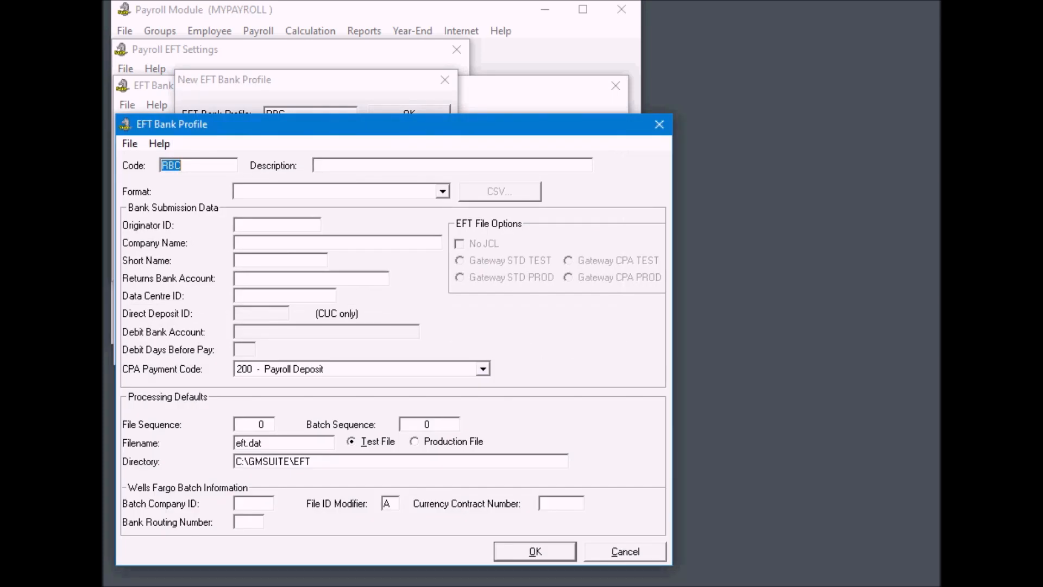
Set the bank profile's format to RB - Royal Bank, enter the returns bank account number and save the profile
left_click(347, 190)
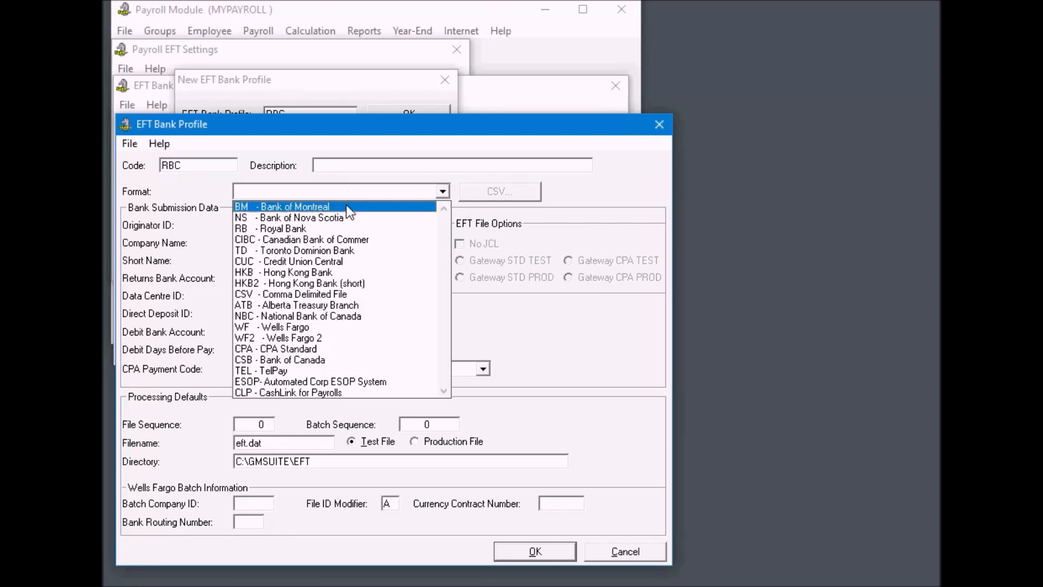
left_click(339, 229)
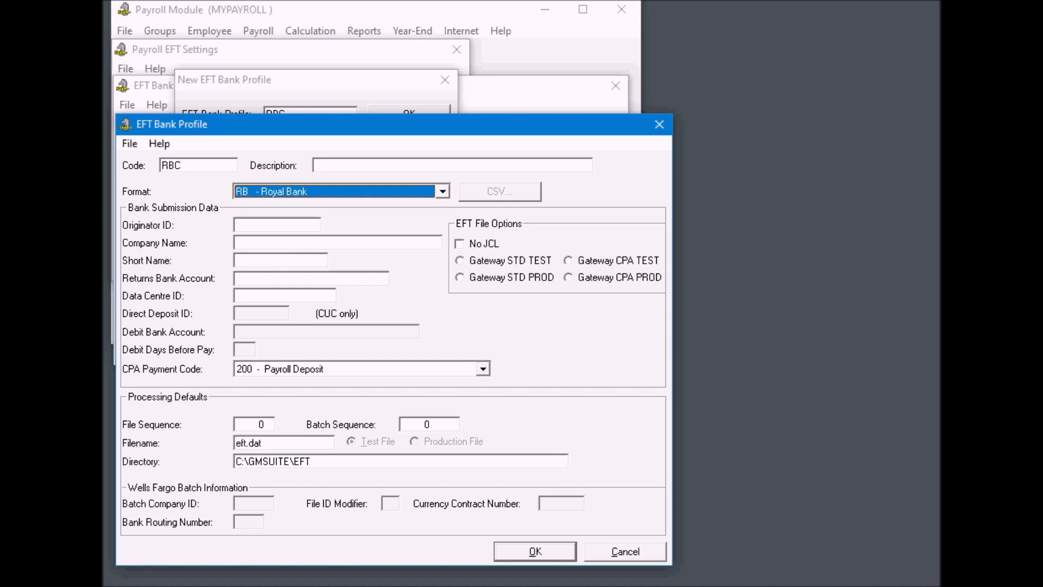
left_click(271, 276)
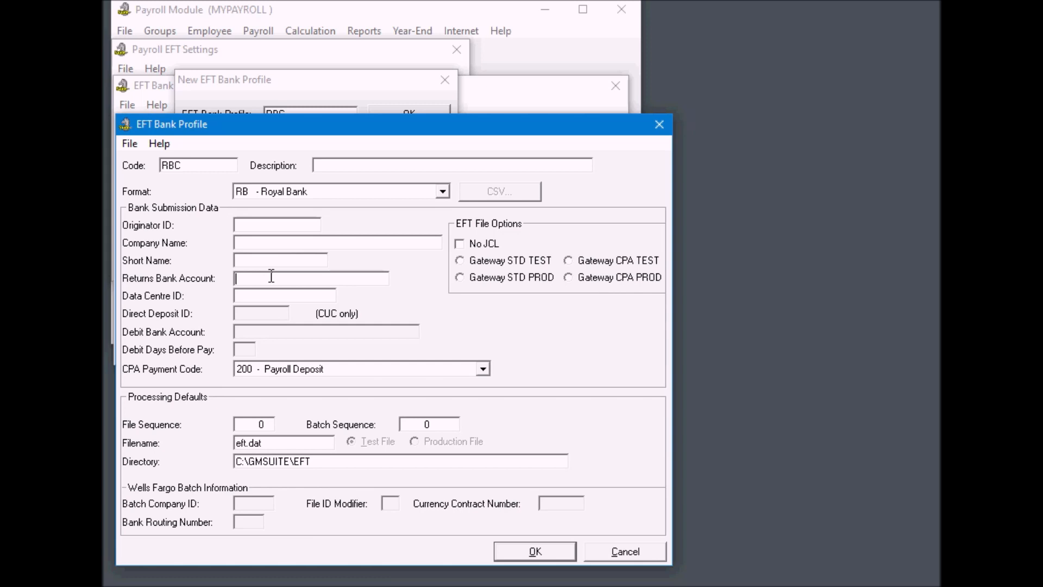
type("55555-333-123456789")
key("shift+Home")
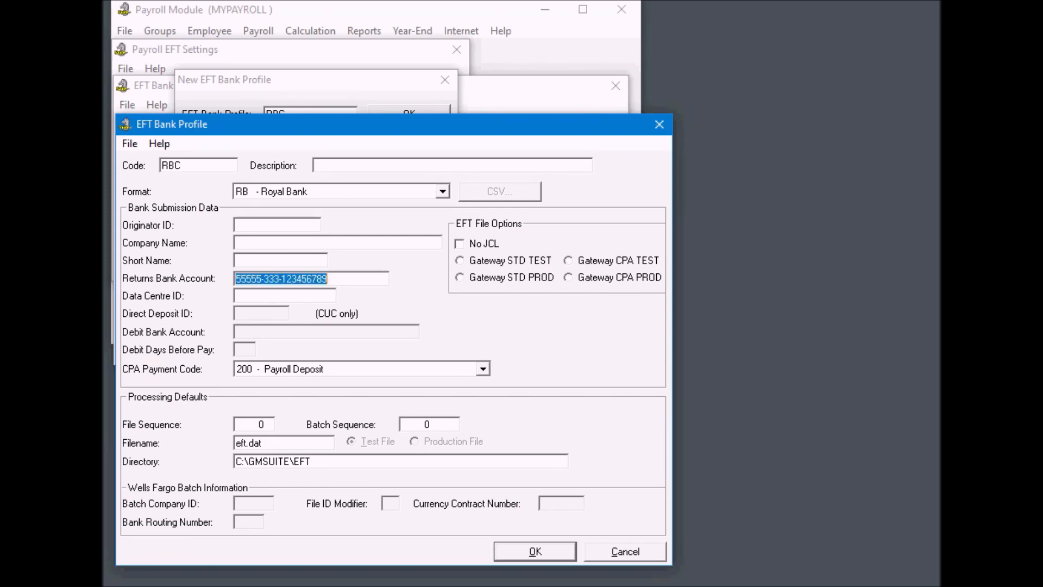
left_click(532, 550)
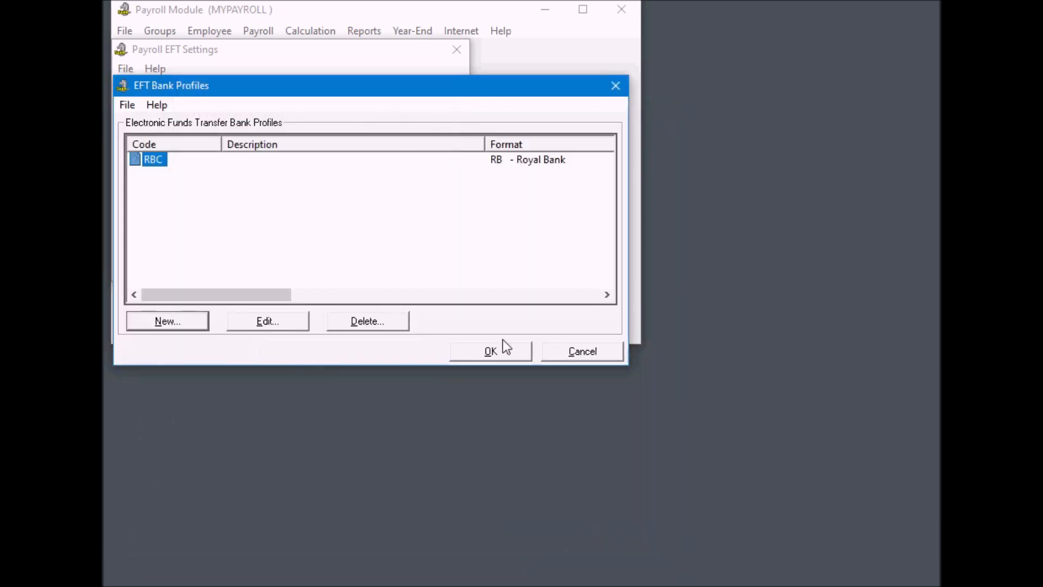
Assign the RBC bank profile to the payroll and enable the Employee Direct Deposit transaction
left_click(490, 352)
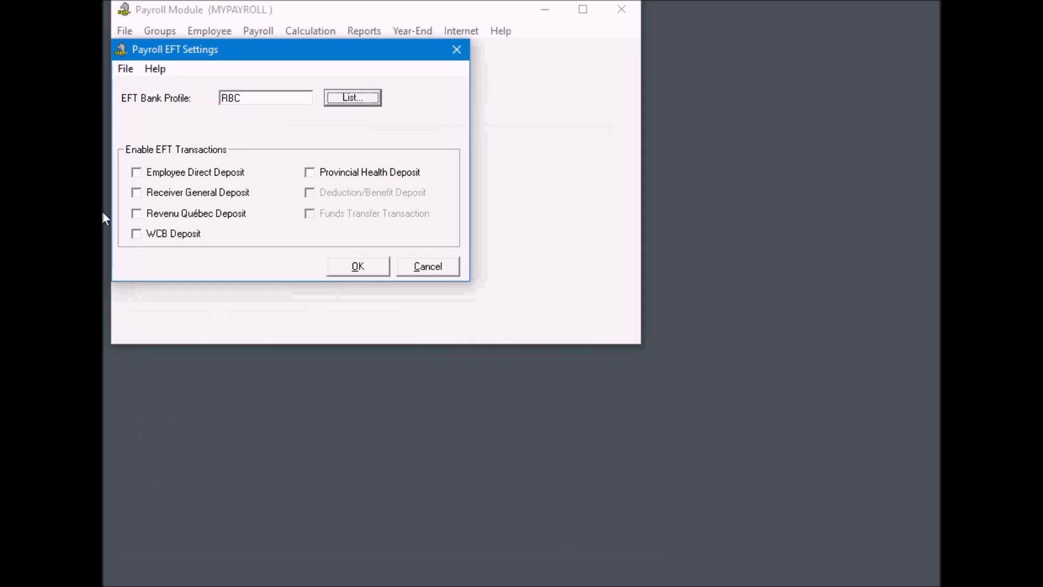
left_click(136, 172)
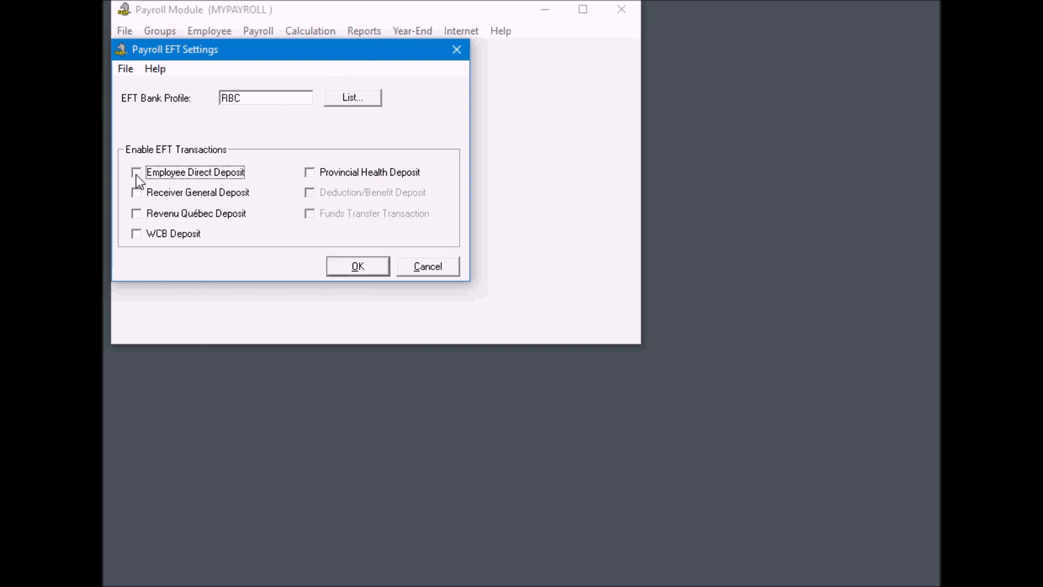
left_click(360, 266)
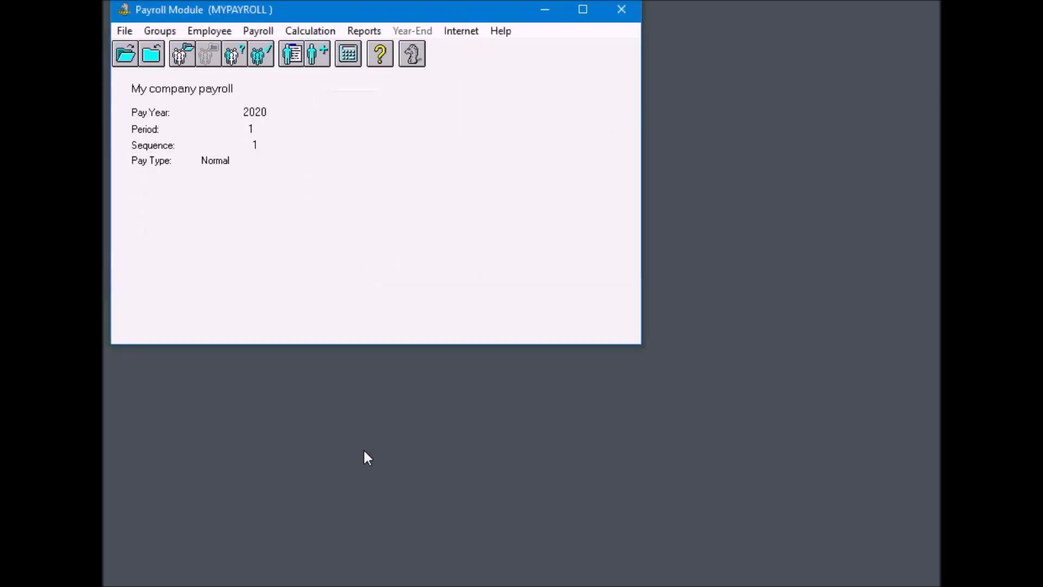
Insert a new Worker's Compensation entry for the province of Manitoba (MB) in the payroll
left_click(262, 31)
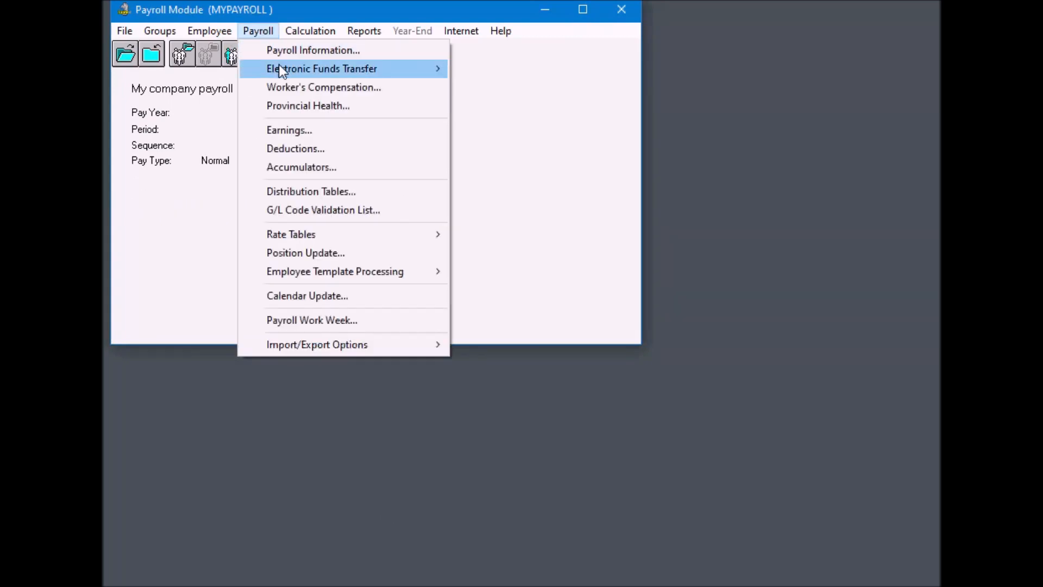
left_click(315, 91)
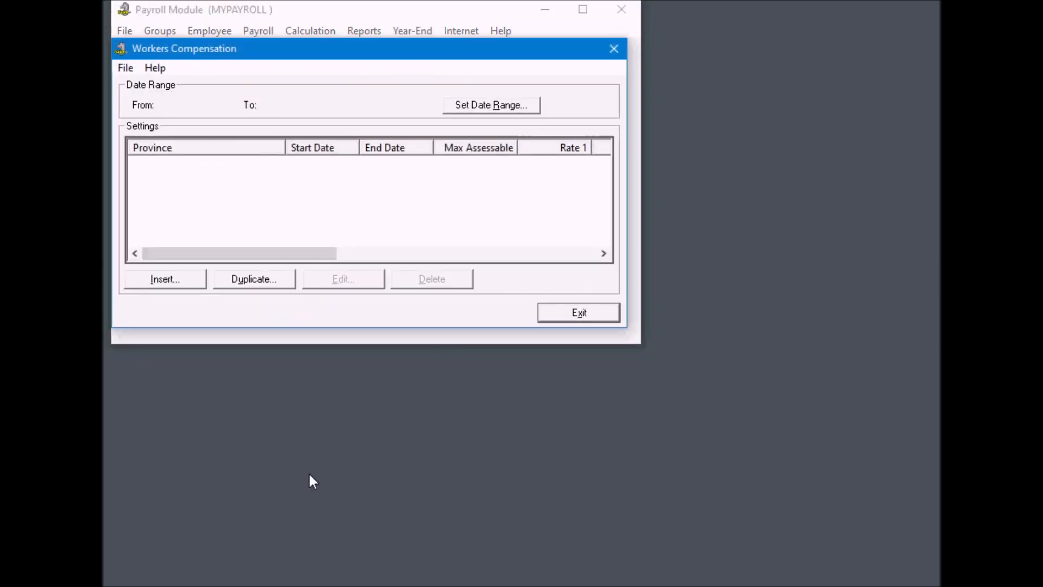
left_click(166, 281)
left_click(309, 159)
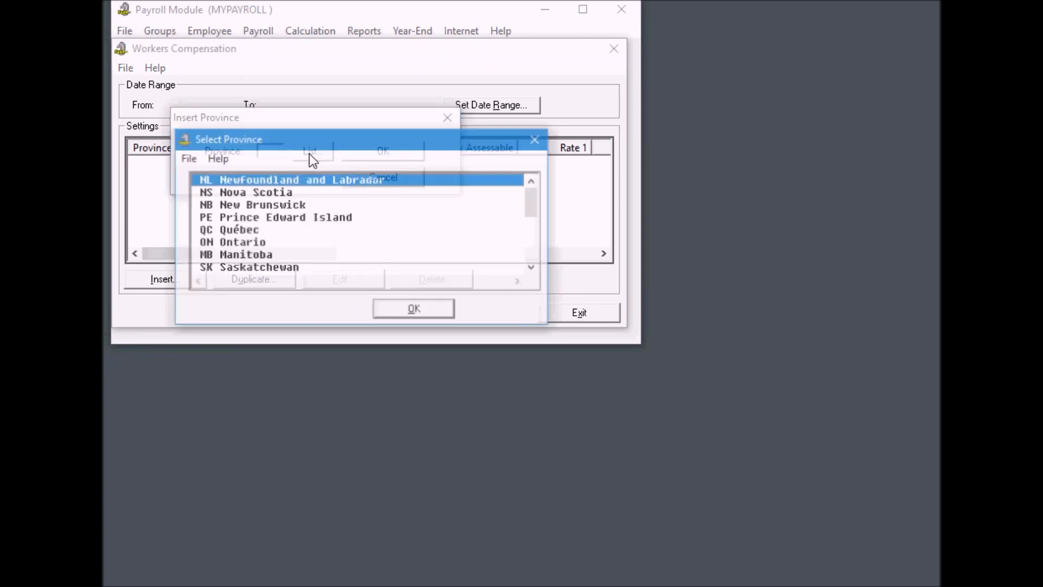
double_click(235, 259)
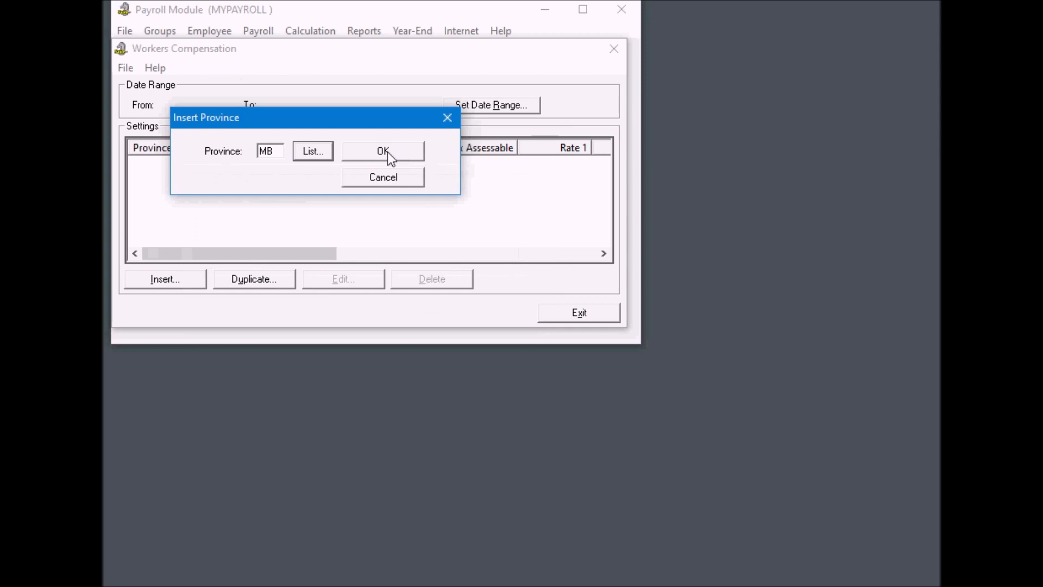
left_click(387, 151)
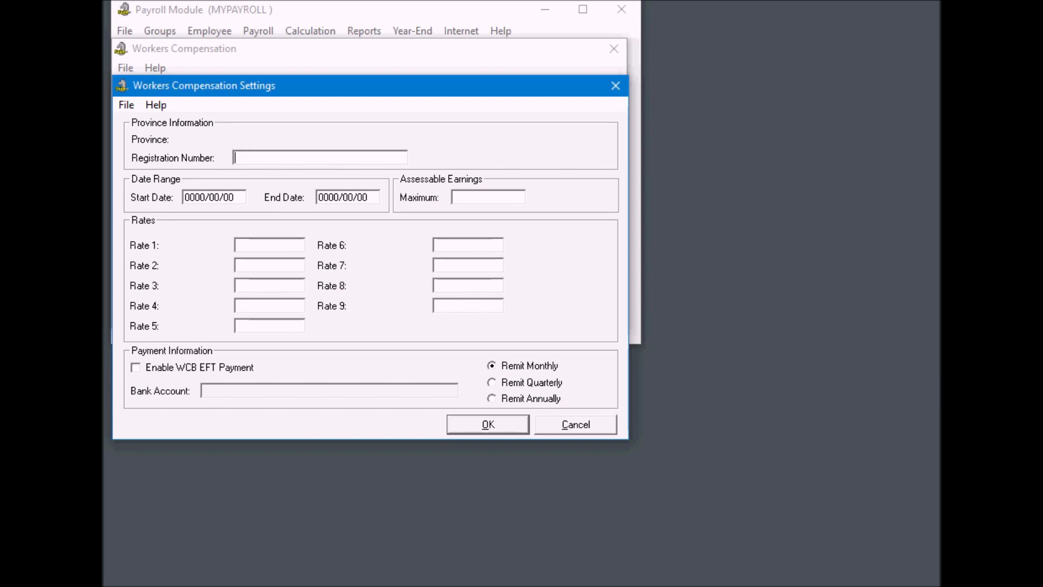
Enter the WCB registration number and set the date range from 2020/01/01 to 2020/12/31
type("123456")
left_click(201, 200)
type("2021/01/01")
key("Tab")
type("2020/12/31")
key("Tab")
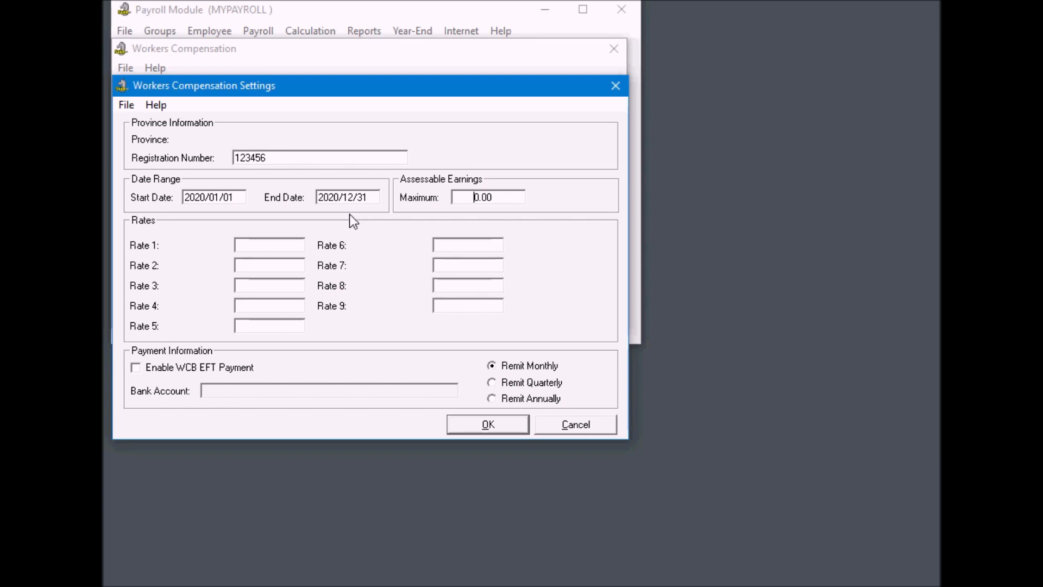
Set the maximum assessable earnings to 127000 and Rate 1 to 1.4, and save the Worker's Compensation settings
type("127000")
key("Tab")
type("1.4")
left_click(490, 422)
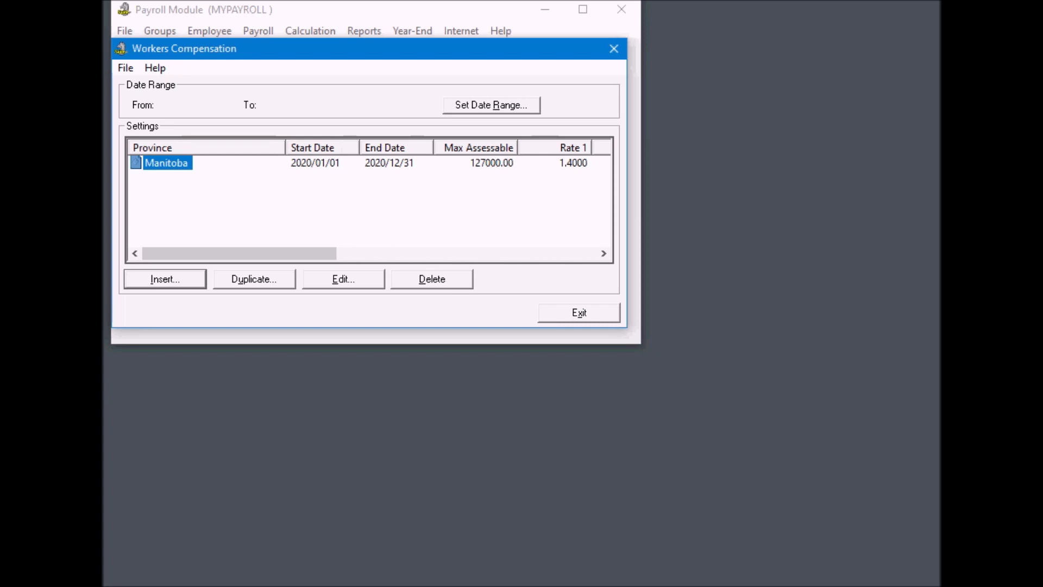
left_click(580, 313)
Examine the Provincial Health settings form for Manitoba and leave it without saving an entry
left_click(259, 32)
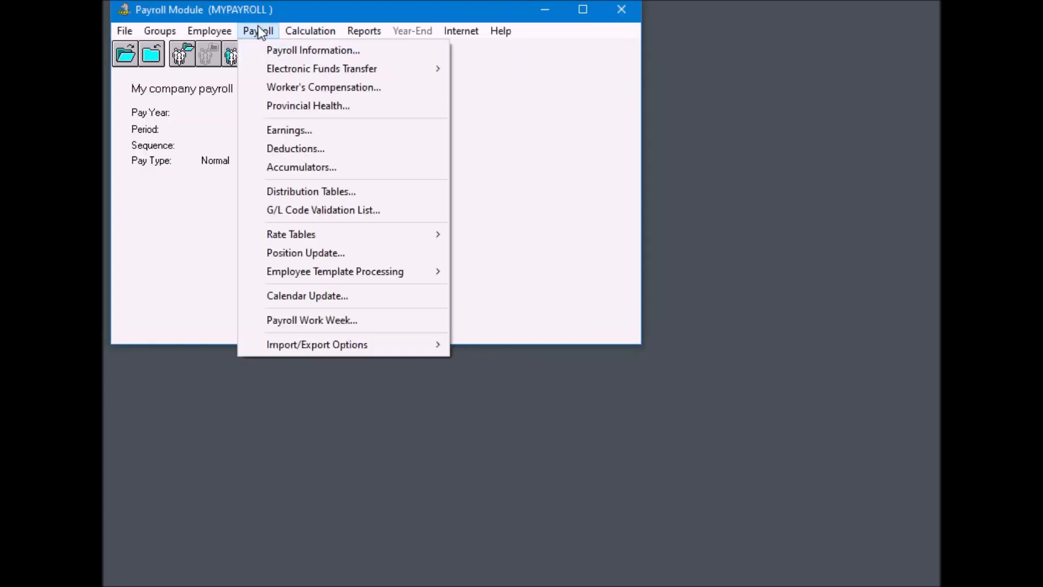
left_click(334, 107)
left_click(189, 285)
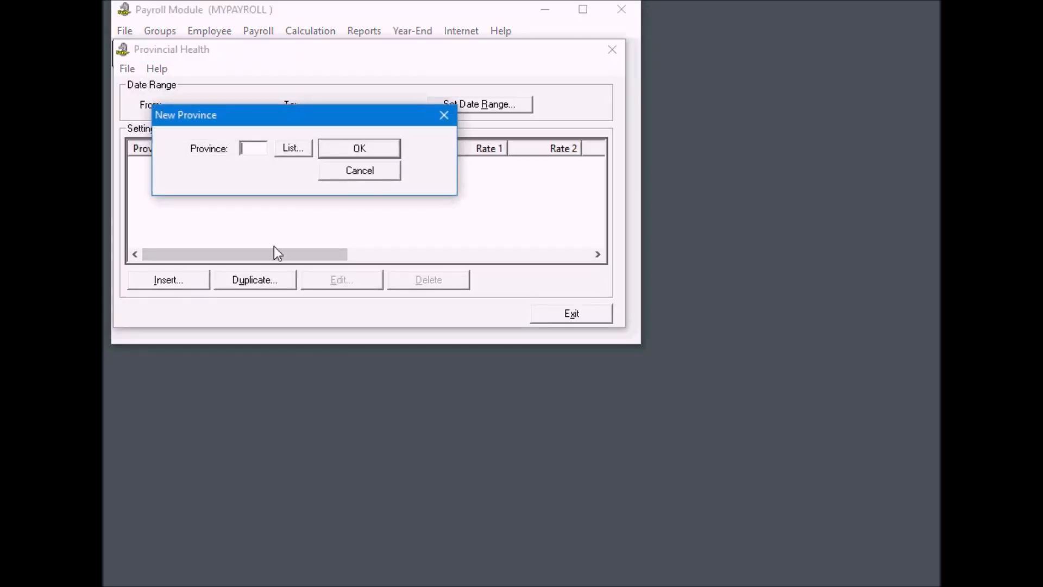
left_click(299, 148)
double_click(190, 205)
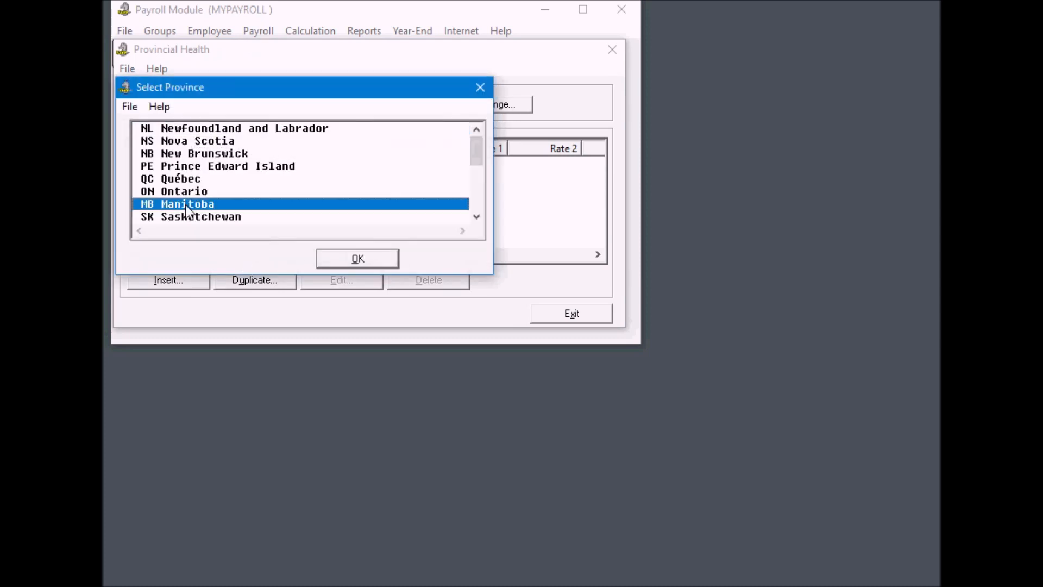
left_click(380, 152)
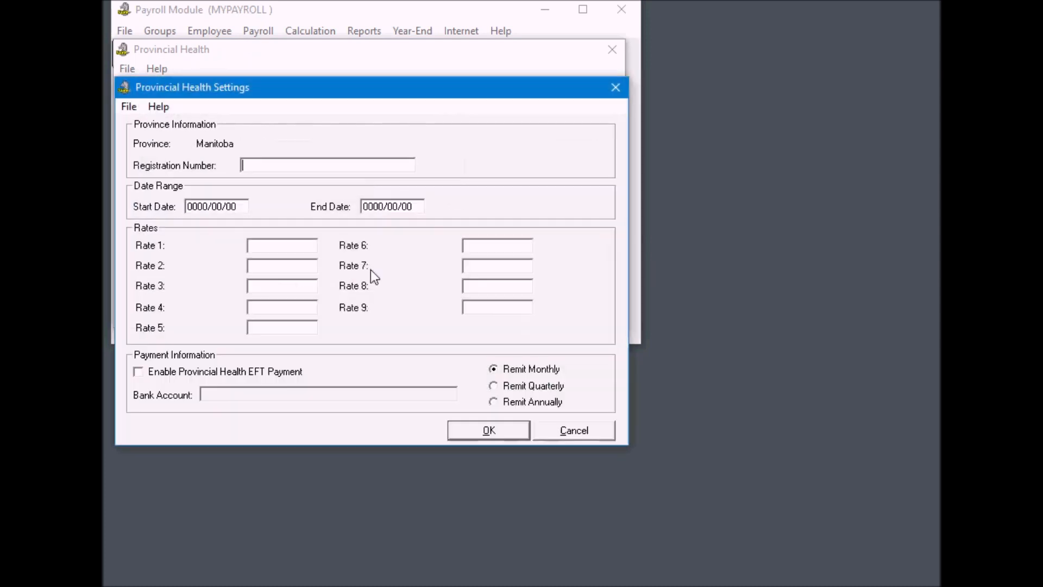
left_click(585, 438)
left_click(581, 314)
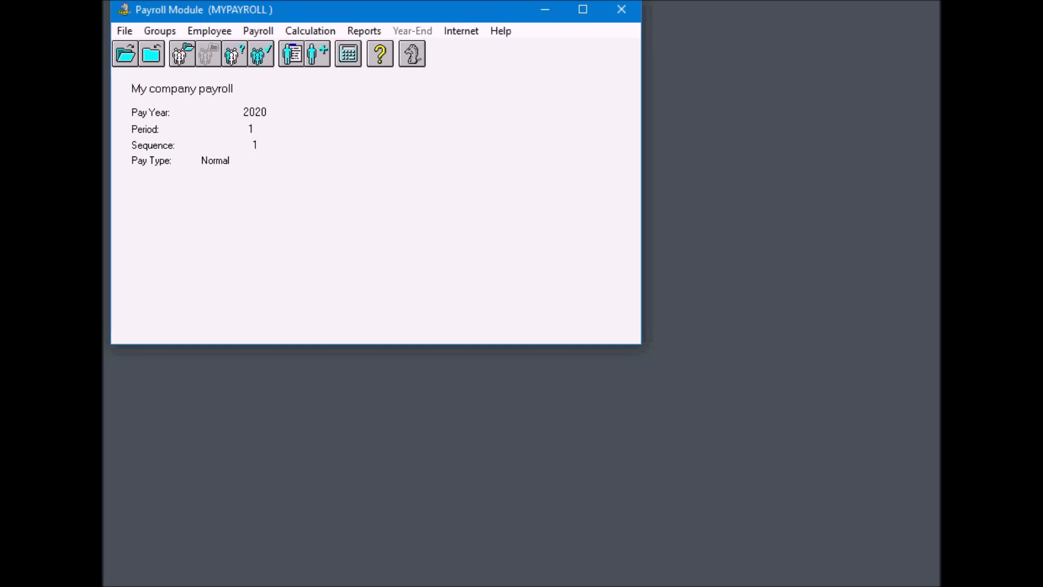
Insert a new payroll earning with the number 1
left_click(268, 32)
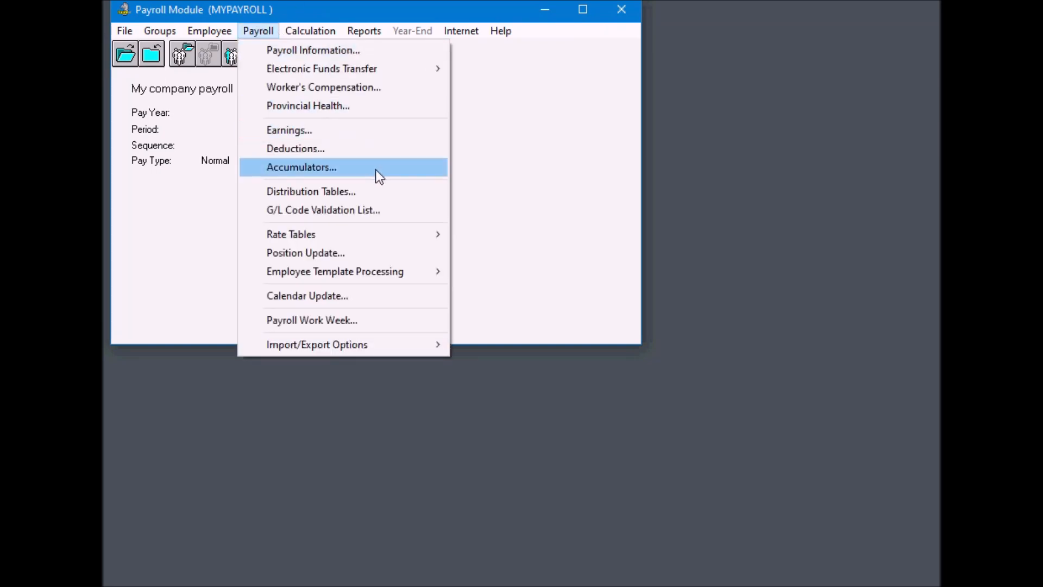
left_click(348, 127)
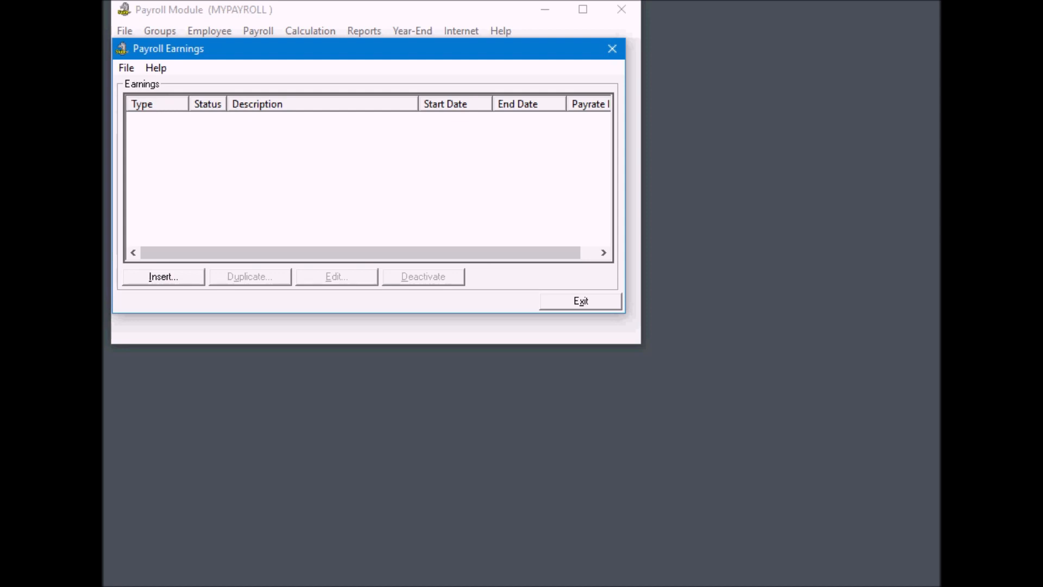
left_click(171, 277)
type("1")
left_click(354, 128)
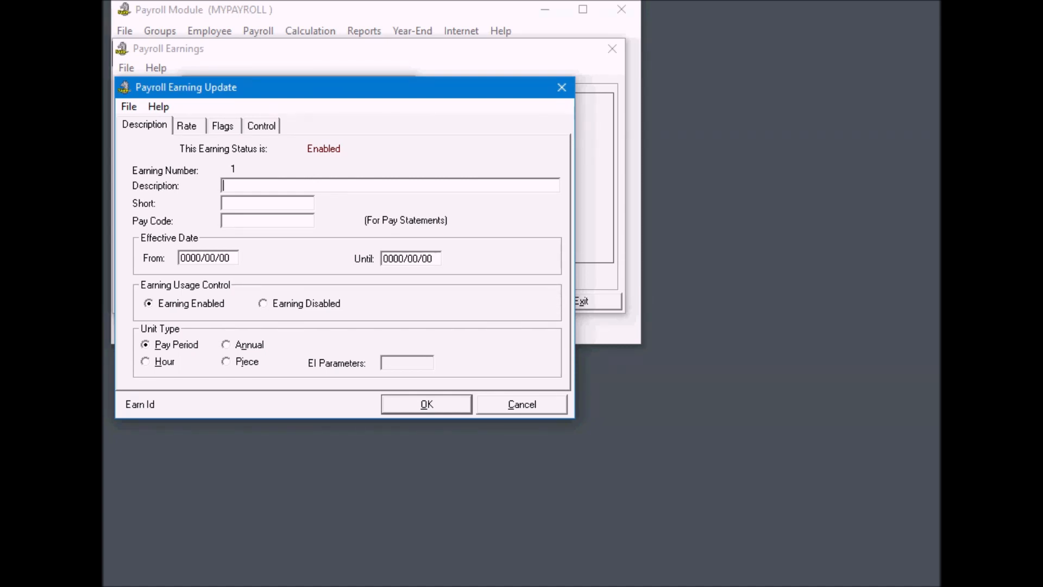
Describe earning 1 as Salary earning with the short name Salary and pay code SAL, leaving the effective dates blank
type("Salary earning")
key("Tab")
key("End")
key("shift+Left")
key("shift+Left")
key("shift+Left")
key("shift+Left")
key("BackSpace")
key("Tab")
type("SAL")
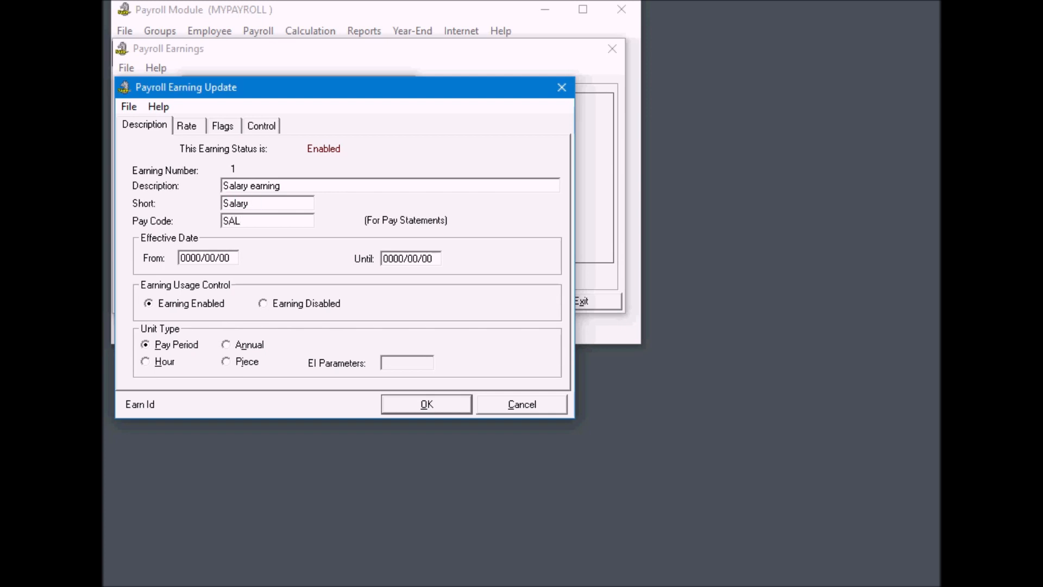
key("Tab")
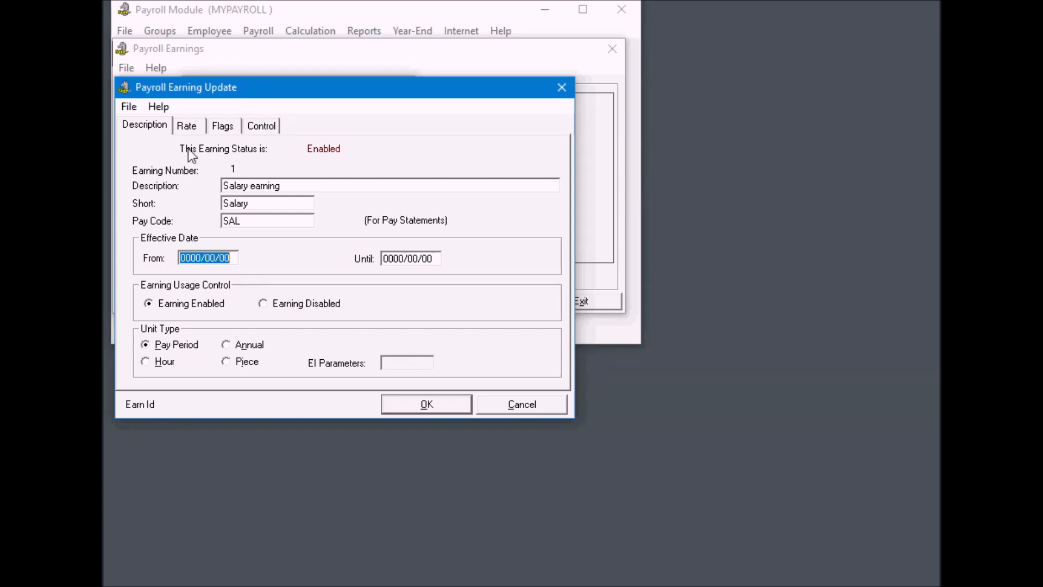
Review the salary earning's rate, flags and control settings and save the earning with the defaults
left_click(186, 125)
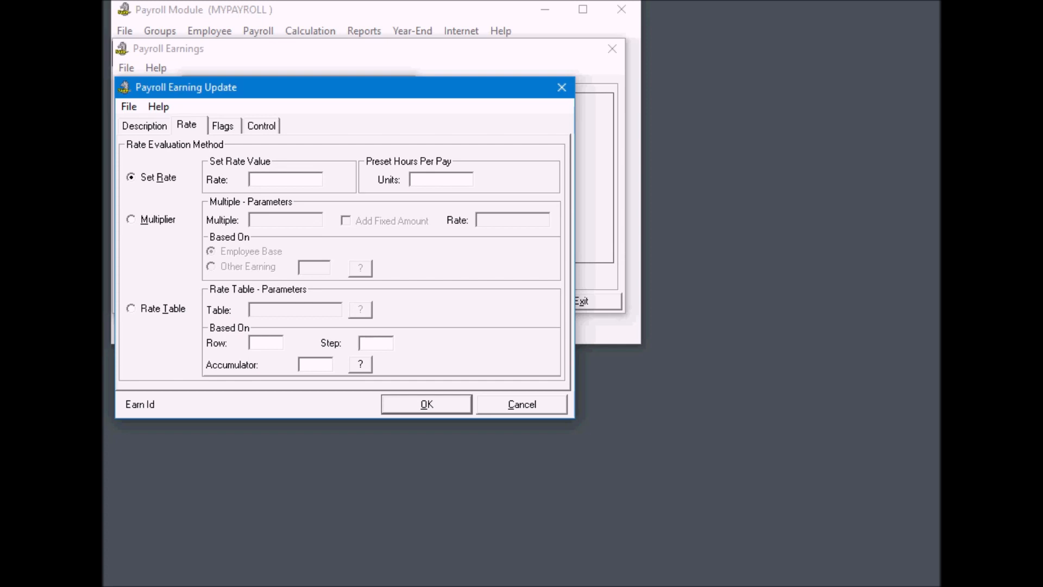
left_click(222, 127)
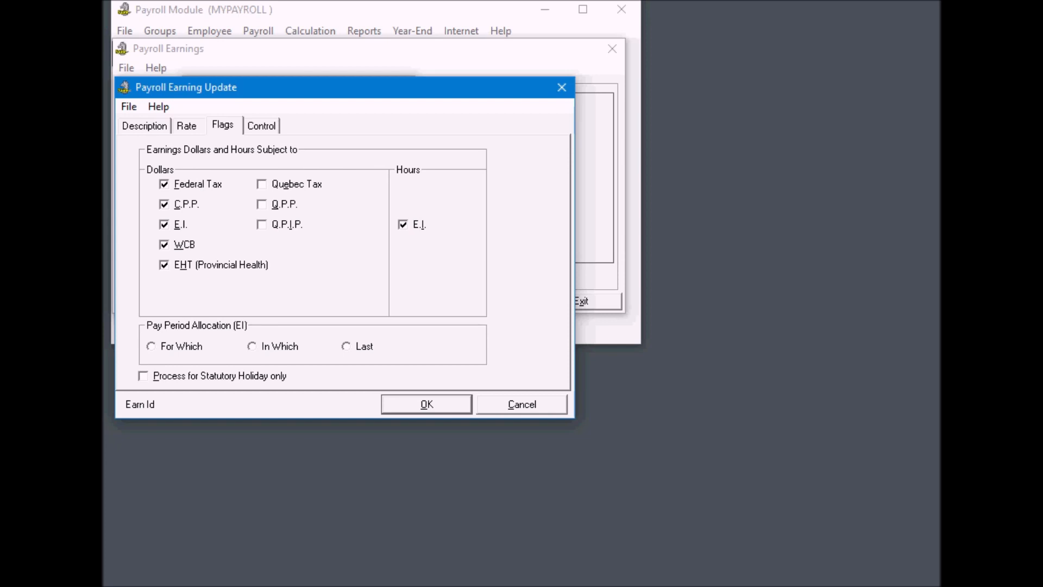
left_click(263, 125)
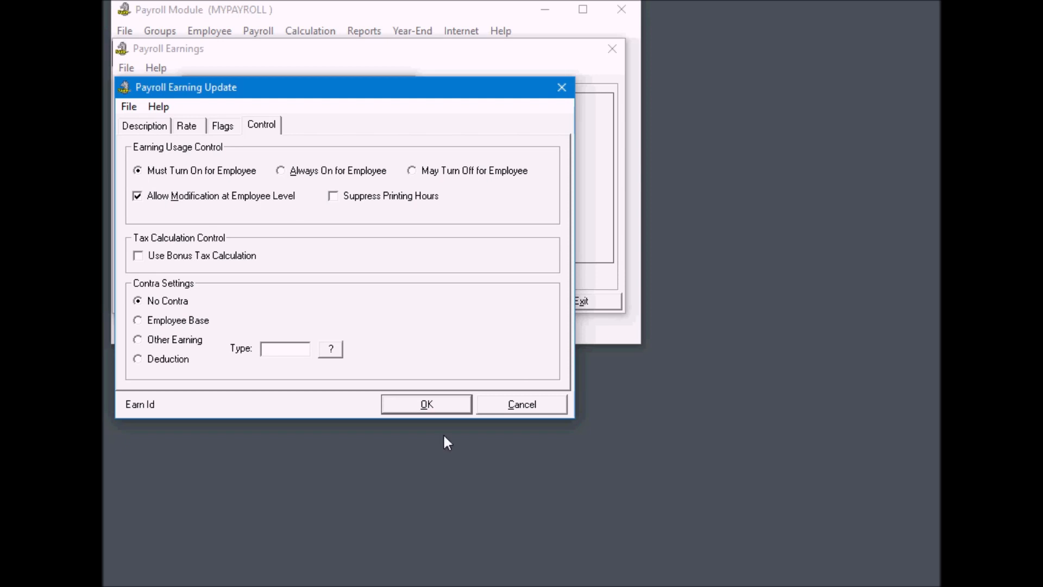
left_click(422, 405)
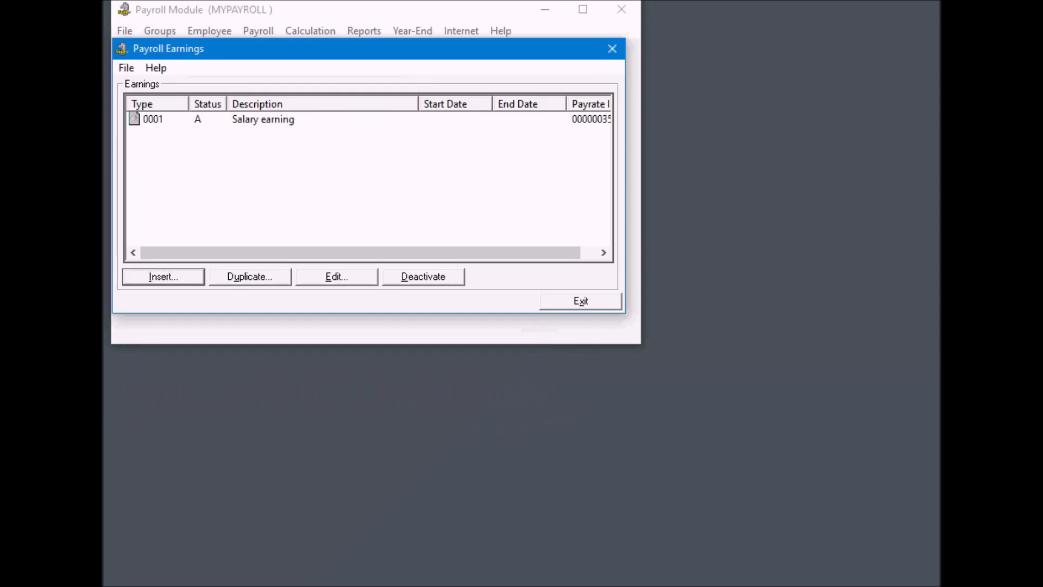
Insert a second payroll earning with the number 2
left_click(135, 116)
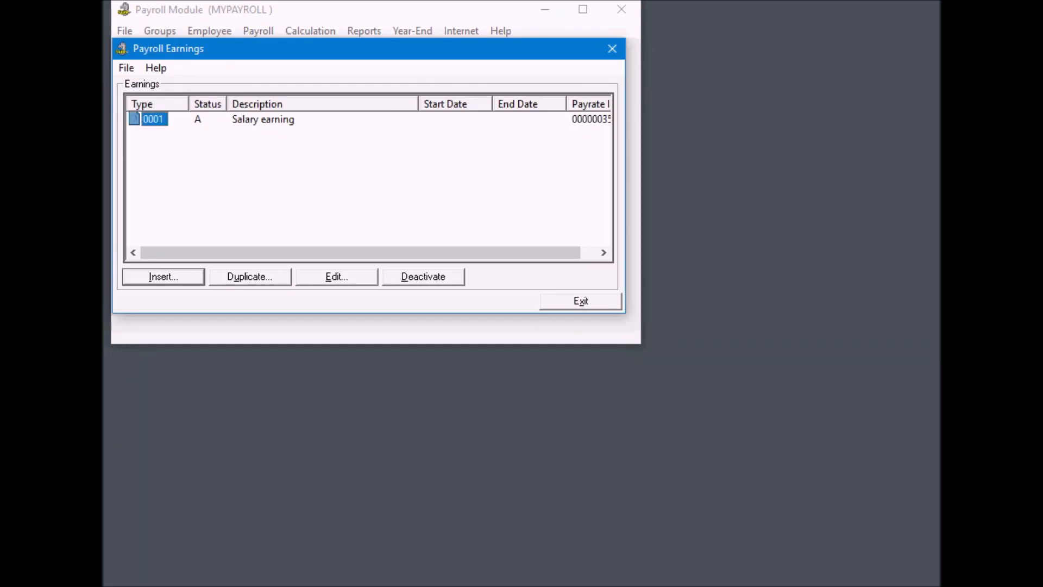
left_click(174, 276)
type("2")
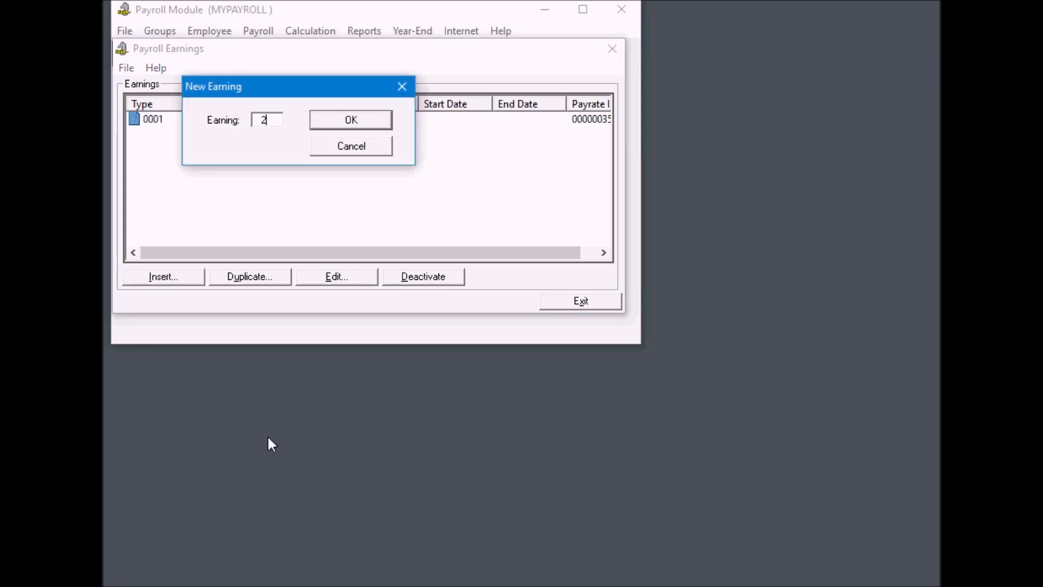
left_click(351, 123)
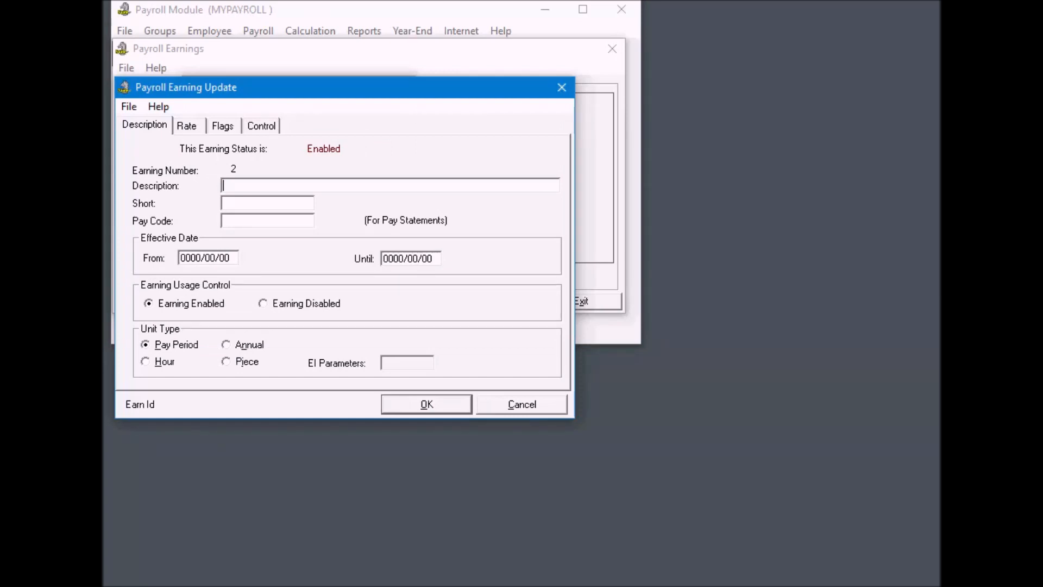
Describe earning 2 as Regular earning with short name Regular and pay code REG, and set its unit type to Hour
type("Regular earning")
key("Tab")
key("shift+Left")
key("shift+Left")
key("shift+Left")
key("BackSpace")
key("Tab")
type("REG")
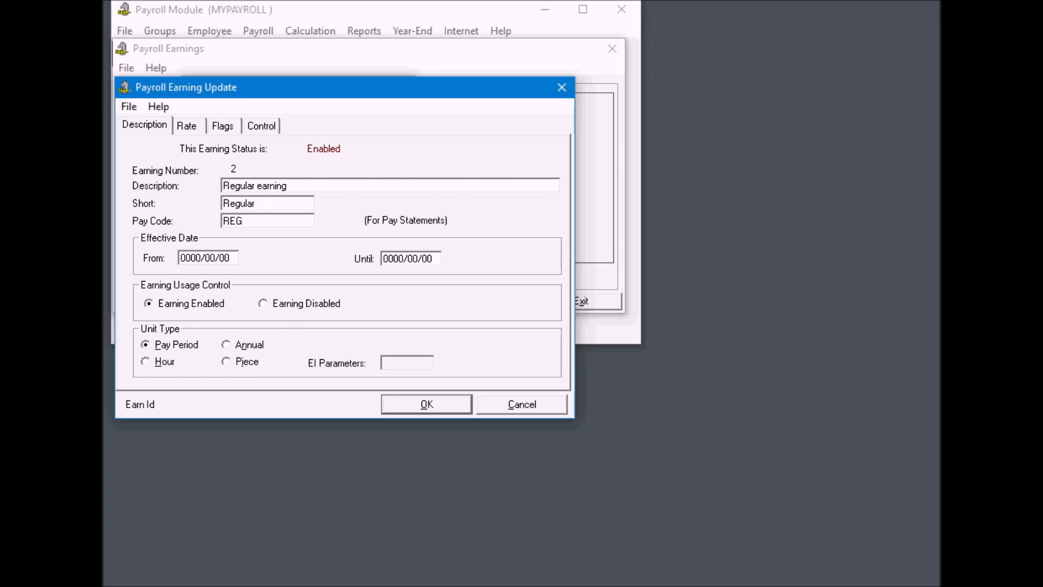
key("Tab")
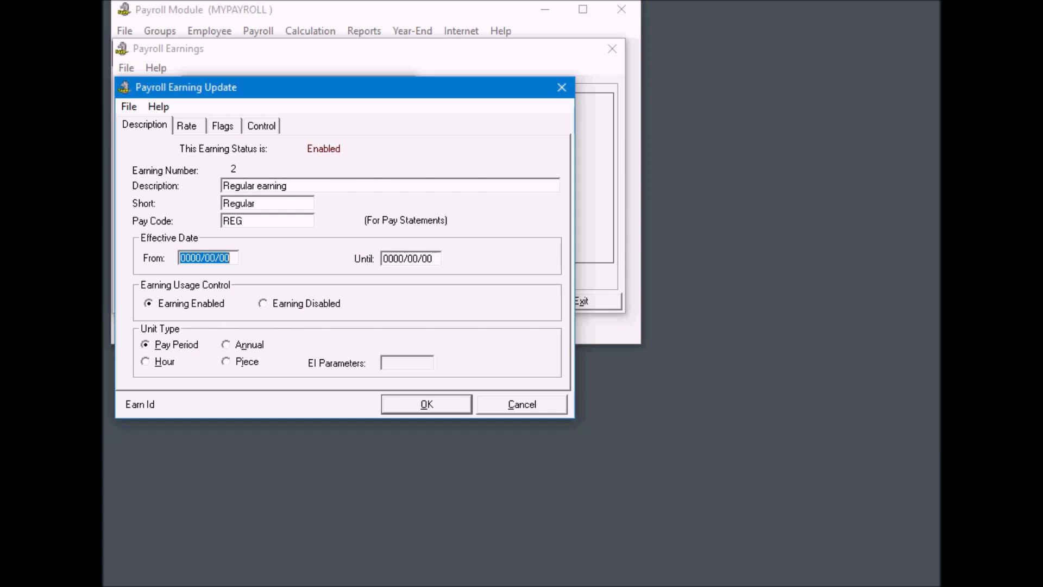
left_click(145, 363)
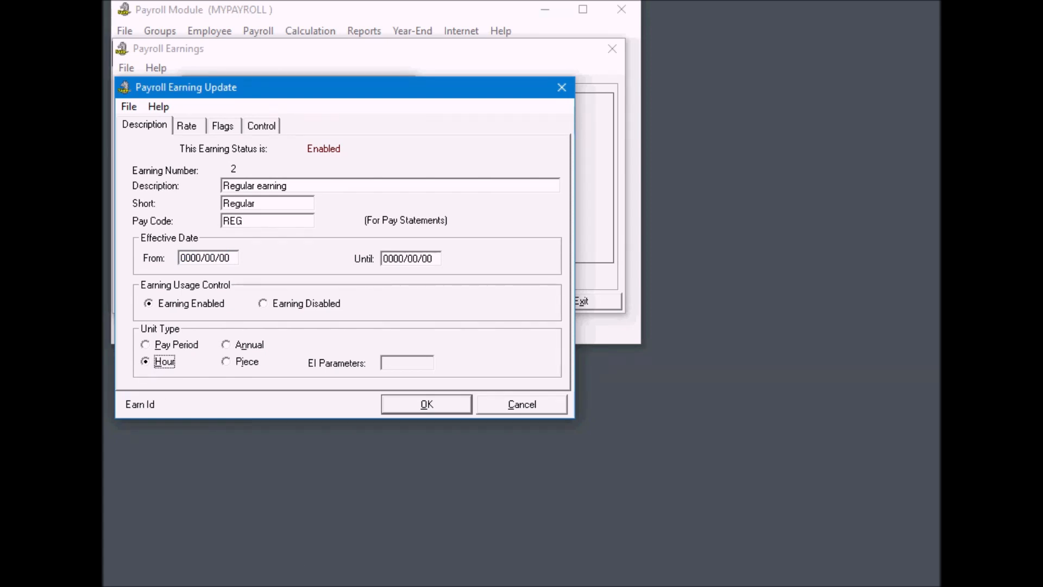
Review the regular earning's rate, flags and control settings and save the earning with the defaults
left_click(187, 126)
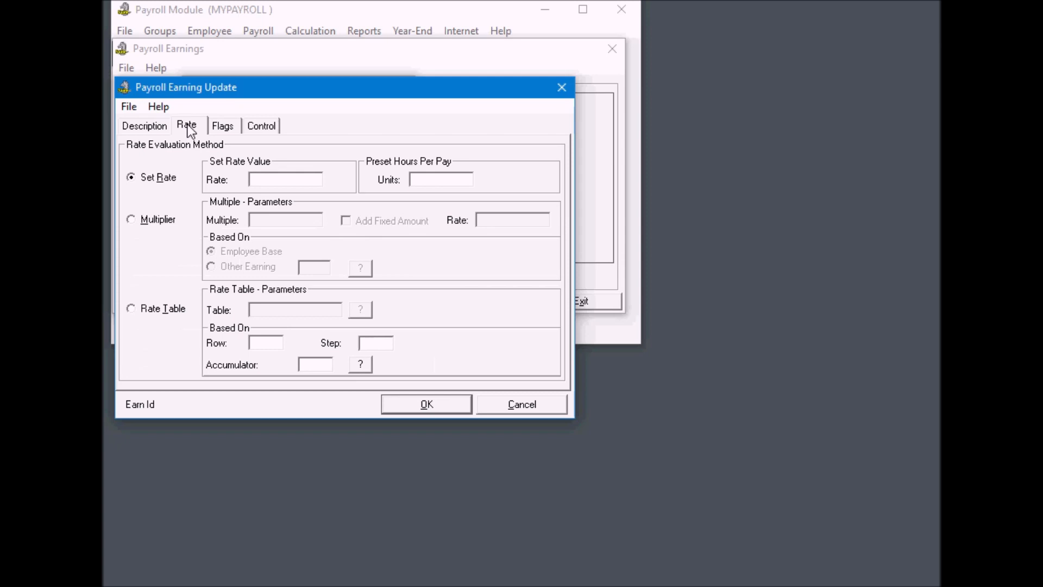
left_click(223, 126)
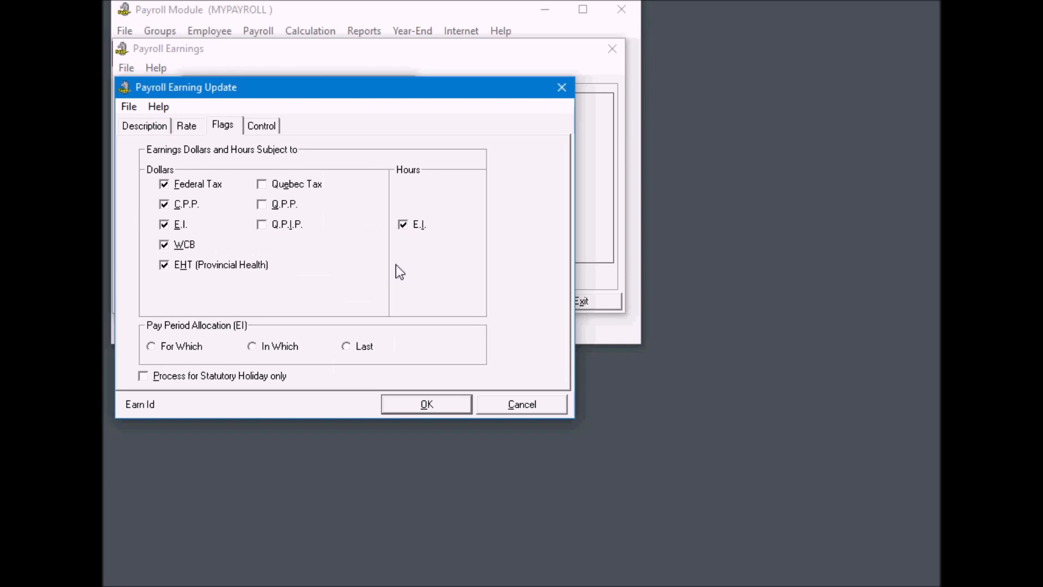
left_click(263, 127)
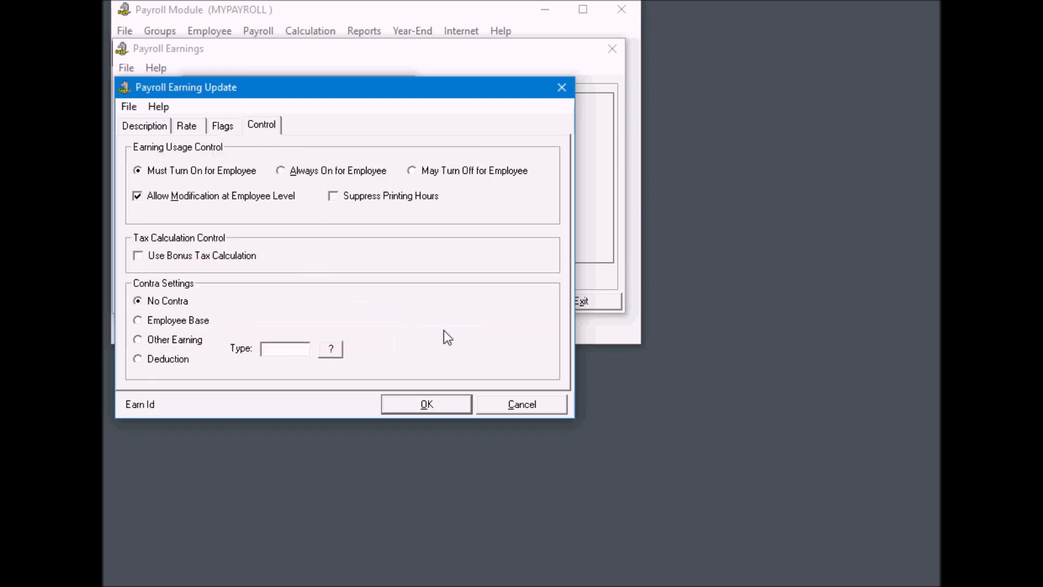
left_click(436, 404)
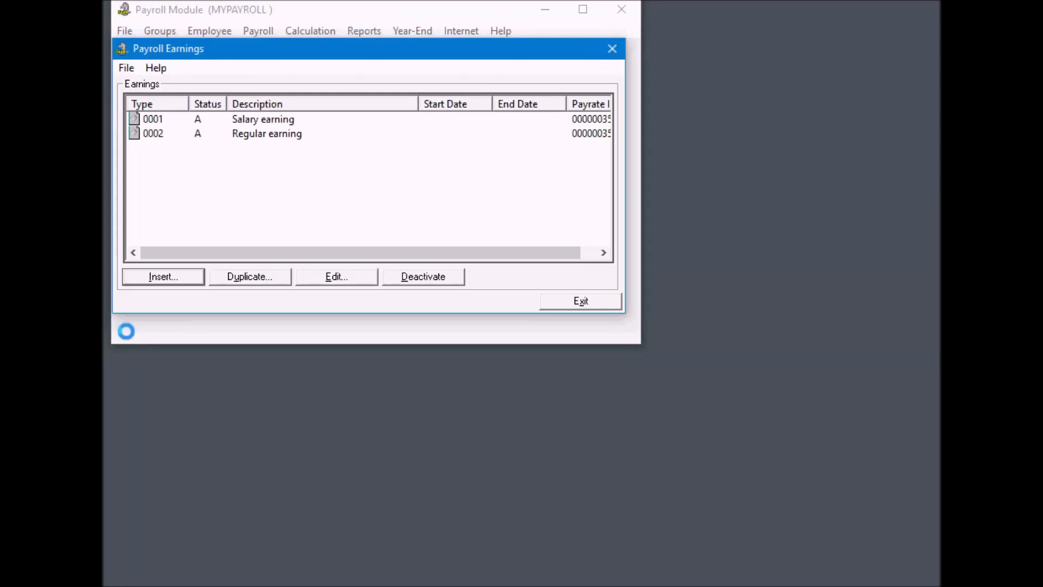
Insert a third payroll earning with the number 3
left_click(173, 278)
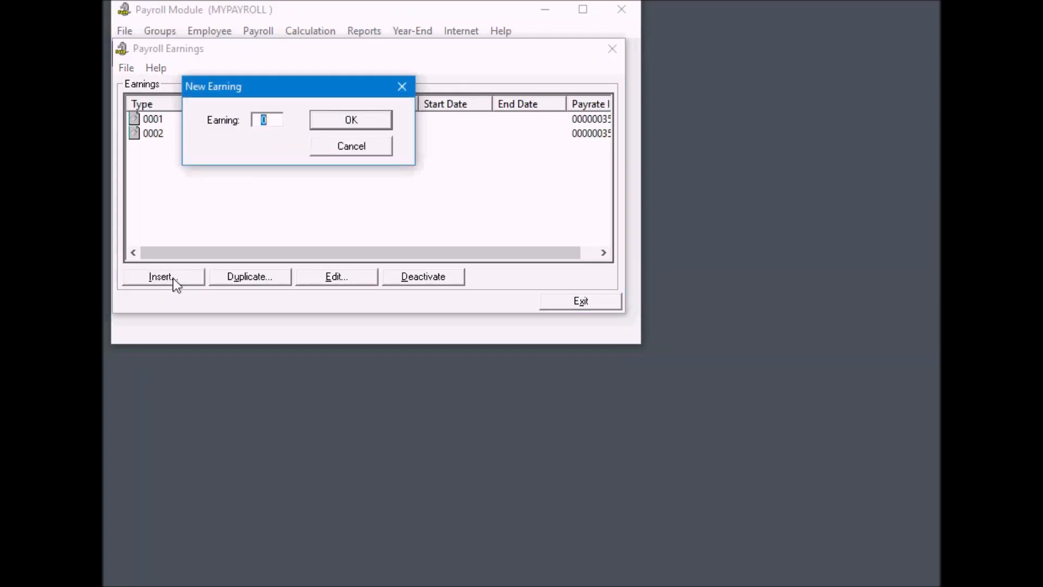
type("3")
left_click(341, 120)
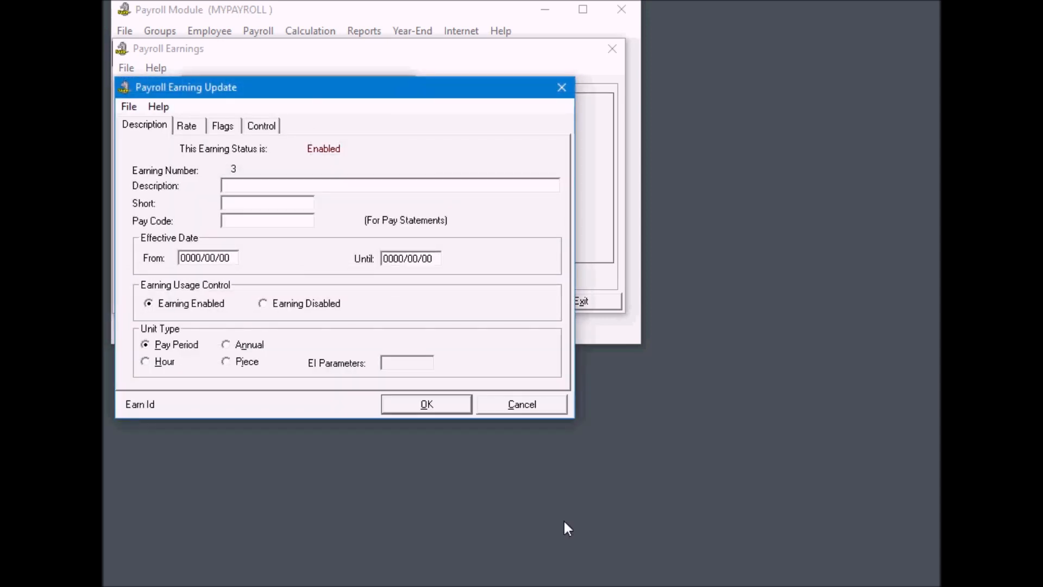
Describe earning 3 as Vacation earning with the short name Vacation and pay code VAC, and save it
type("Vacation earning")
key("Tab")
key("End")
key("BackSpace")
key("BackSpace")
key("Tab")
type("VAC")
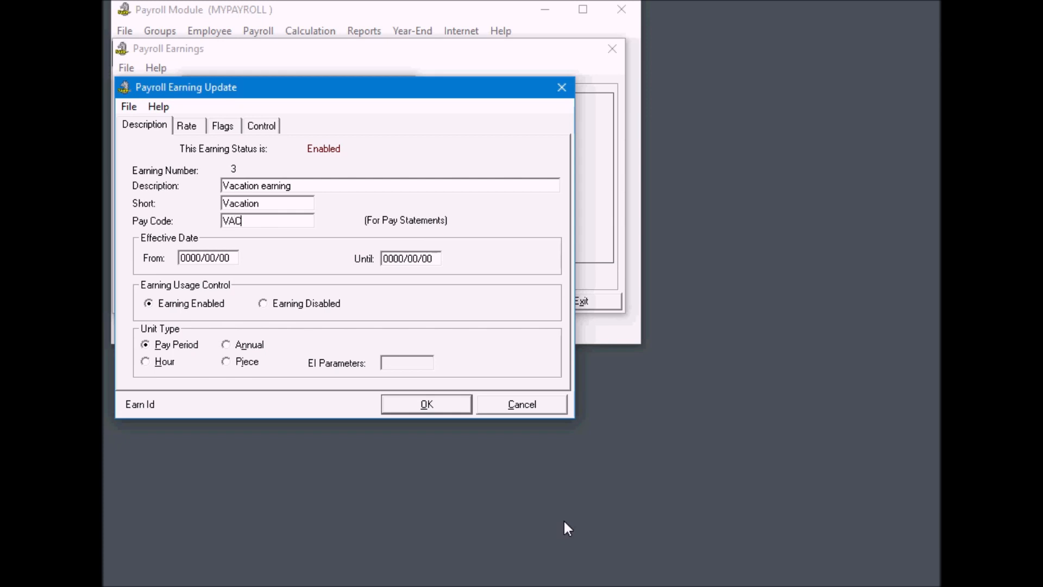
left_click(420, 404)
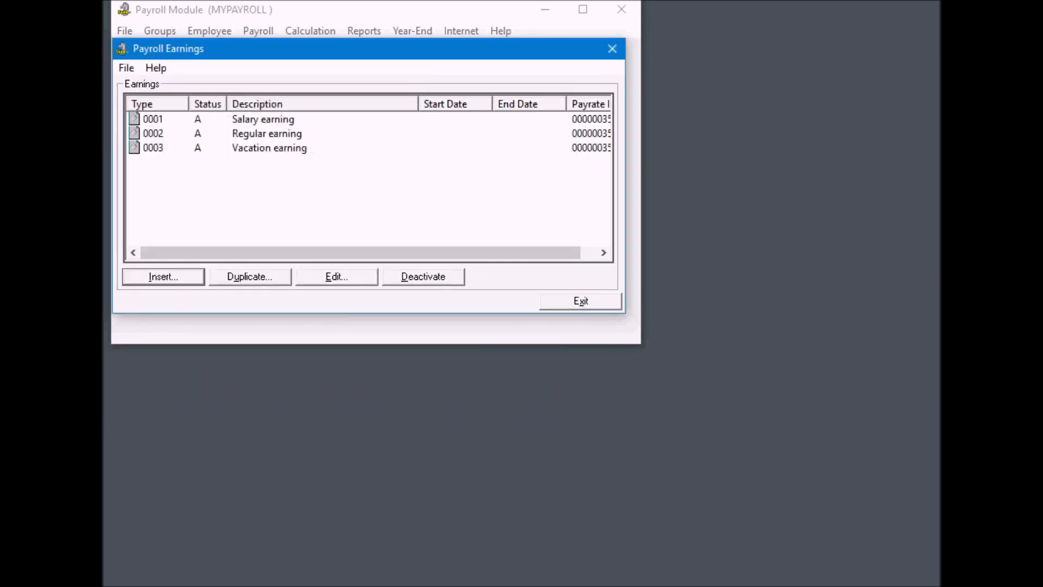
Leave the payroll earnings list and insert a new payroll deduction with the number 1
left_click(136, 112)
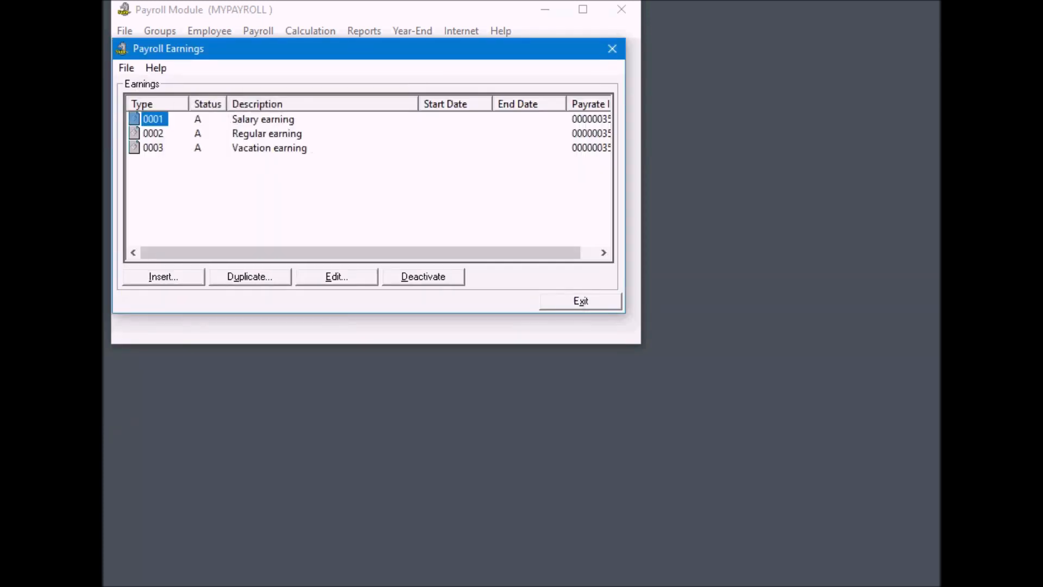
left_click(581, 302)
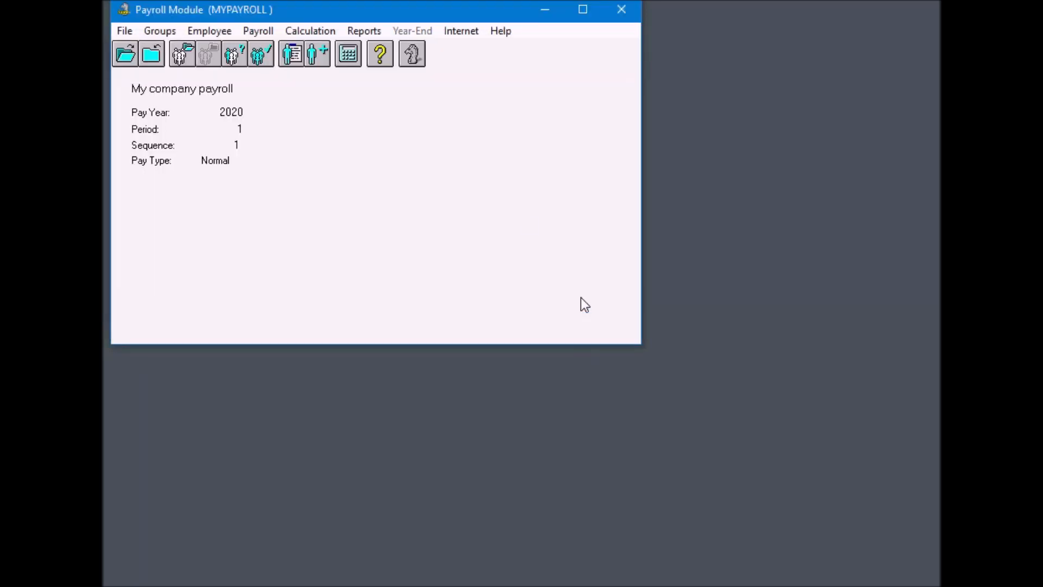
left_click(258, 31)
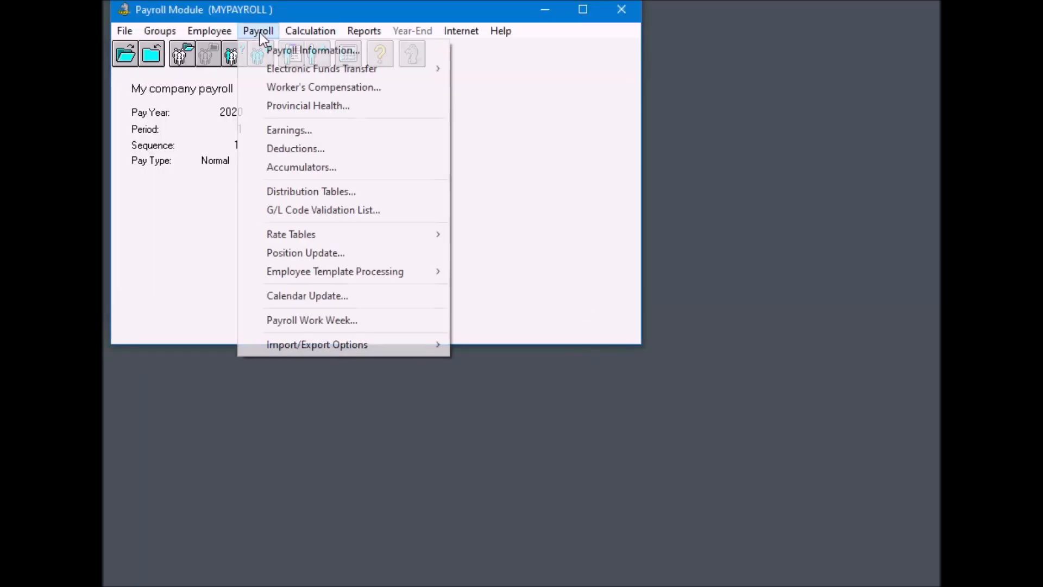
left_click(315, 150)
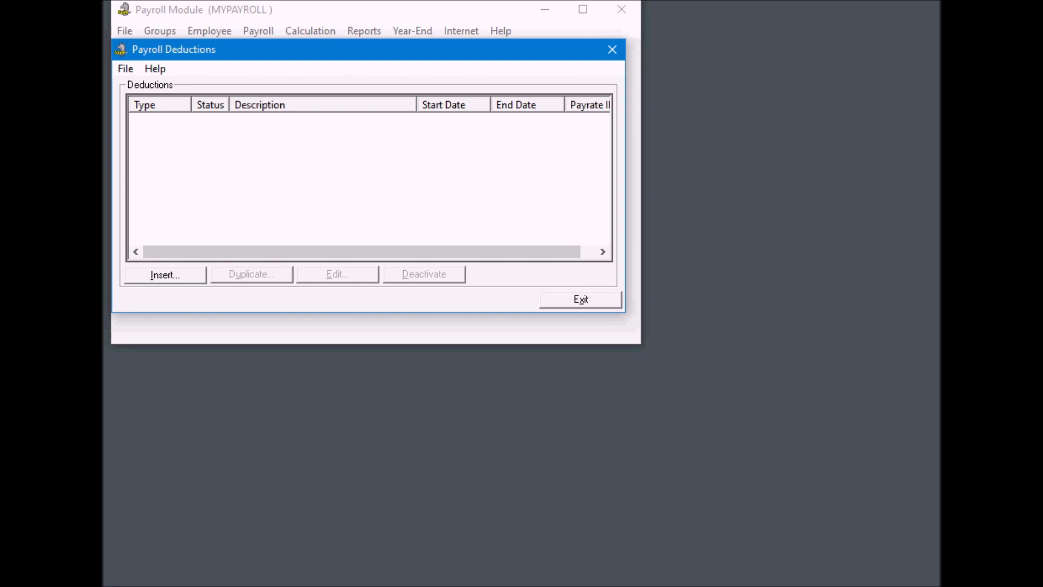
left_click(167, 275)
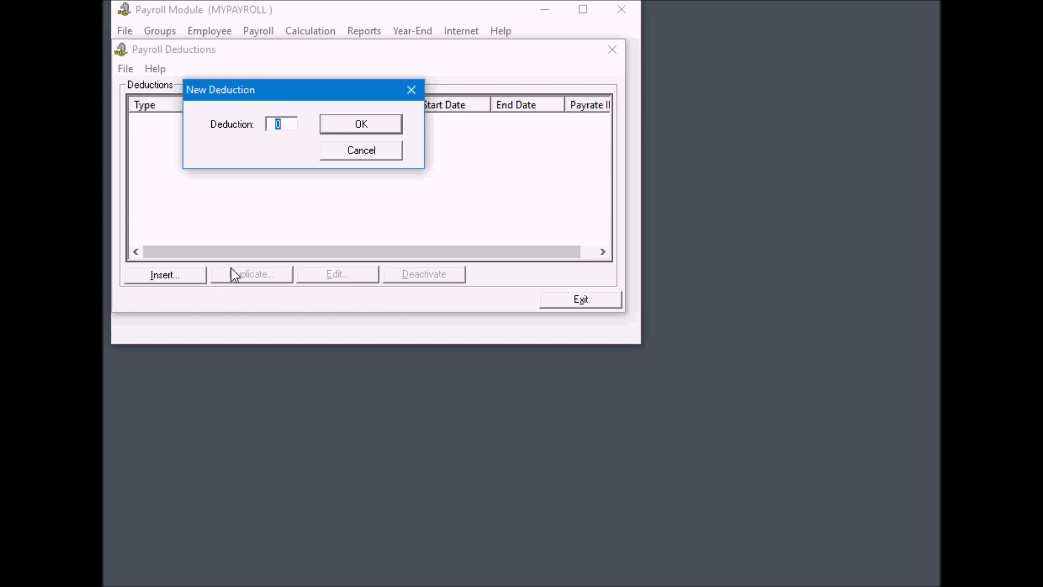
type("1")
left_click(370, 128)
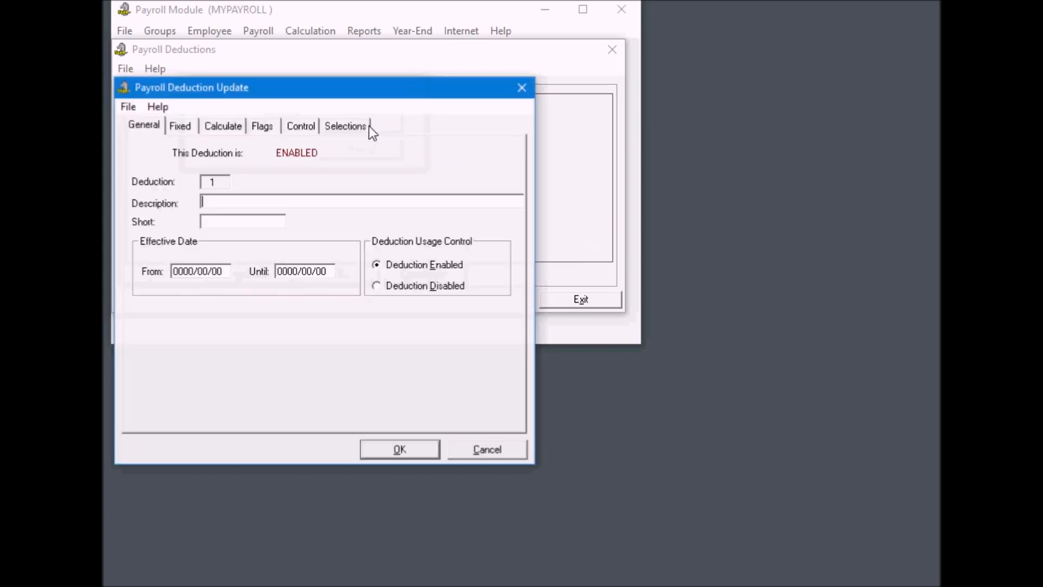
Describe deduction 1 as RRSP deduction with the short name RRSP
type("RR")
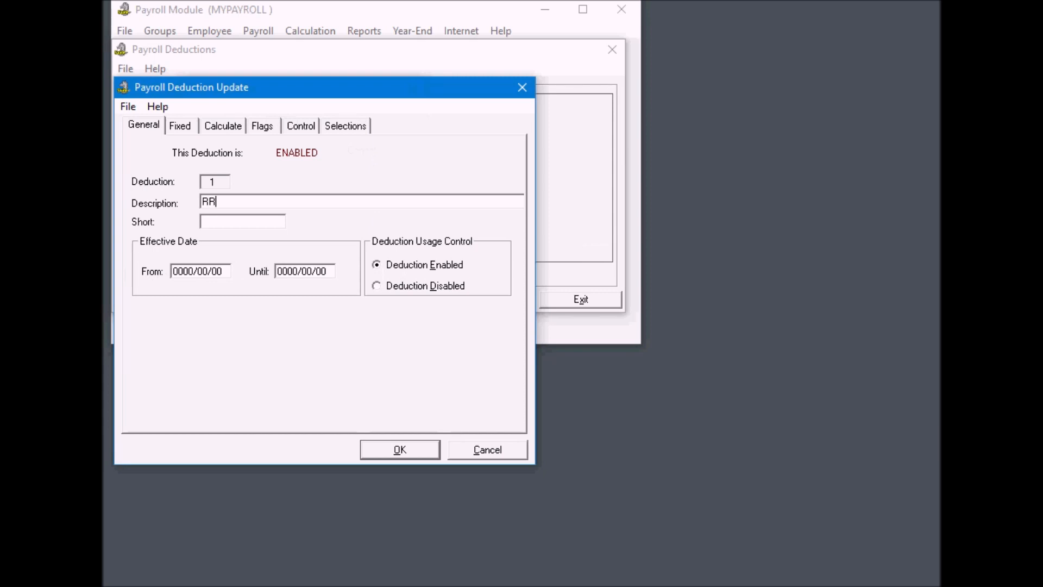
type("SP deduction")
key("Tab")
type("RRSP")
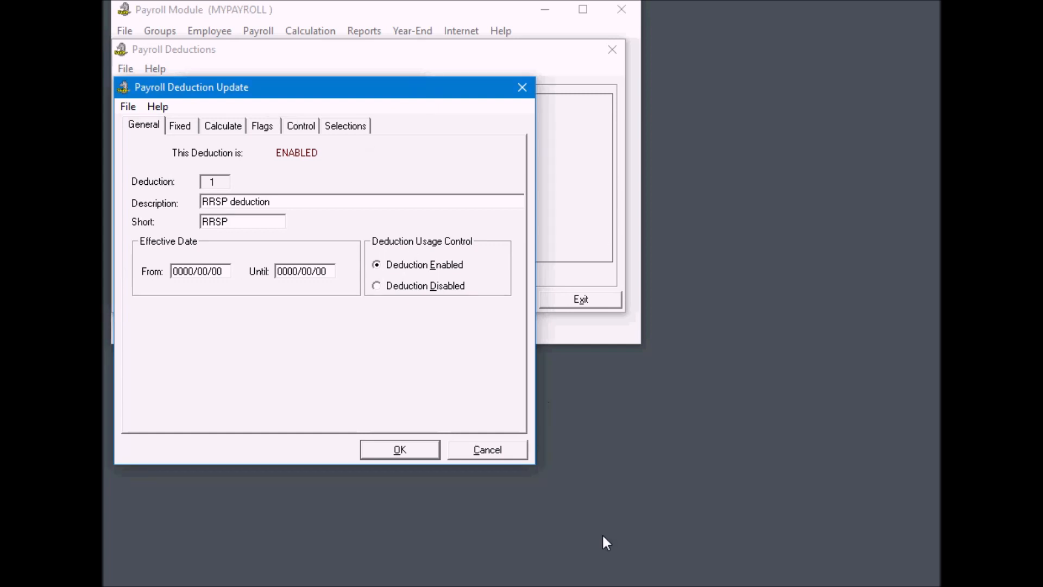
Set the RRSP deduction's calculation code to 2, % of selected earnings
left_click(180, 129)
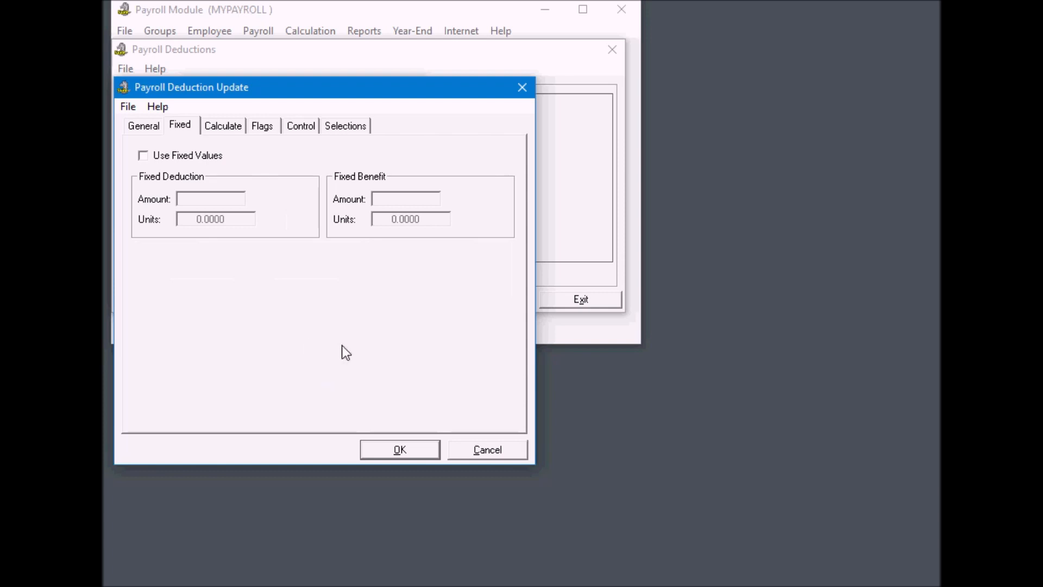
left_click(227, 129)
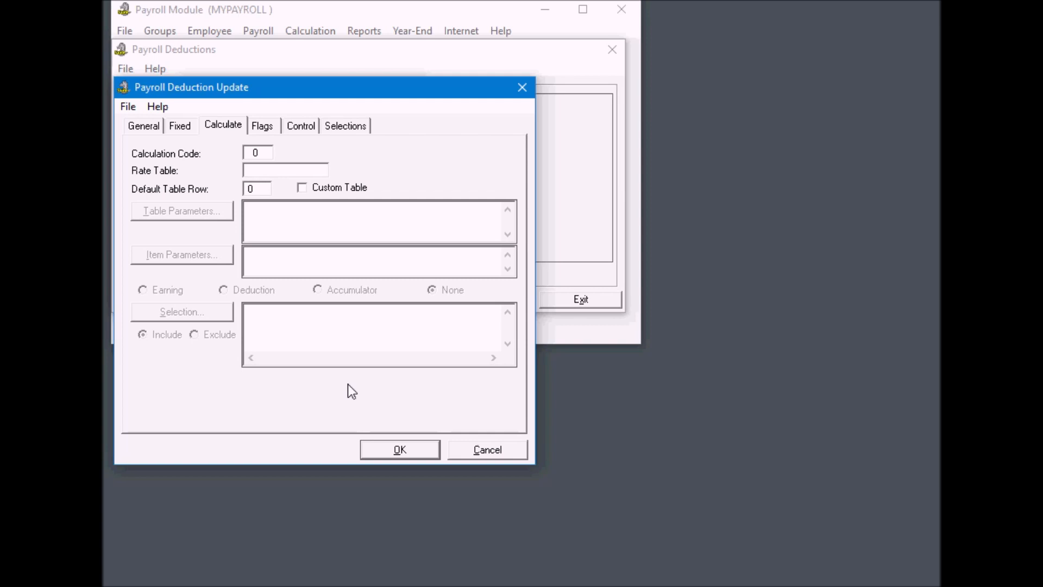
double_click(265, 152)
double_click(265, 153)
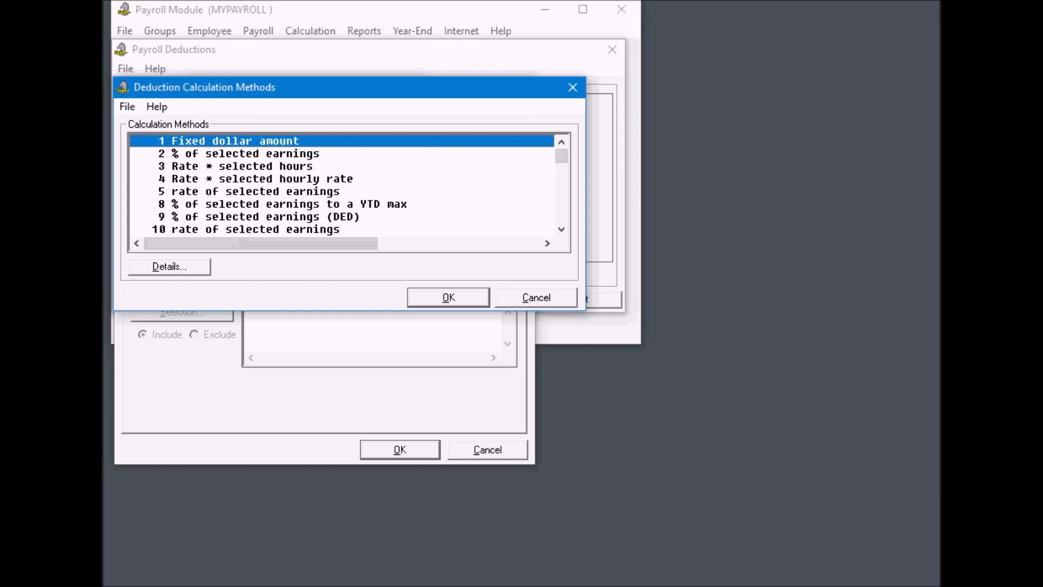
left_click(228, 153)
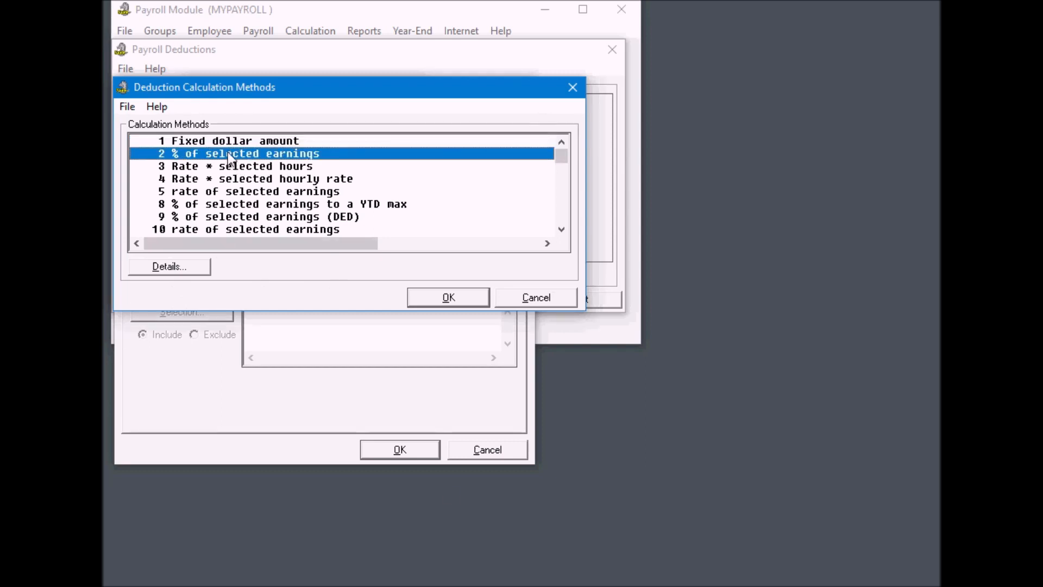
left_click(454, 295)
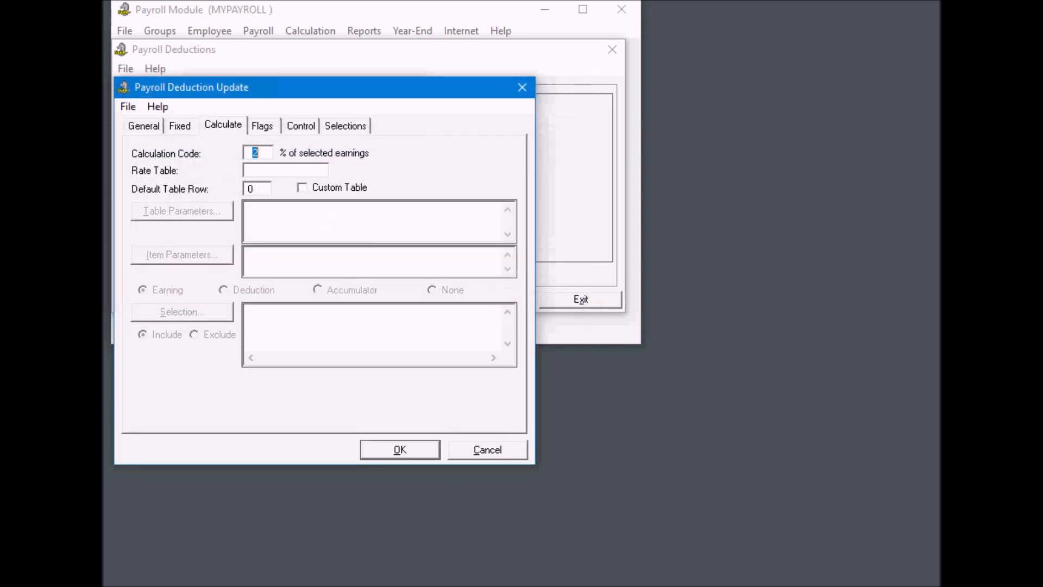
Enable a custom table for the RRSP deduction and set its first row to Ded % 5 and Ben % 5
left_click(304, 187)
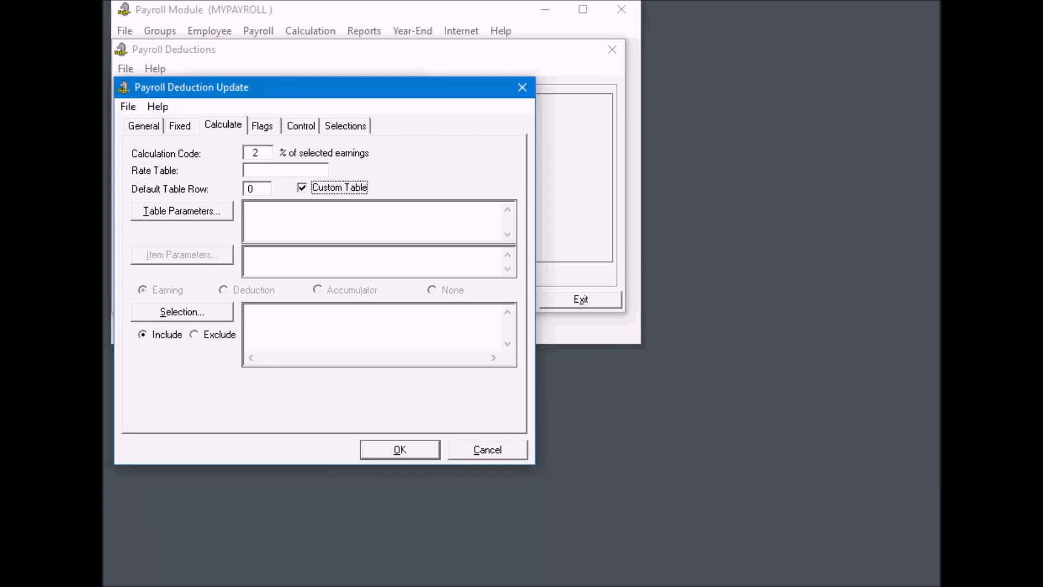
left_click(212, 212)
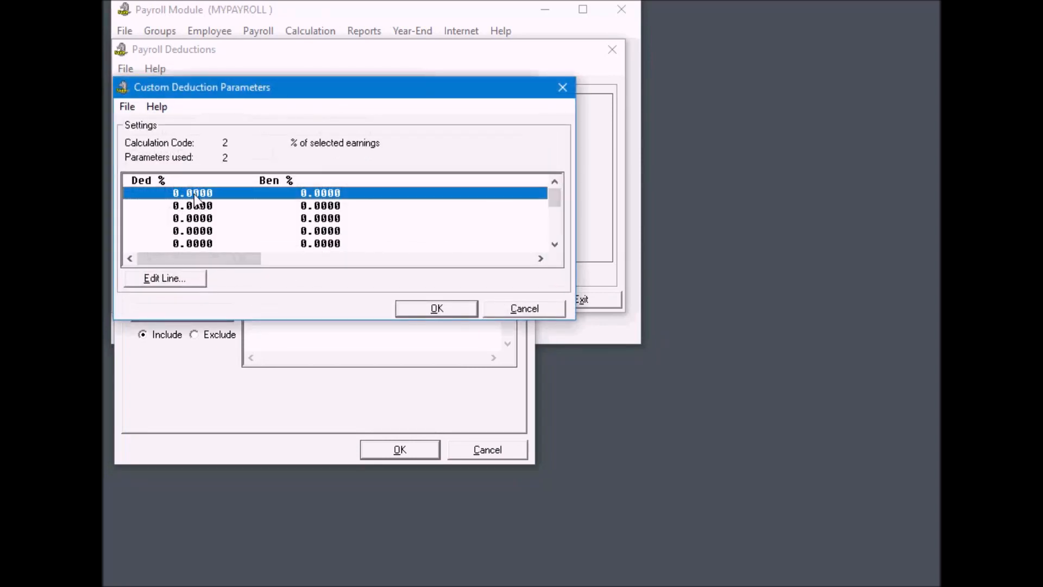
double_click(193, 193)
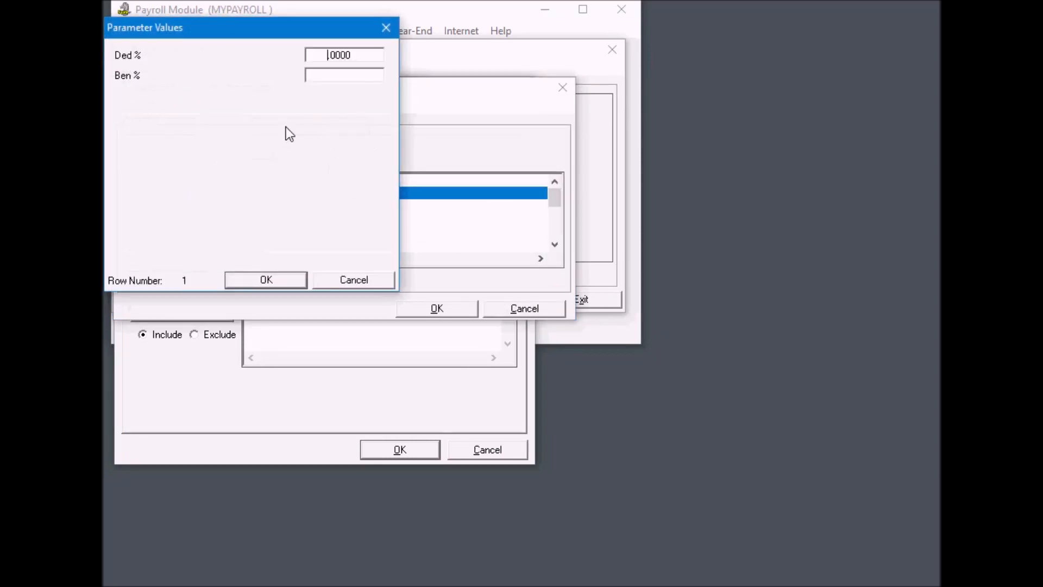
type("5")
left_click(317, 75)
type("5")
left_click(269, 278)
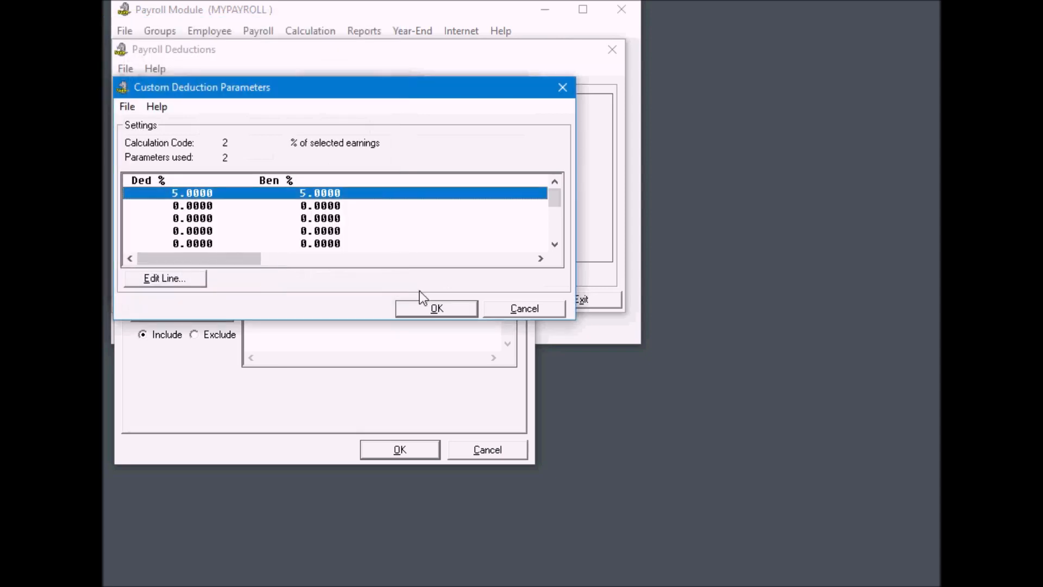
left_click(428, 310)
Set the RRSP deduction's default table row to 1 and save the deduction
left_click(256, 191)
type("1")
key("Tab")
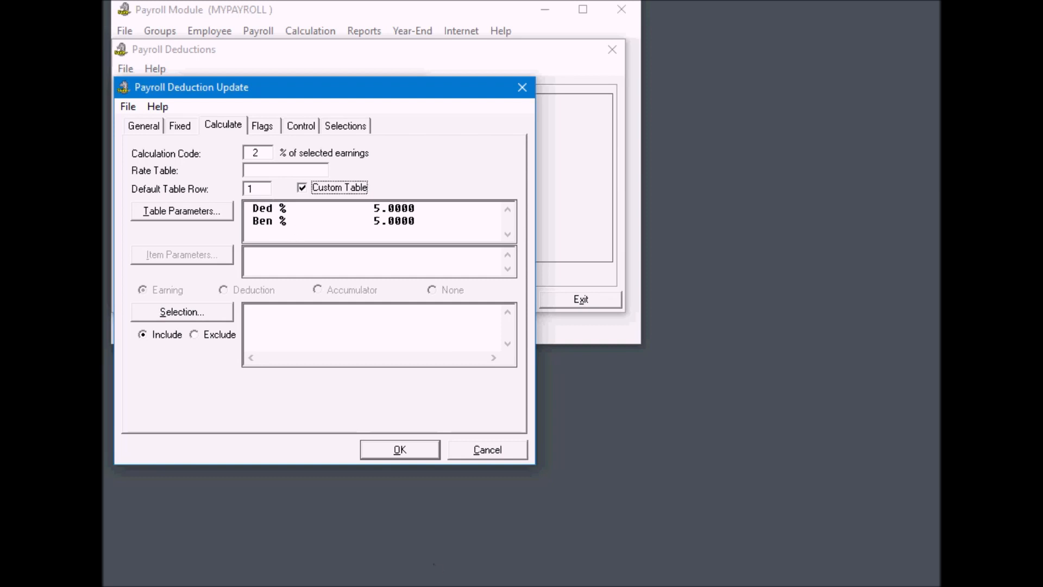
left_click(256, 189)
left_click(391, 447)
left_click(350, 177)
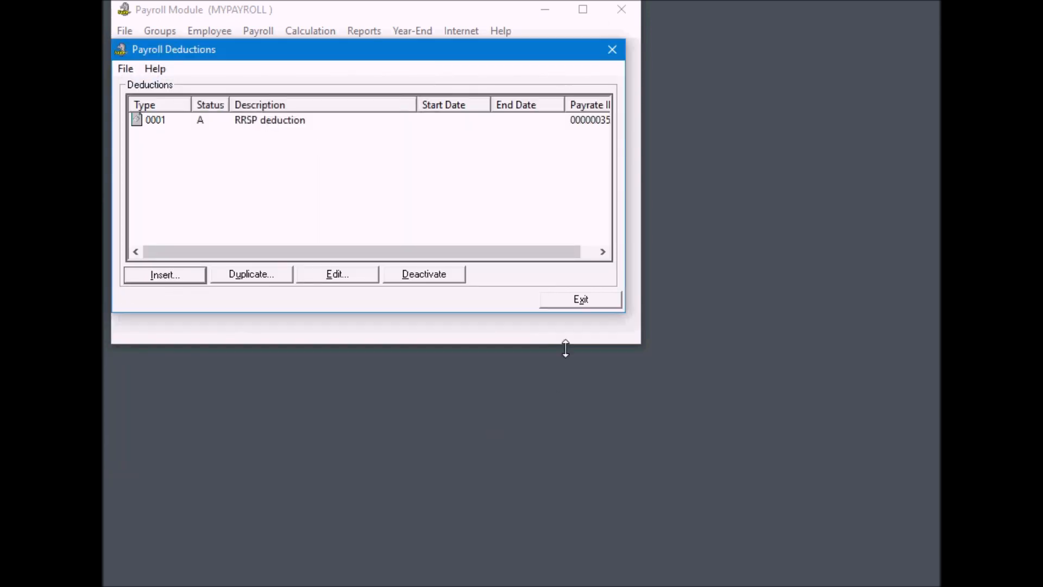
Insert a payroll accumulator with the number 1 and describe it as Vacation with the short name VAC
left_click(579, 299)
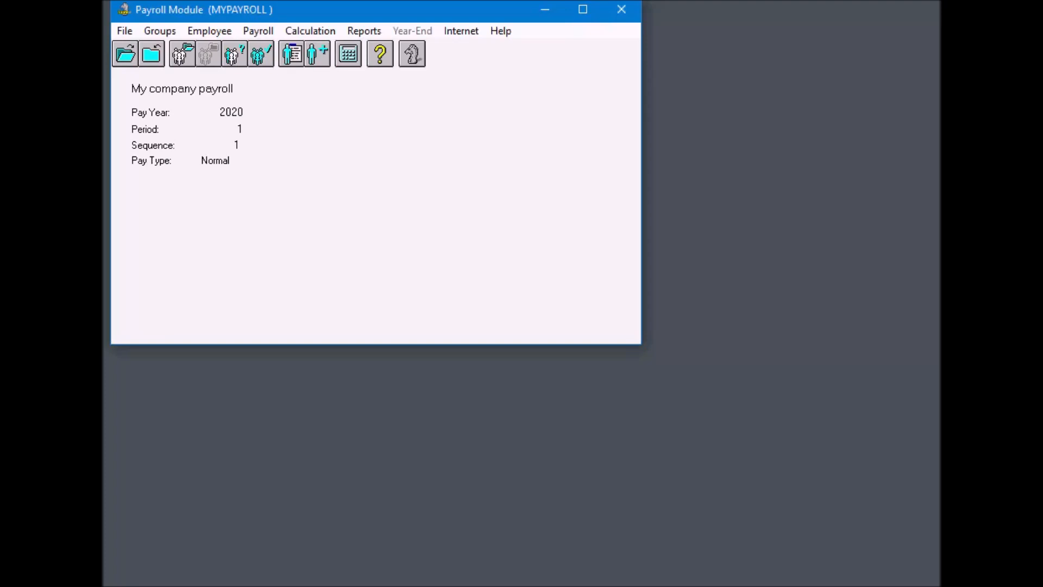
left_click(257, 30)
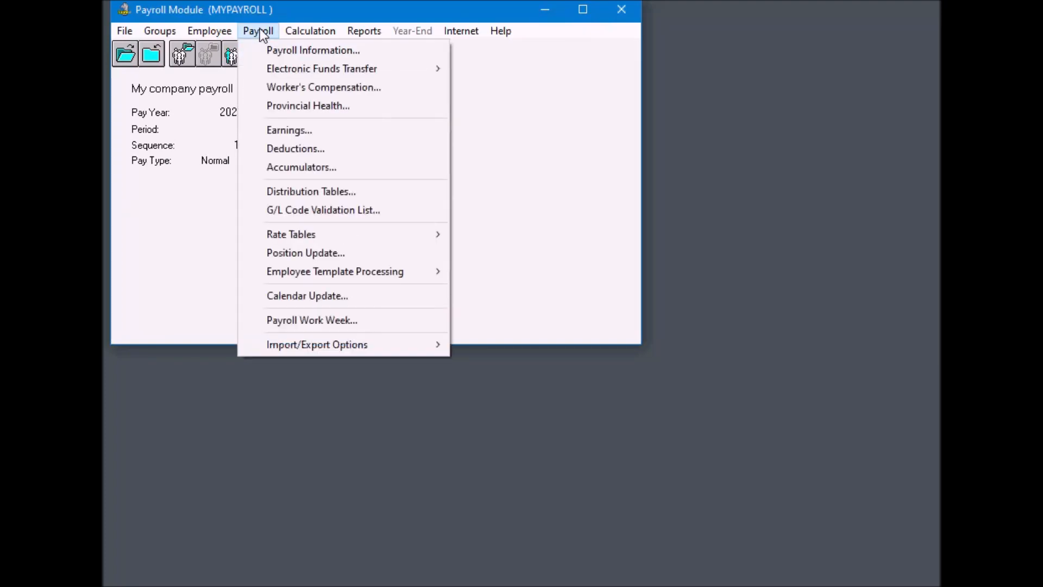
left_click(306, 168)
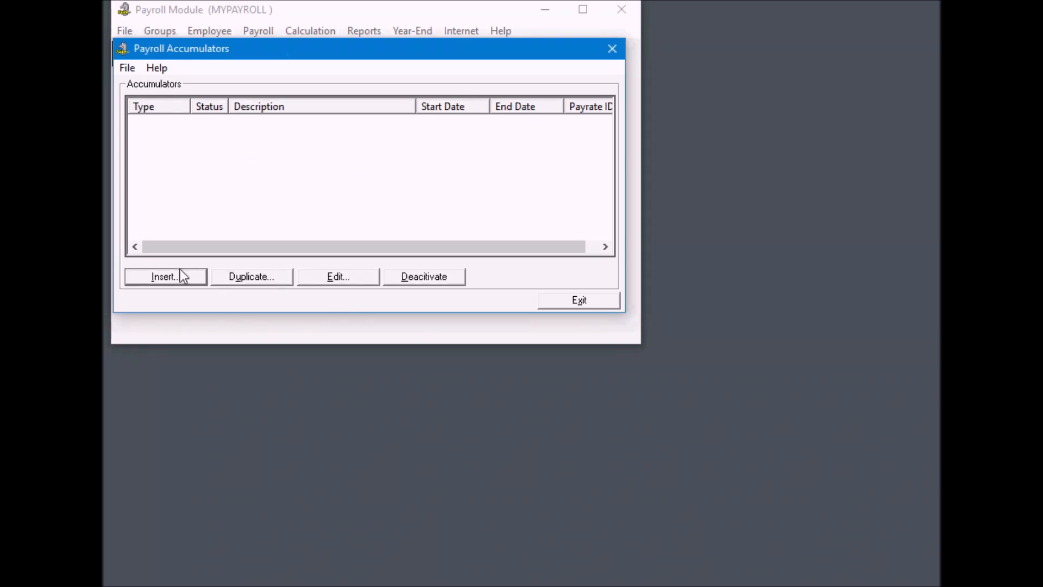
left_click(166, 276)
type("1")
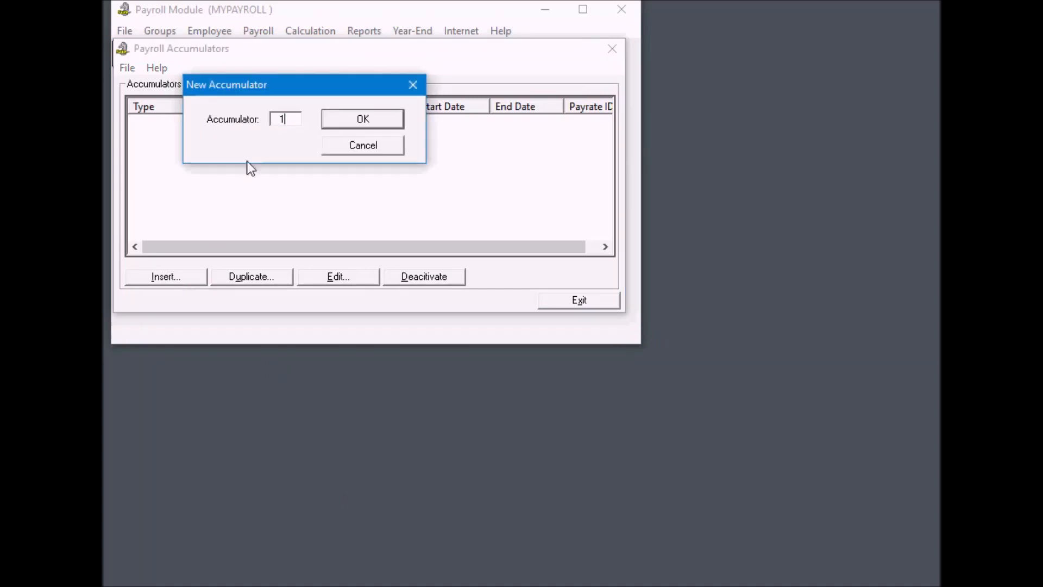
left_click(367, 119)
type("Vacation")
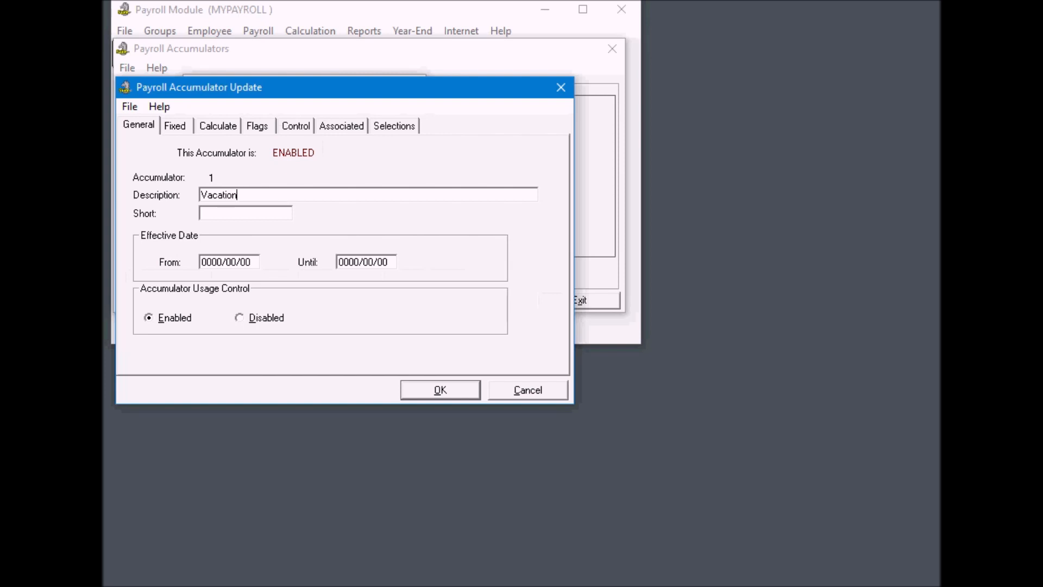
type("VAC")
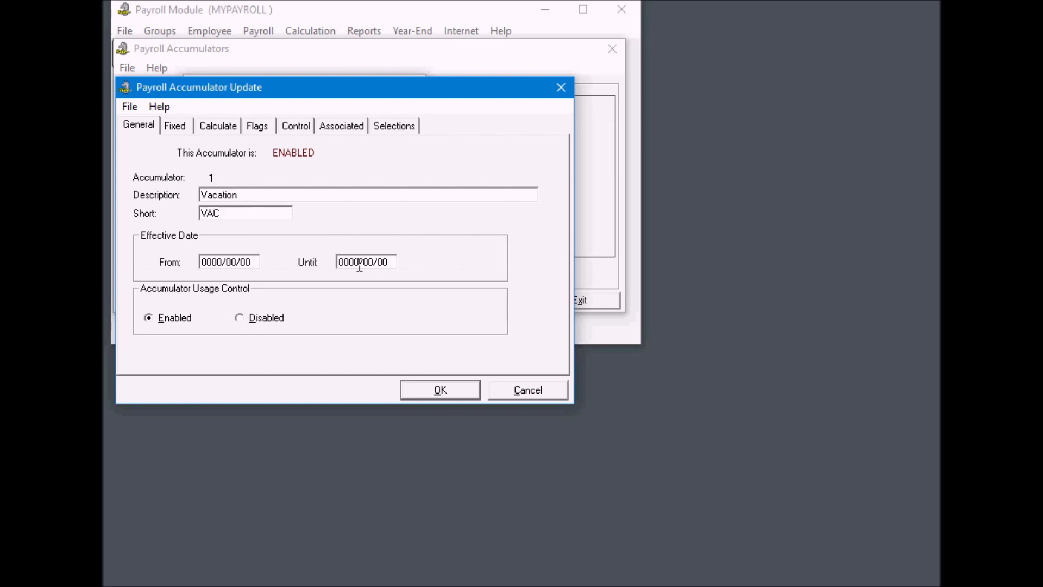
Set the vacation accumulator's calculation code to 1, % of Earnings, and enable a custom table for it
left_click(219, 129)
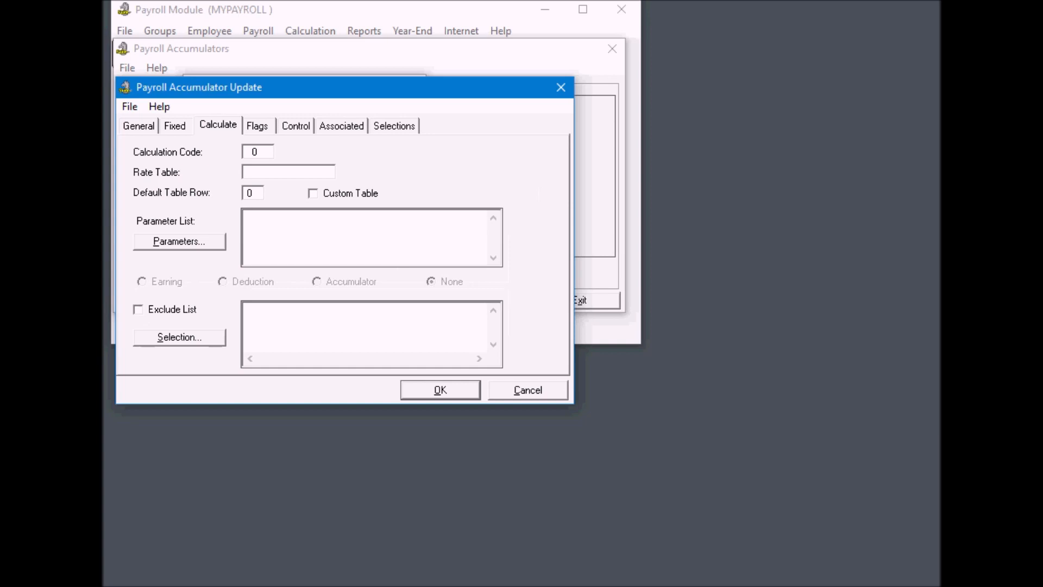
double_click(266, 150)
double_click(266, 151)
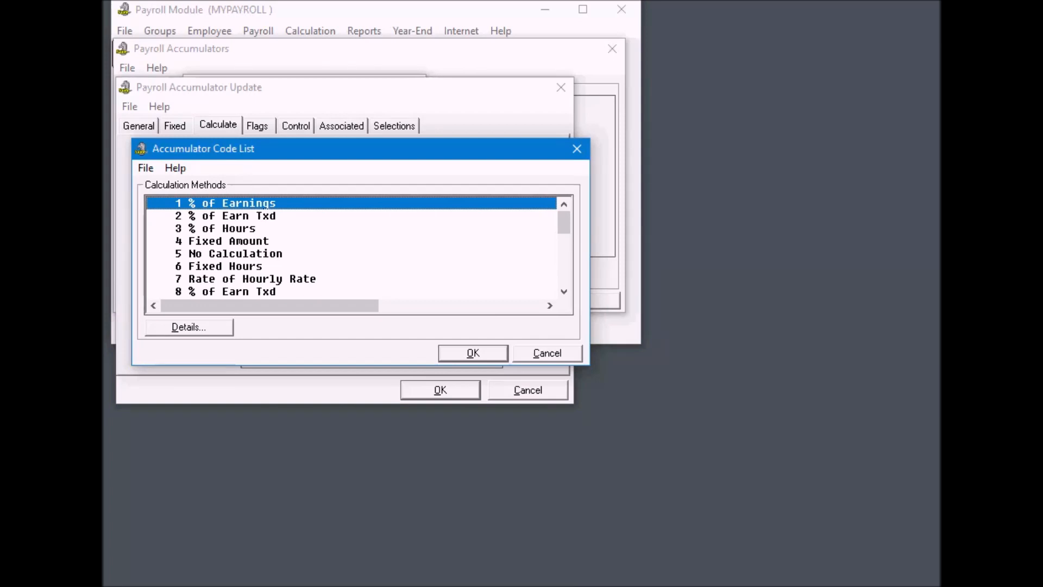
left_click(466, 356)
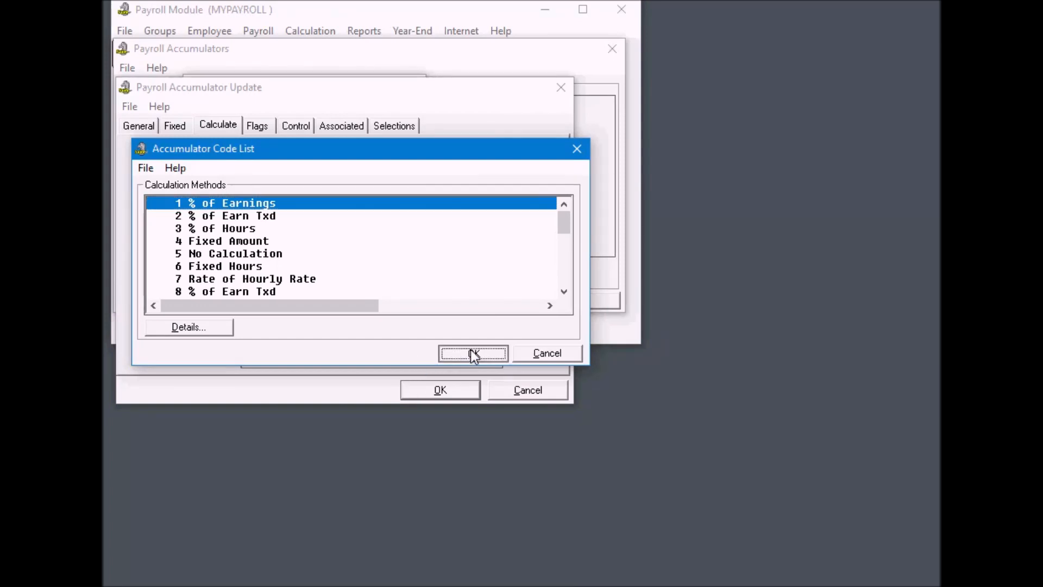
left_click(324, 193)
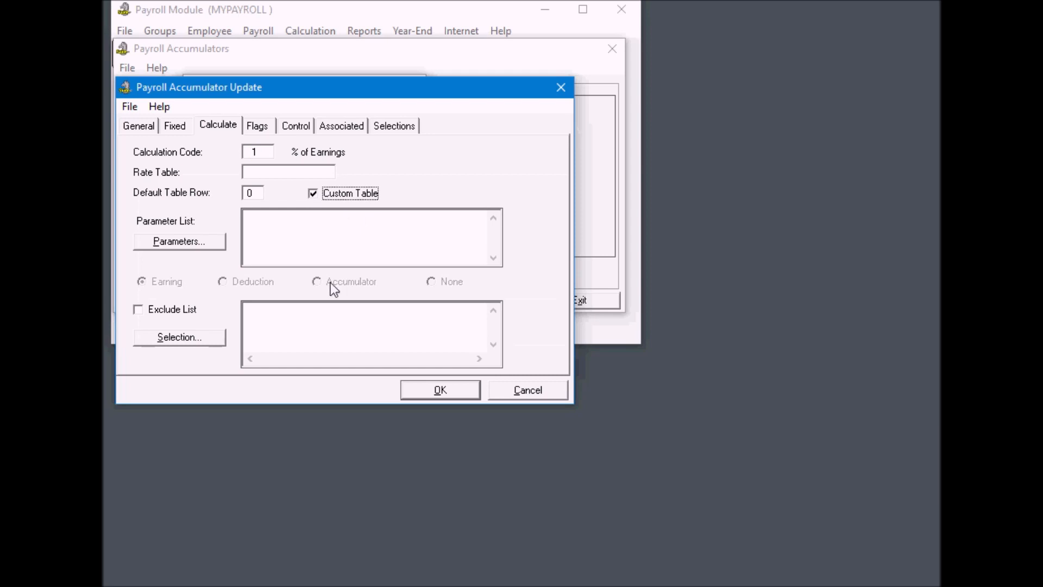
Fill the first three rows of the vacation accumulator's custom parameter table with % rates 4, 6 and 8
left_click(195, 240)
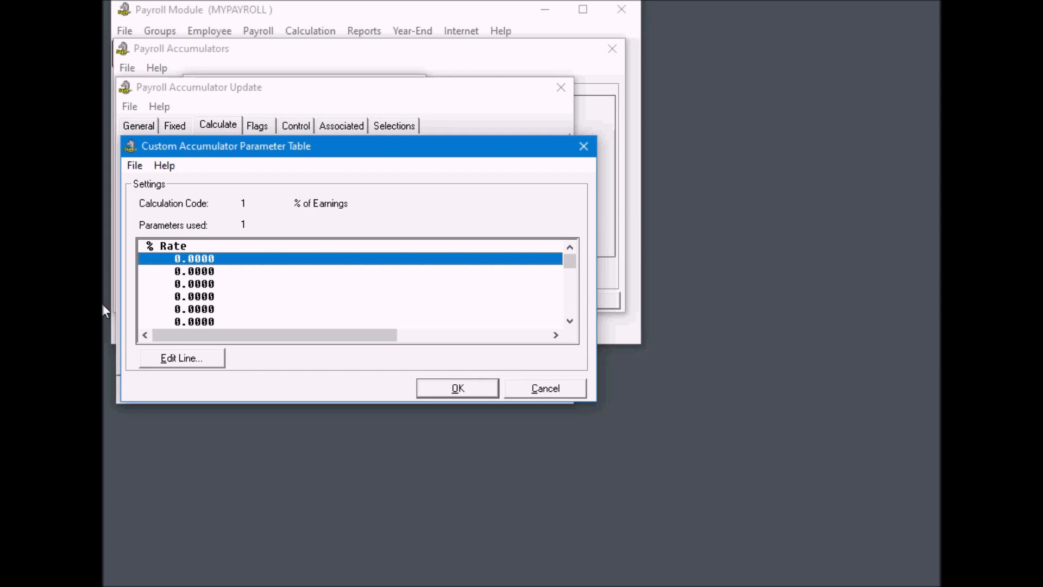
double_click(202, 259)
type("4")
left_click(285, 273)
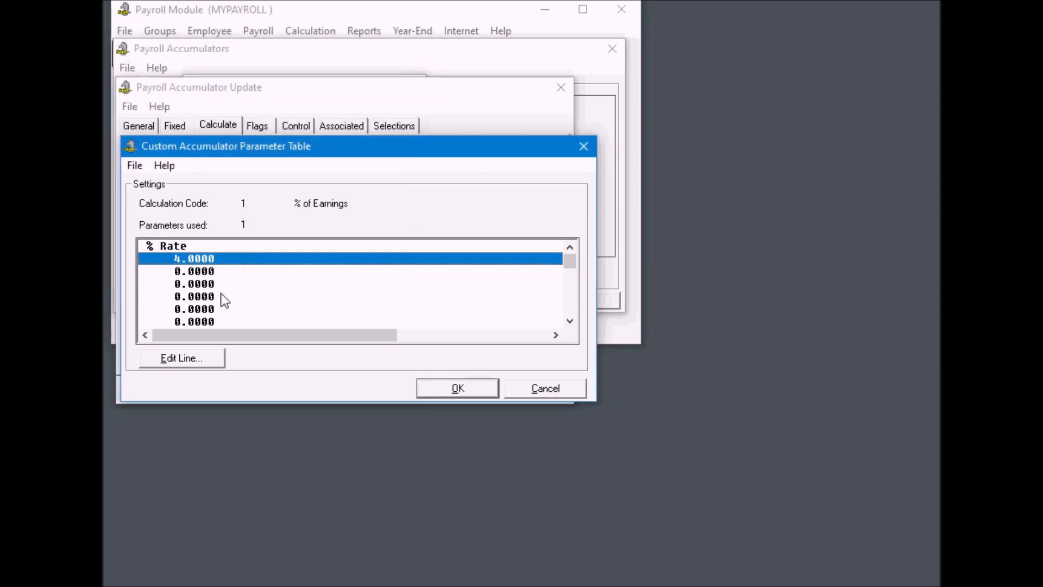
double_click(195, 273)
type("6")
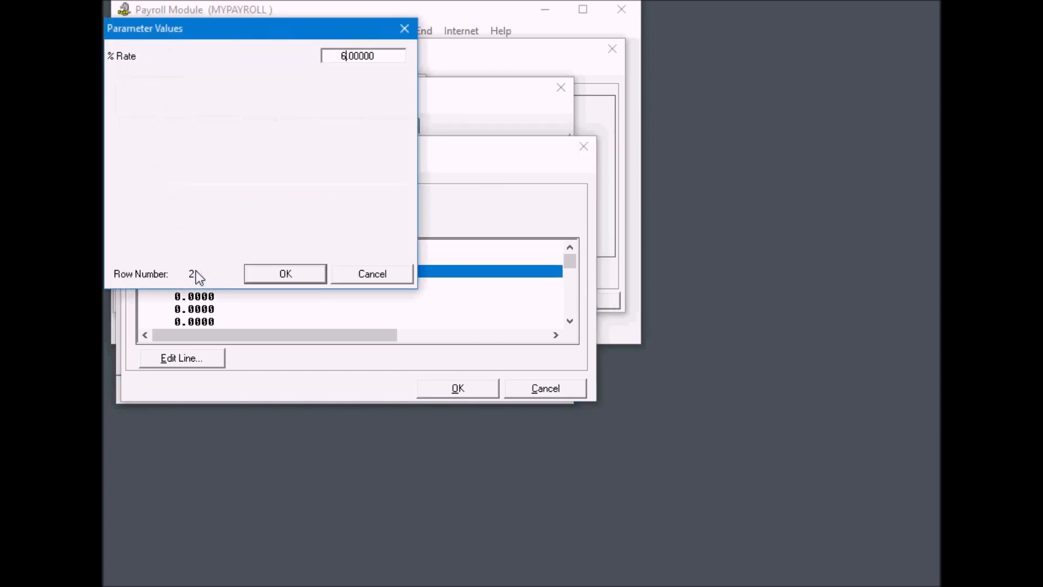
left_click(285, 273)
double_click(188, 279)
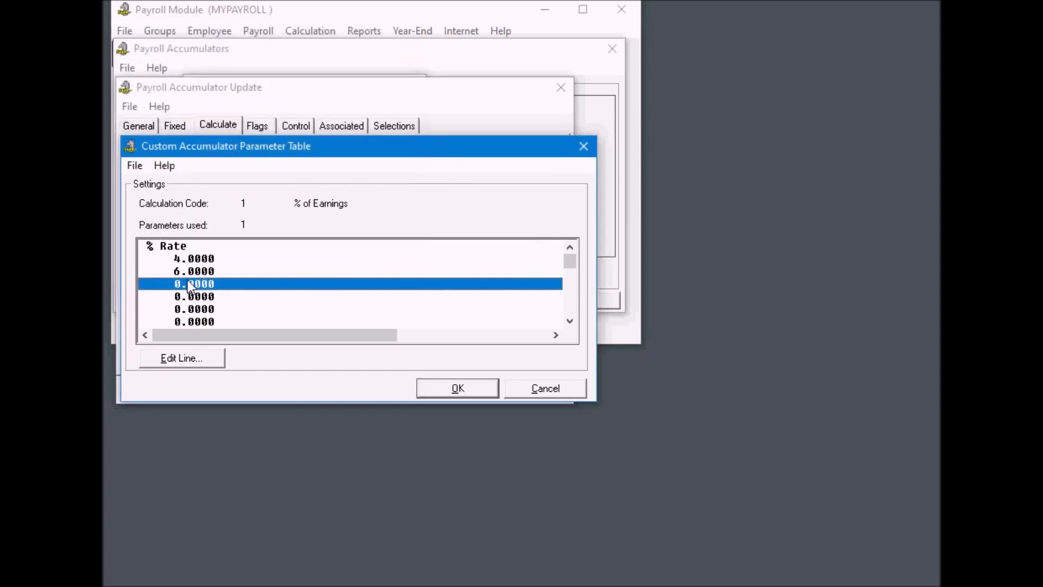
type("8")
left_click(292, 274)
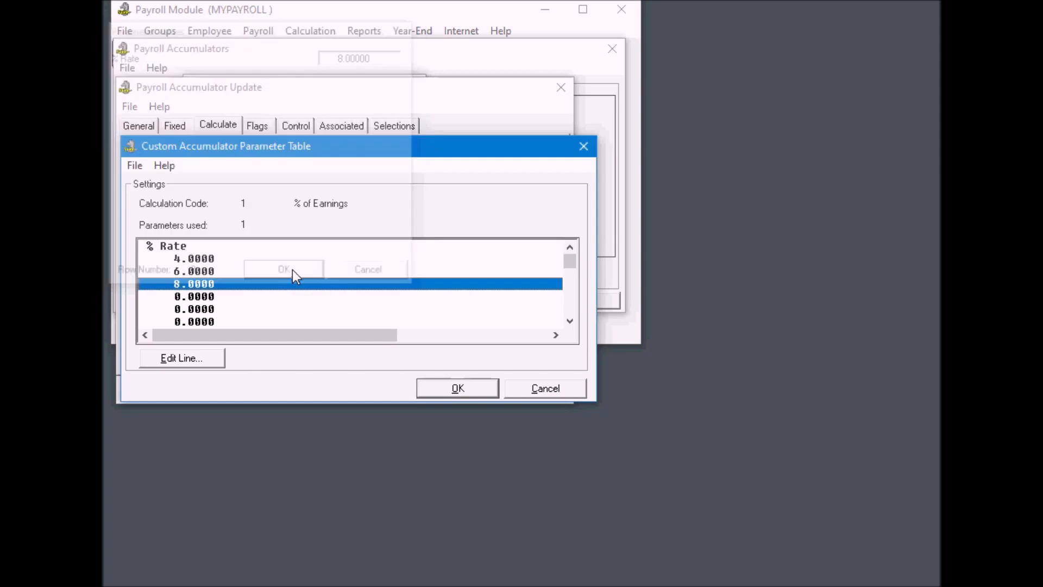
left_click(439, 389)
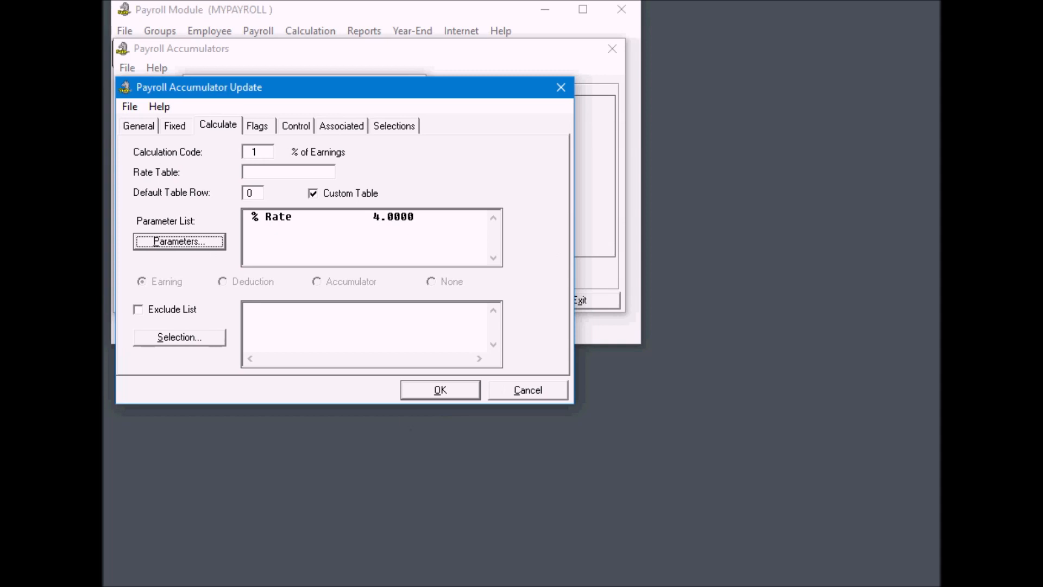
Set the vacation accumulator's default table row to 1 and review its flags and usage control options
left_click(255, 192)
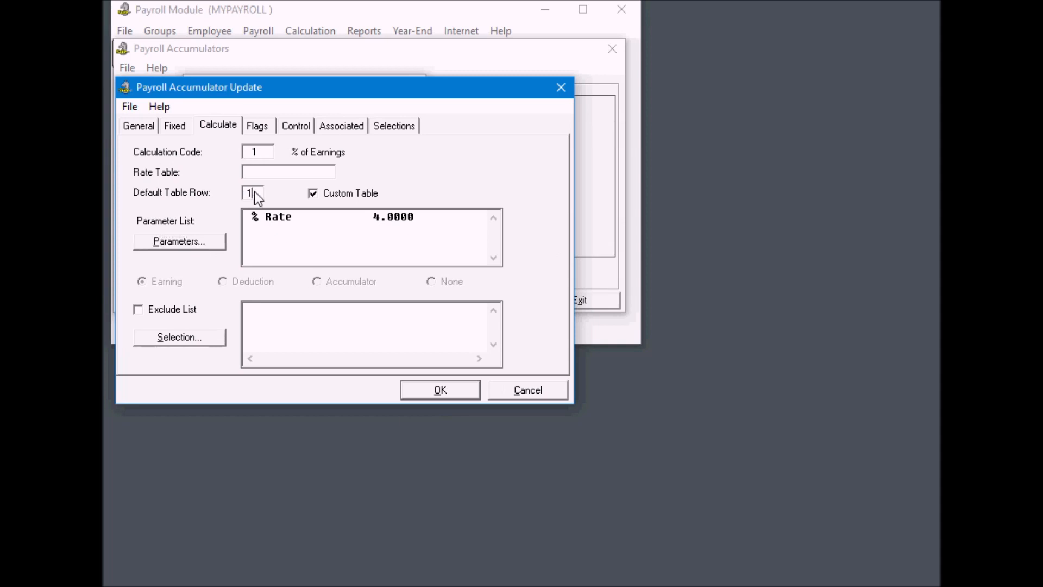
key("Tab")
left_click(252, 193)
left_click(252, 124)
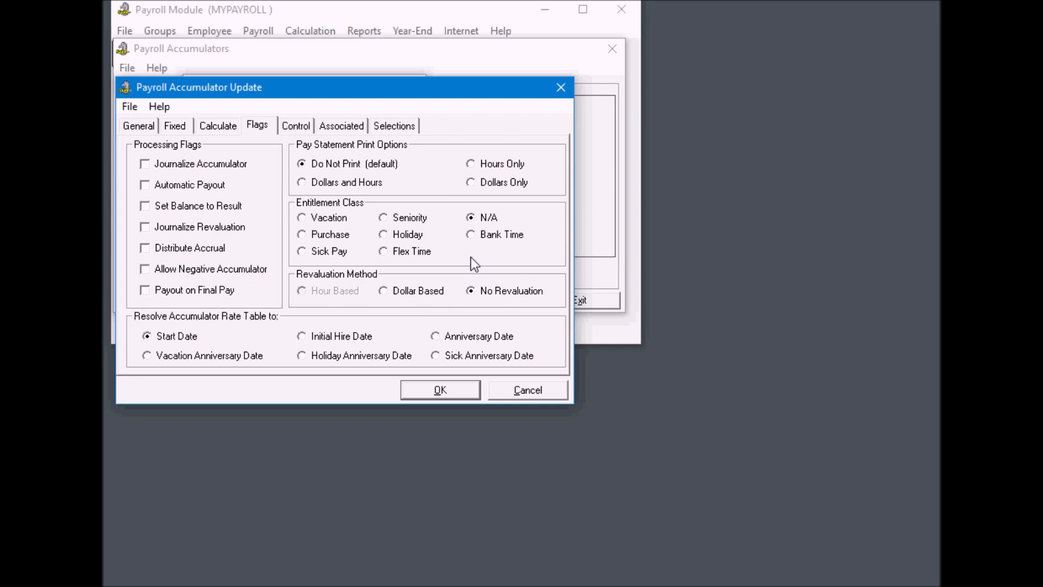
left_click(298, 123)
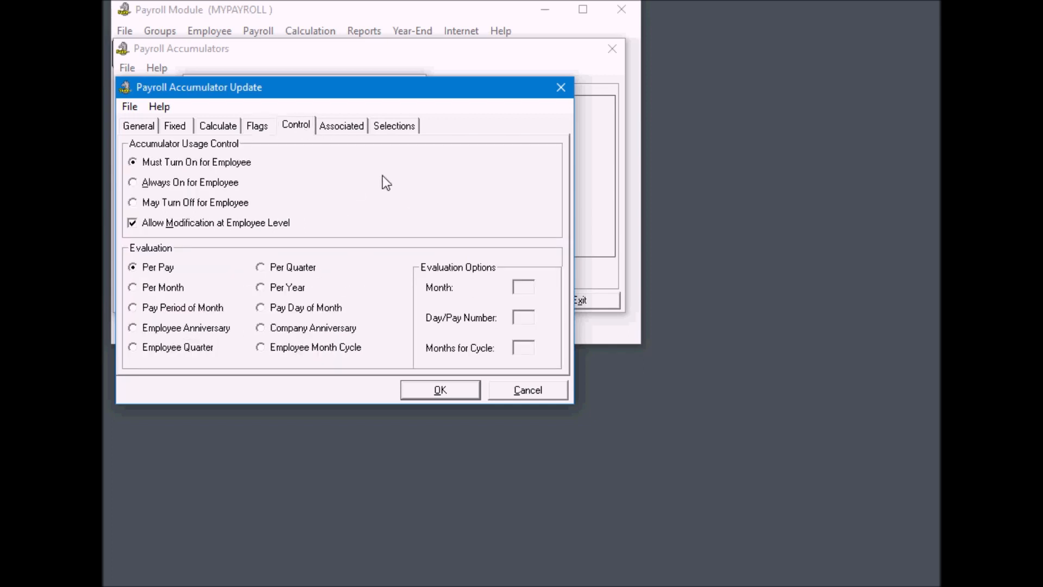
Set the vacation accumulator's prime associated earning to 3, Vacation earning, save it and close the accumulator list
left_click(343, 129)
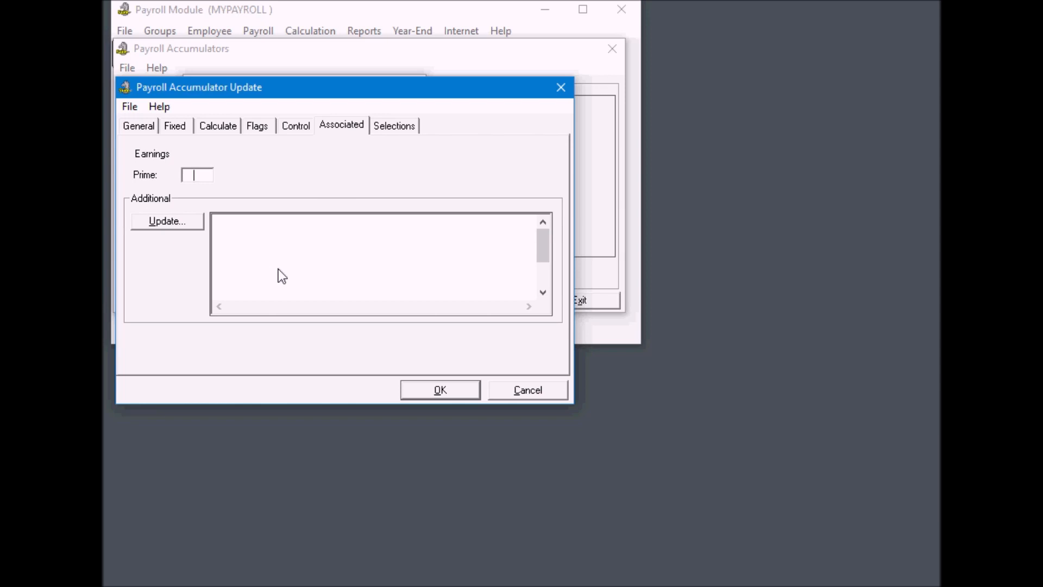
key("F2")
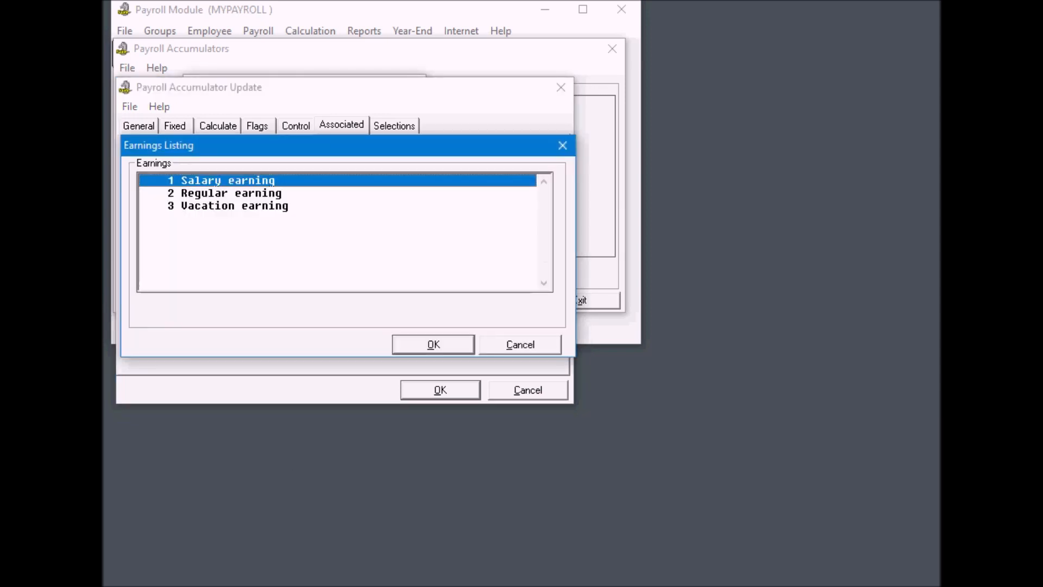
left_click(210, 205)
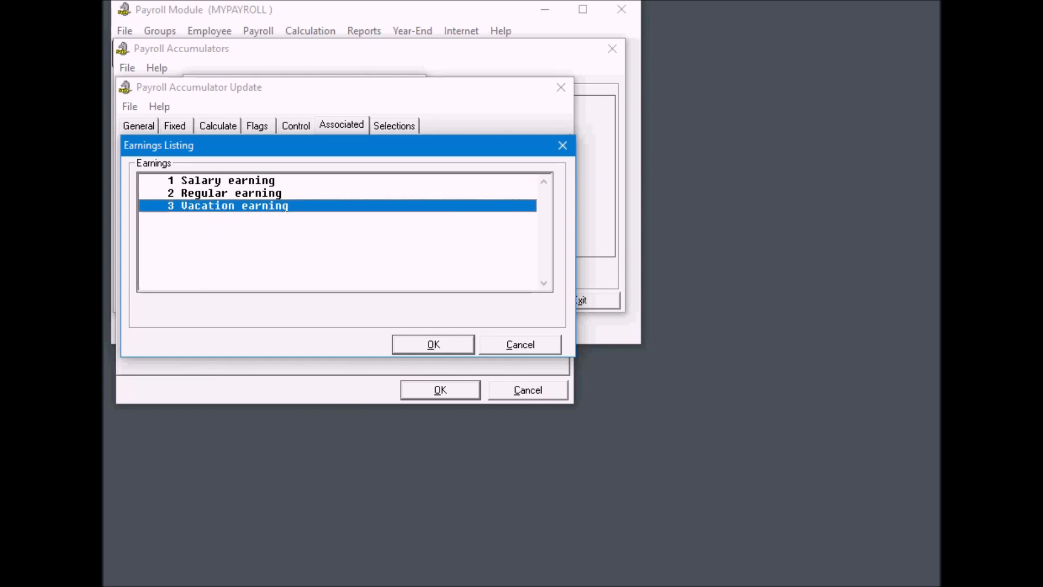
left_click(442, 342)
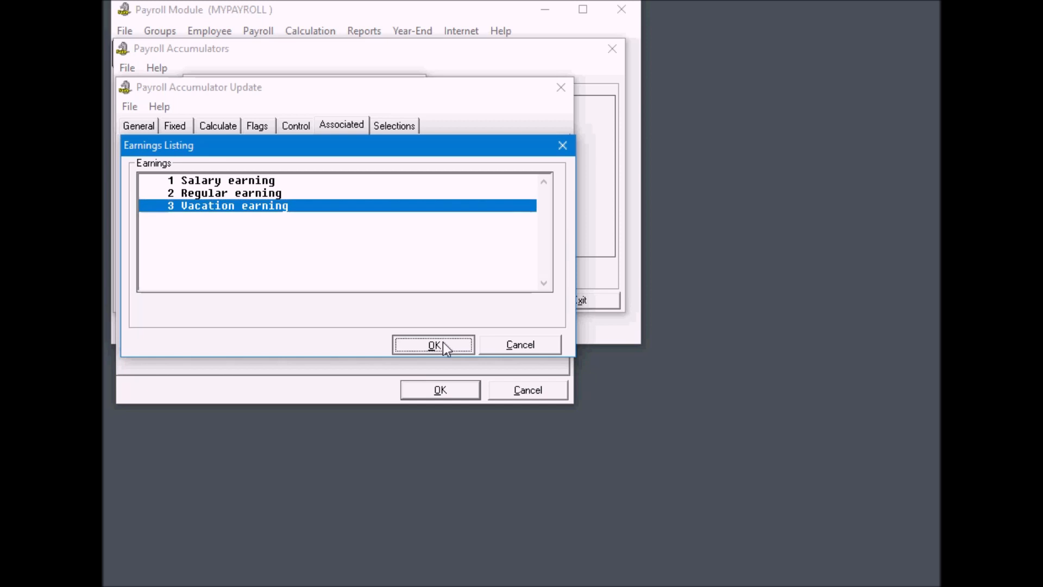
left_click(444, 391)
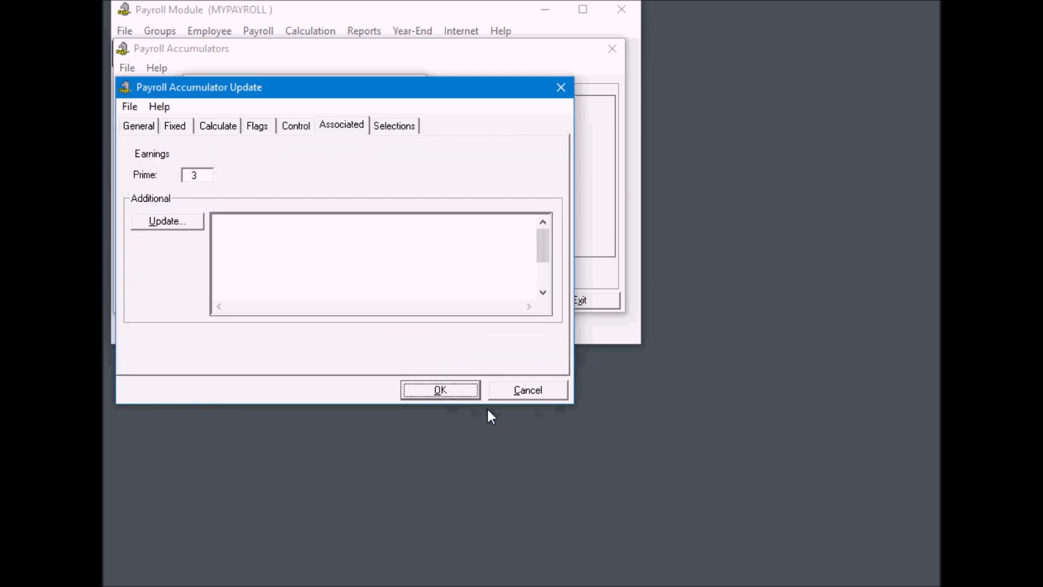
left_click(580, 300)
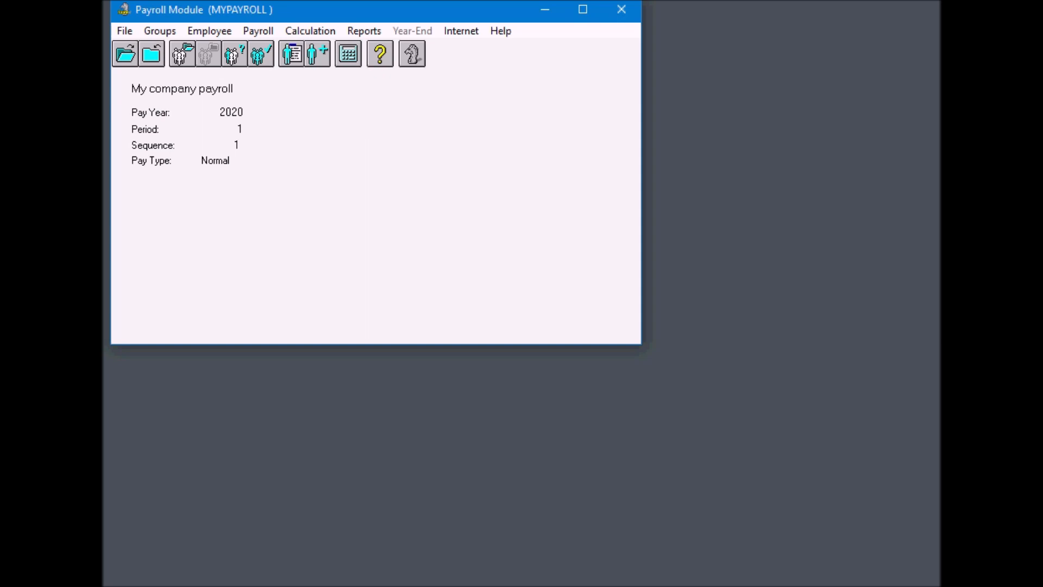
Set the payroll calculation type to Normal Calculation and acknowledge the payroll data initialization
left_click(304, 33)
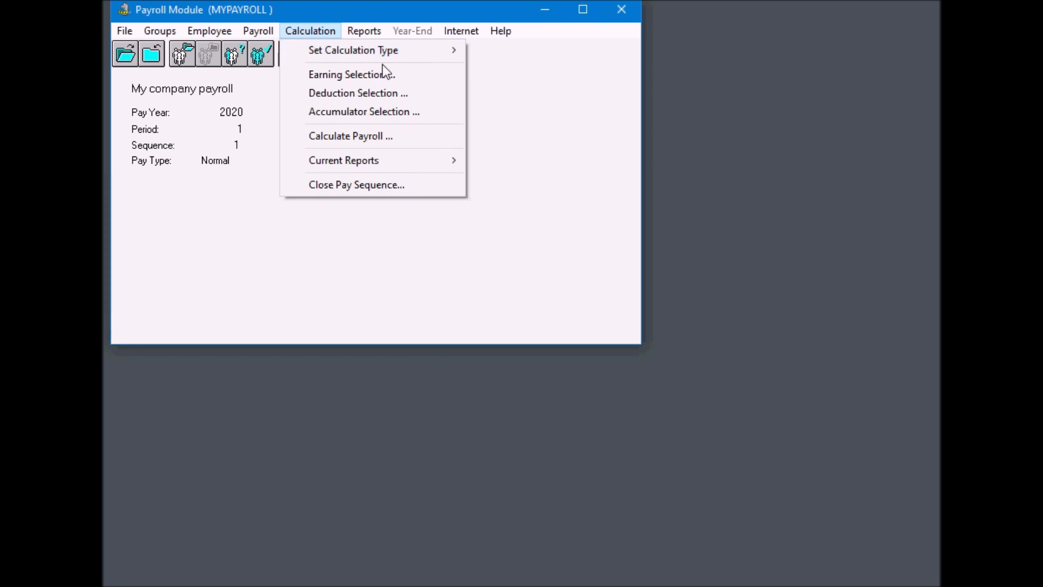
mouse_move(387, 54)
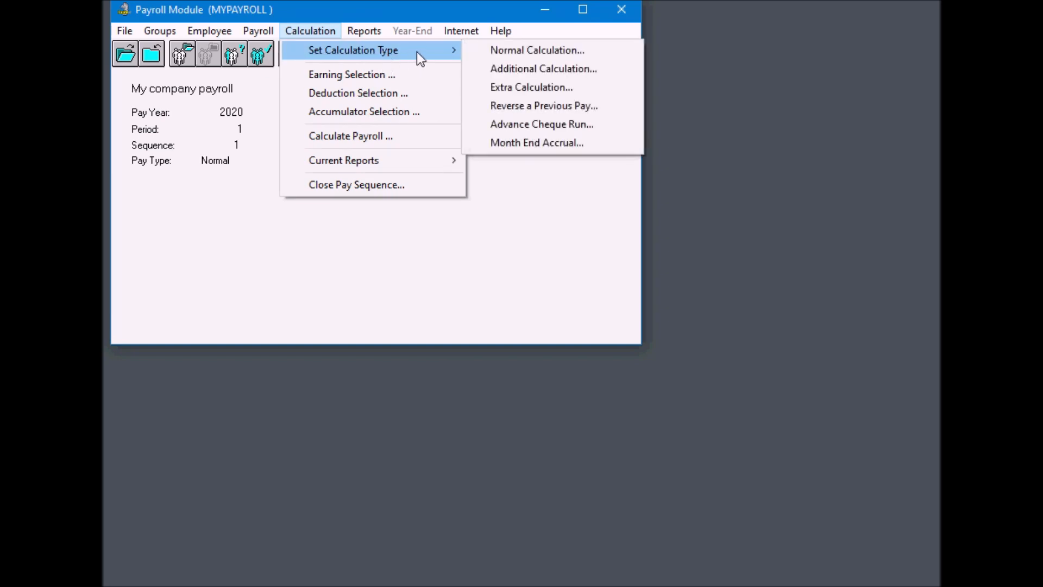
left_click(529, 51)
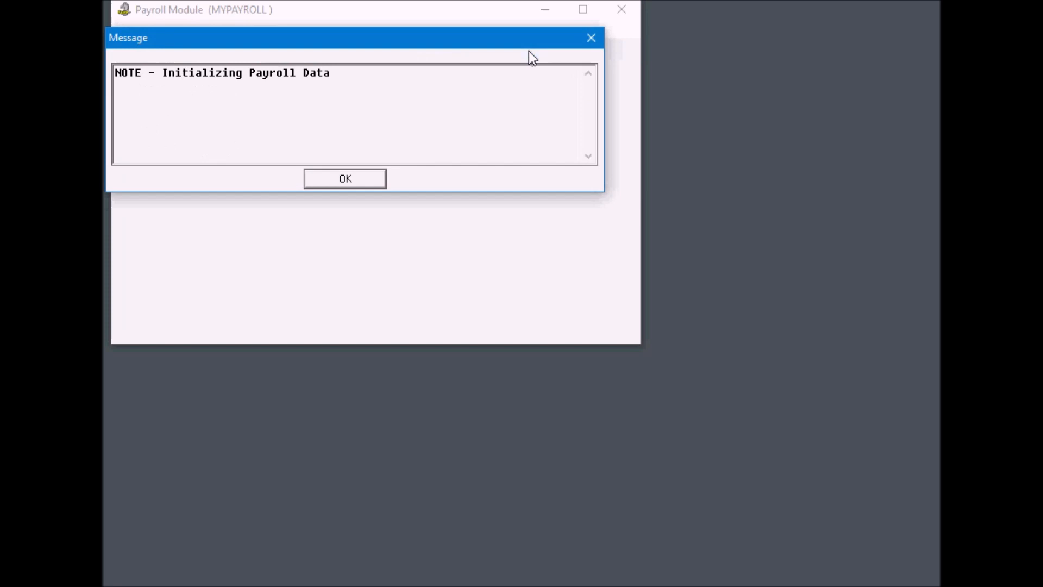
left_click(353, 178)
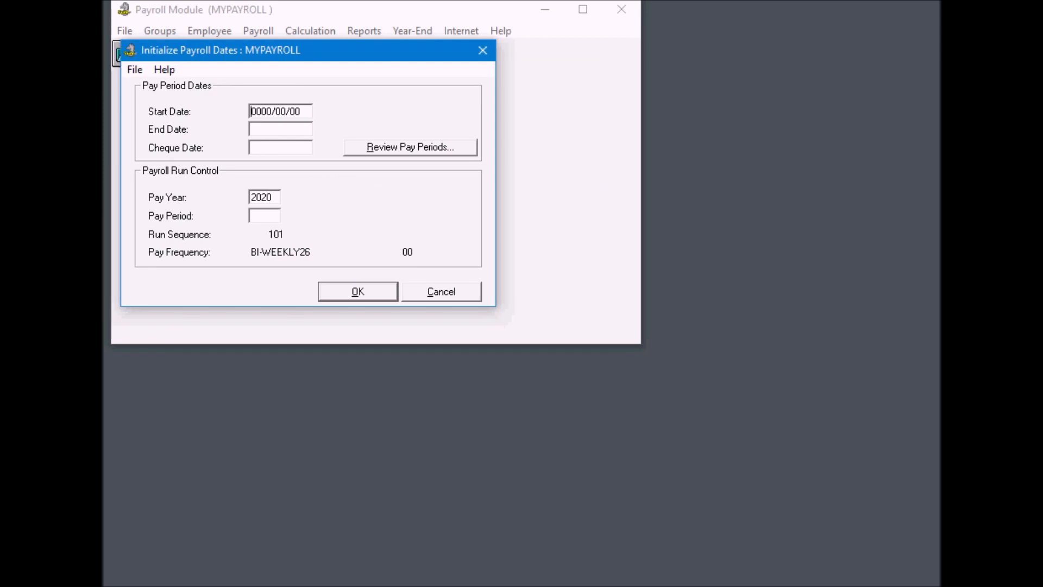
Enter the pay period dates: start 2020/01/05, end 2020/01/18 and cheque date 2020/01/25
type("2020/01/05")
key("Tab")
type("20200118")
key("Tab")
type("2020/")
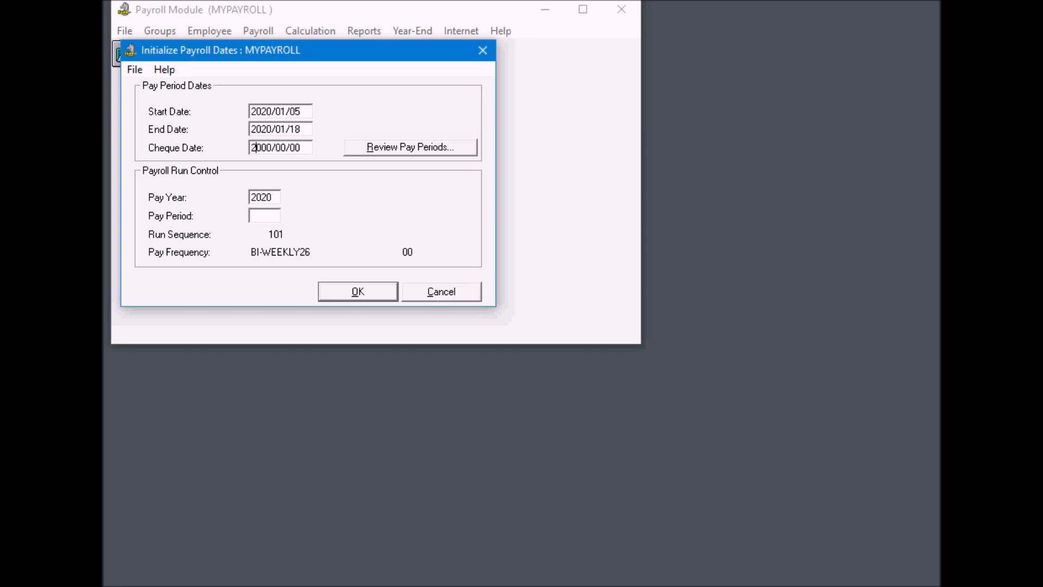
type("01/25")
key("Tab")
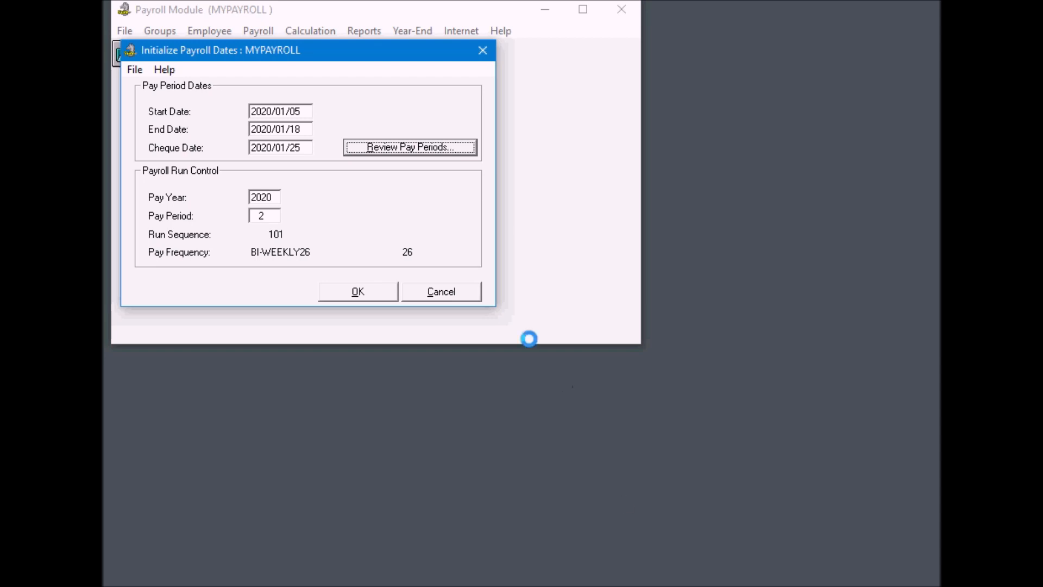
Review the list of pay run settings and accept the initialized pay periods
left_click(349, 292)
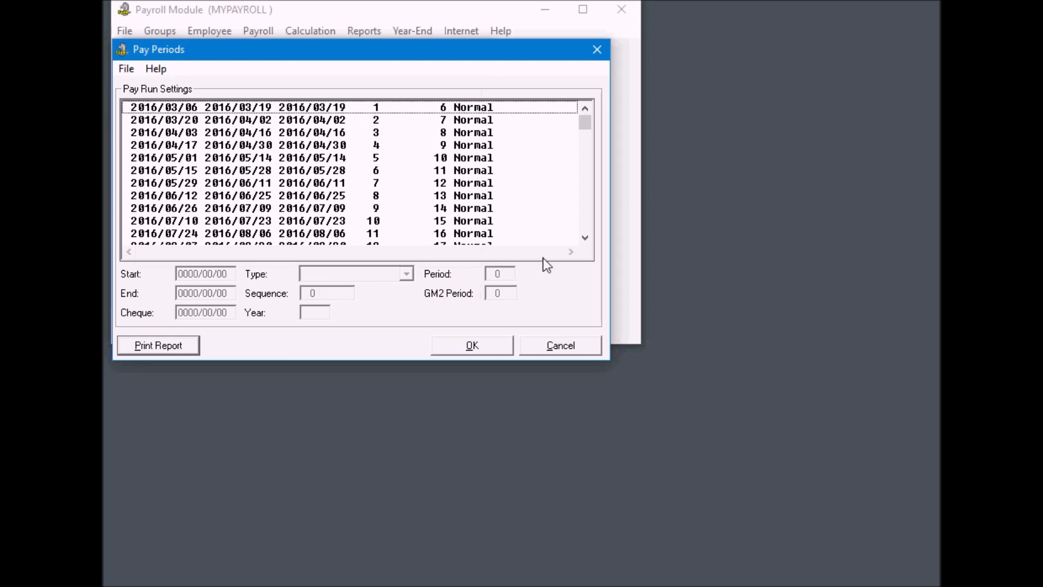
left_click(585, 238)
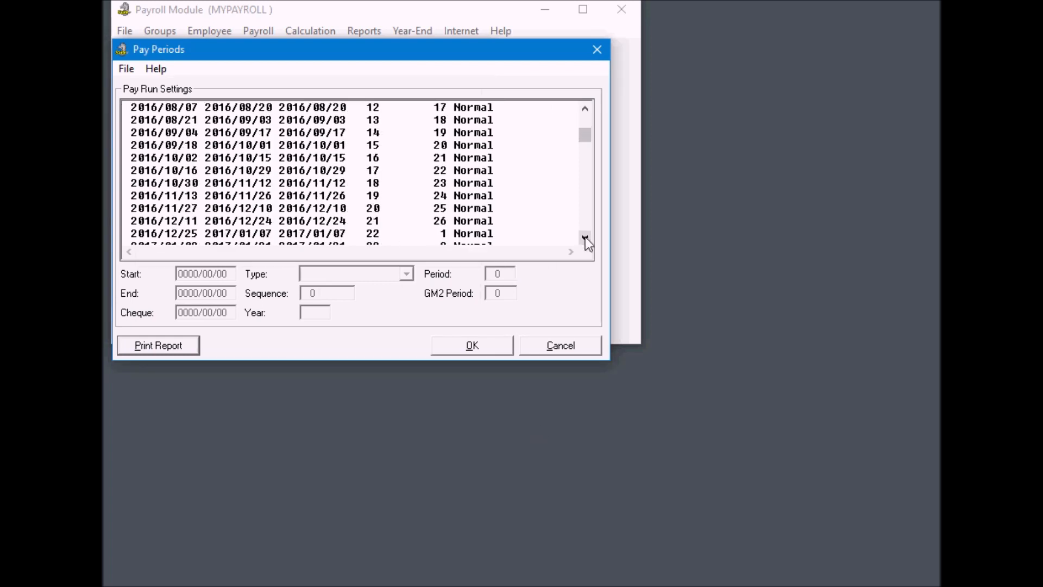
left_click(491, 345)
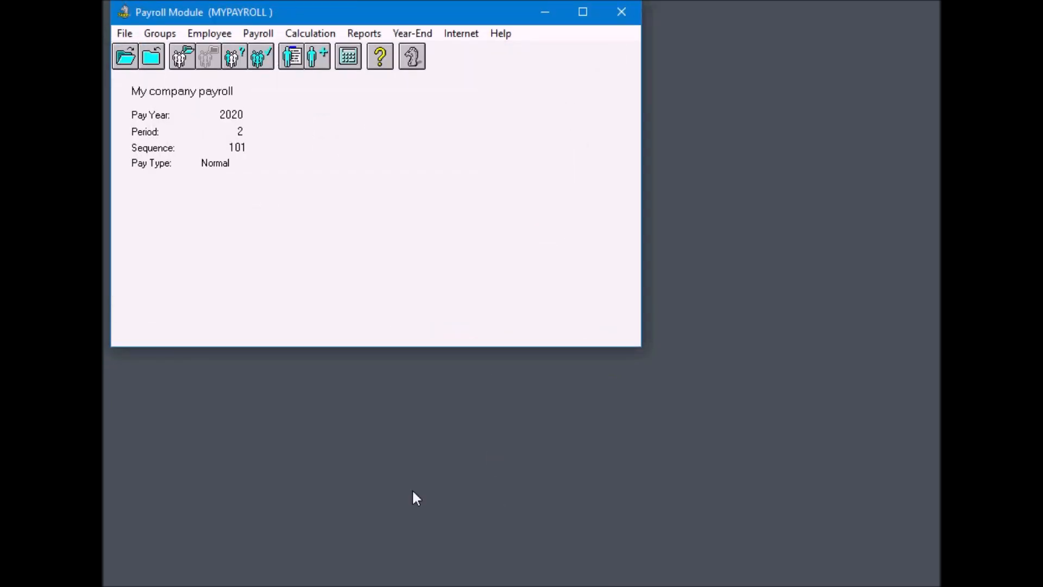
Confirm the calculation's earning selection of Salary, Regular and Vacation earnings and its deduction selection of the RRSP deduction
left_click(312, 34)
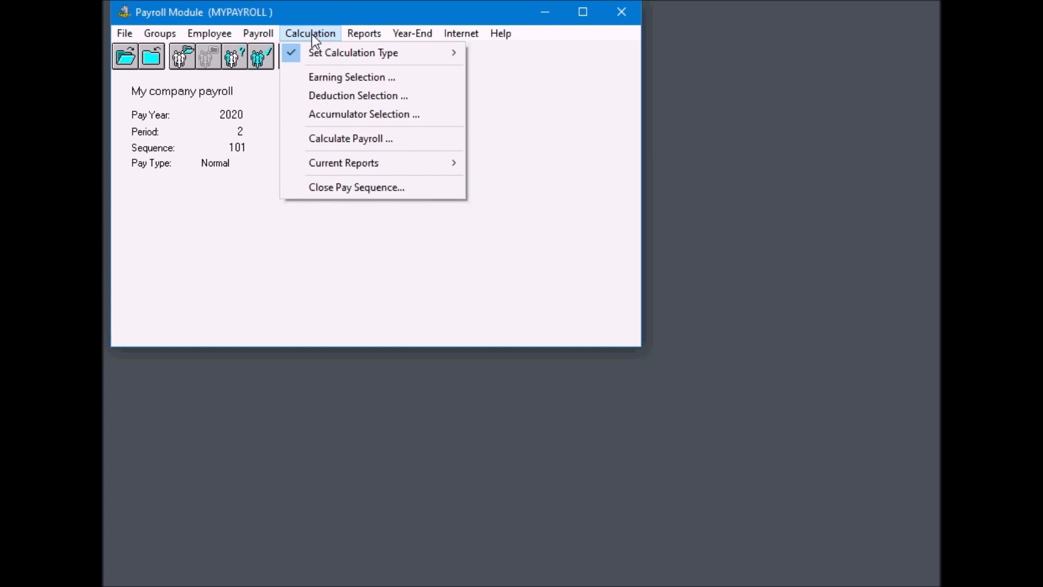
left_click(350, 78)
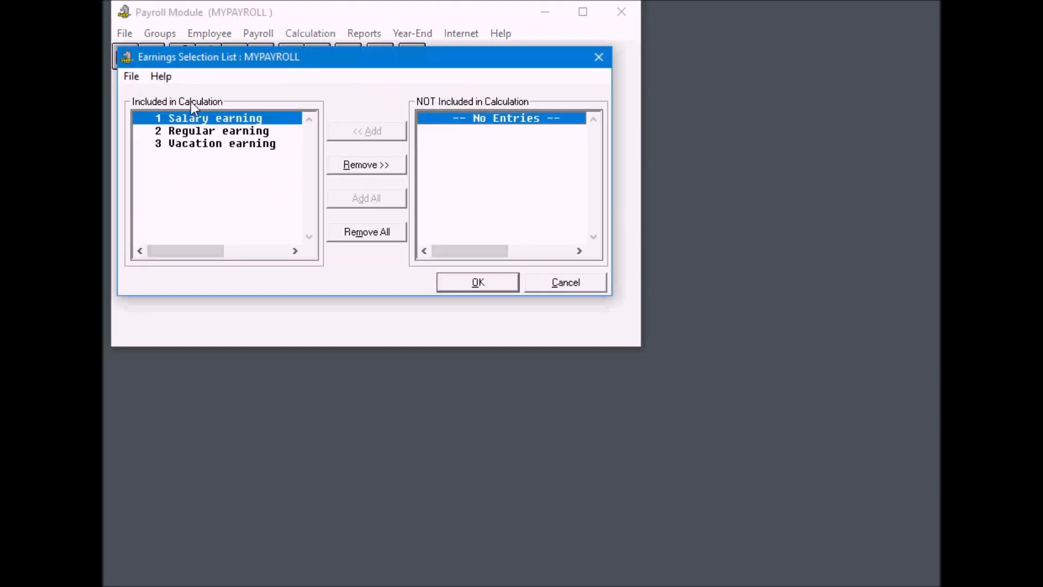
left_click(464, 283)
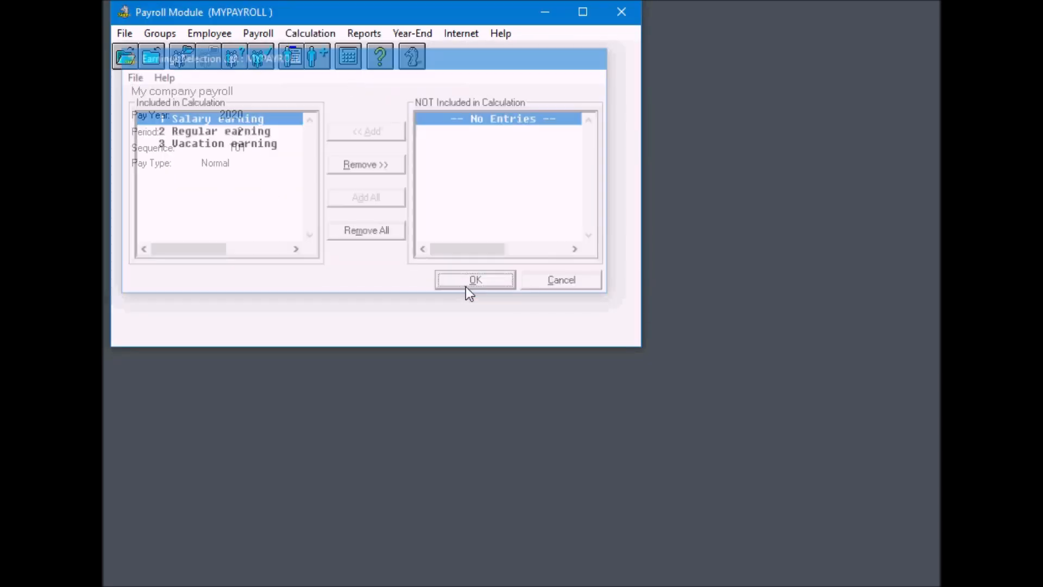
left_click(309, 36)
left_click(342, 96)
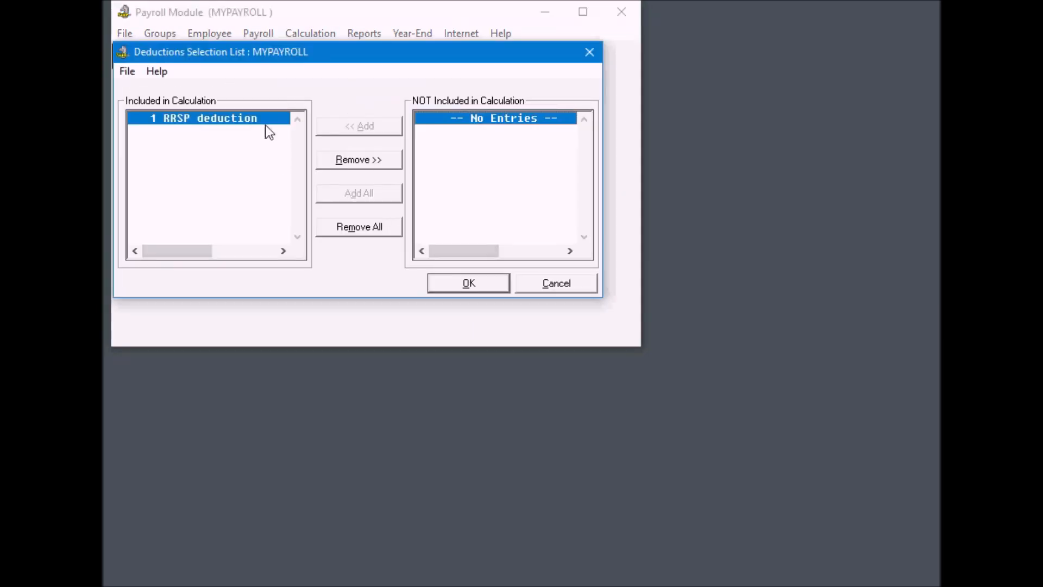
left_click(450, 285)
Confirm the Vacation accumulator as included in the calculation and check that the calculation setup items are marked complete
left_click(313, 33)
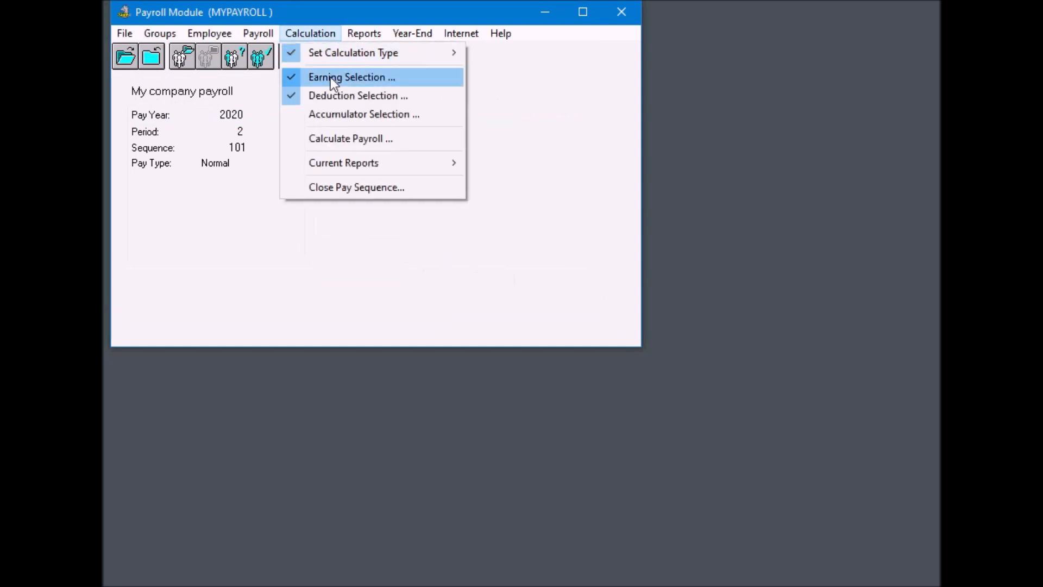
left_click(354, 115)
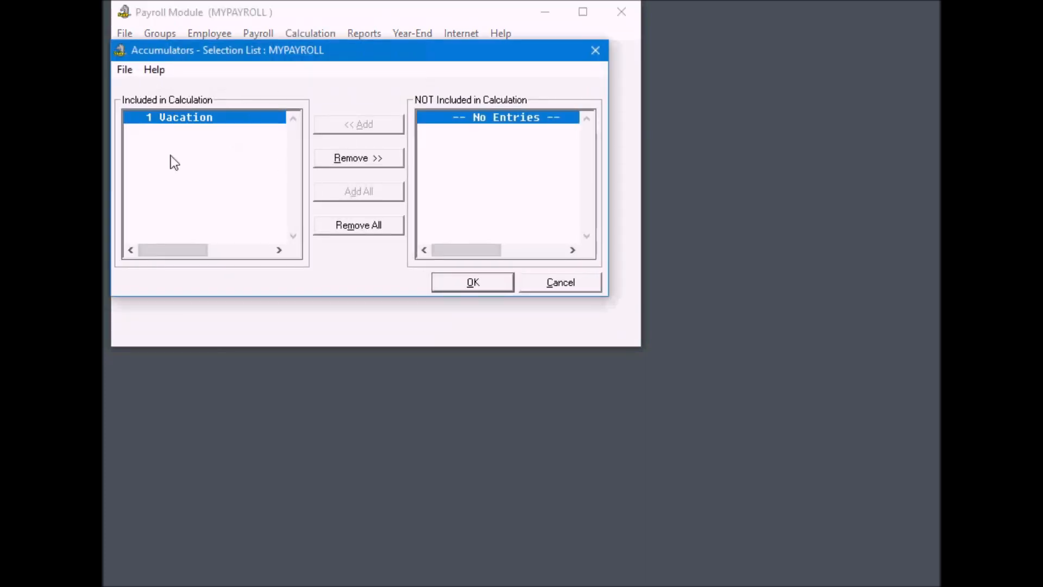
left_click(482, 288)
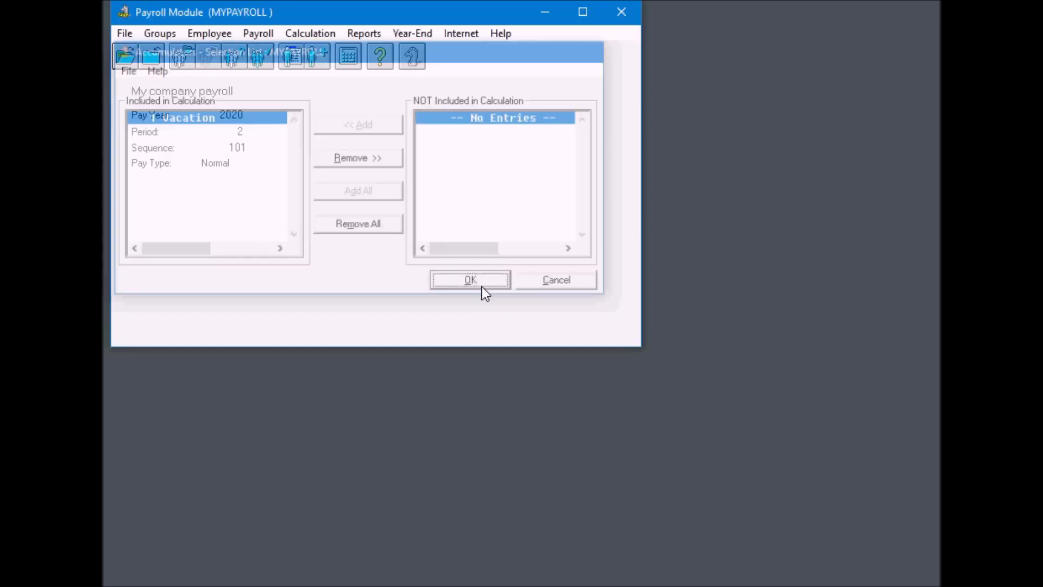
left_click(299, 33)
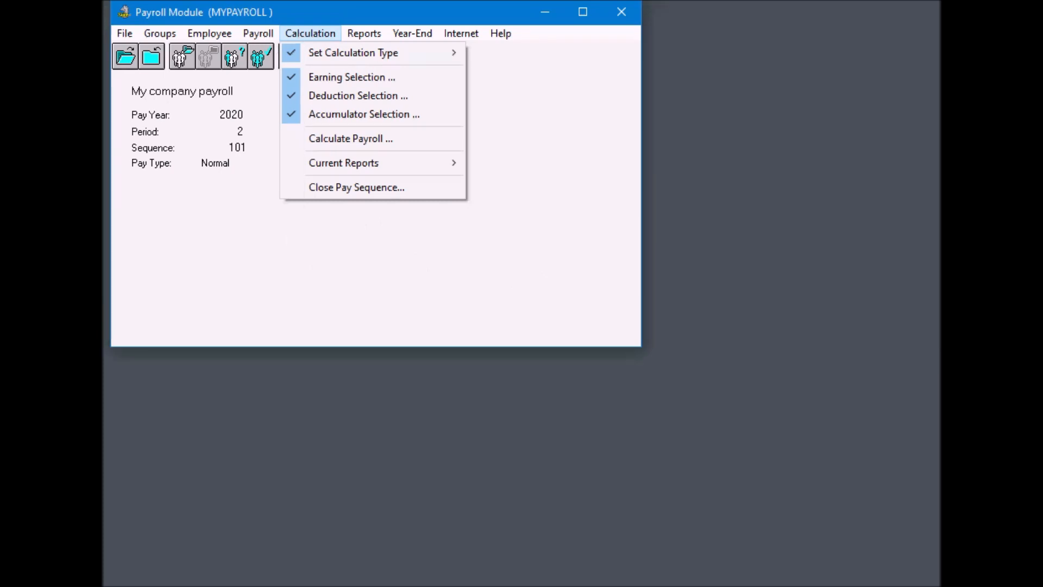
left_click(383, 271)
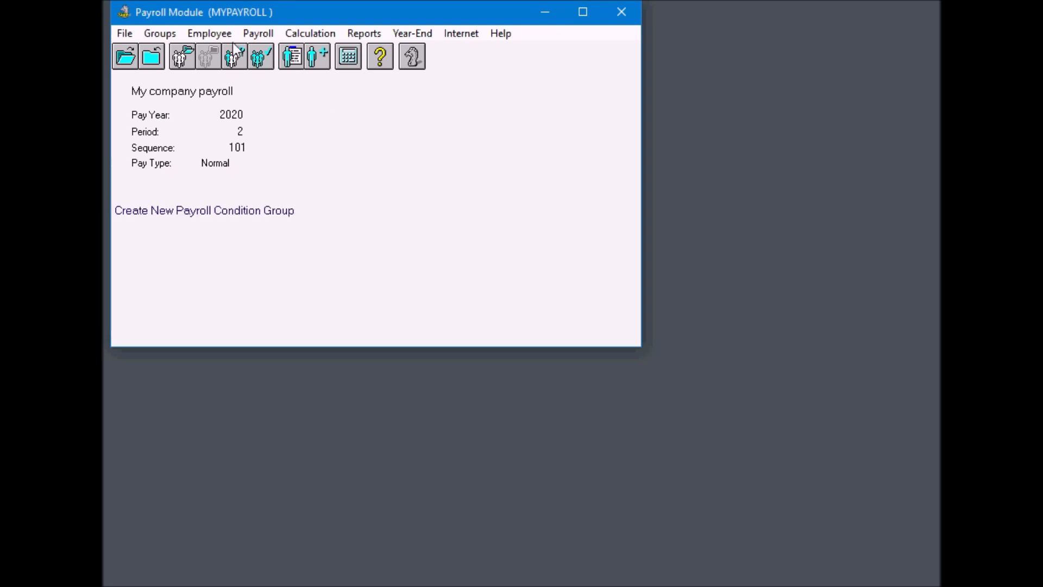
Start adding an employee by entering the employee's name and adding it to the registry
left_click(207, 36)
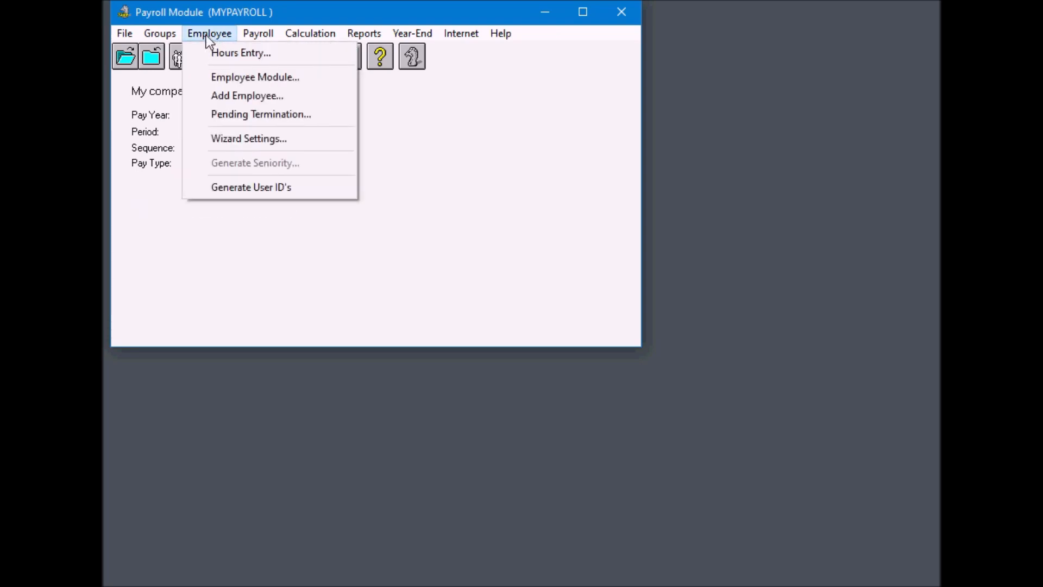
left_click(255, 95)
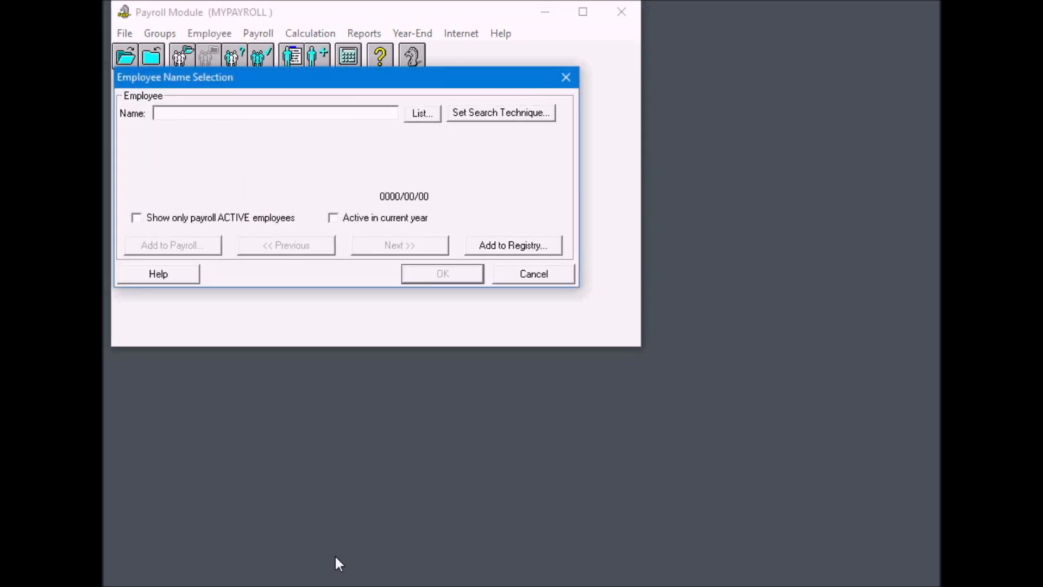
type("Joyce Salary")
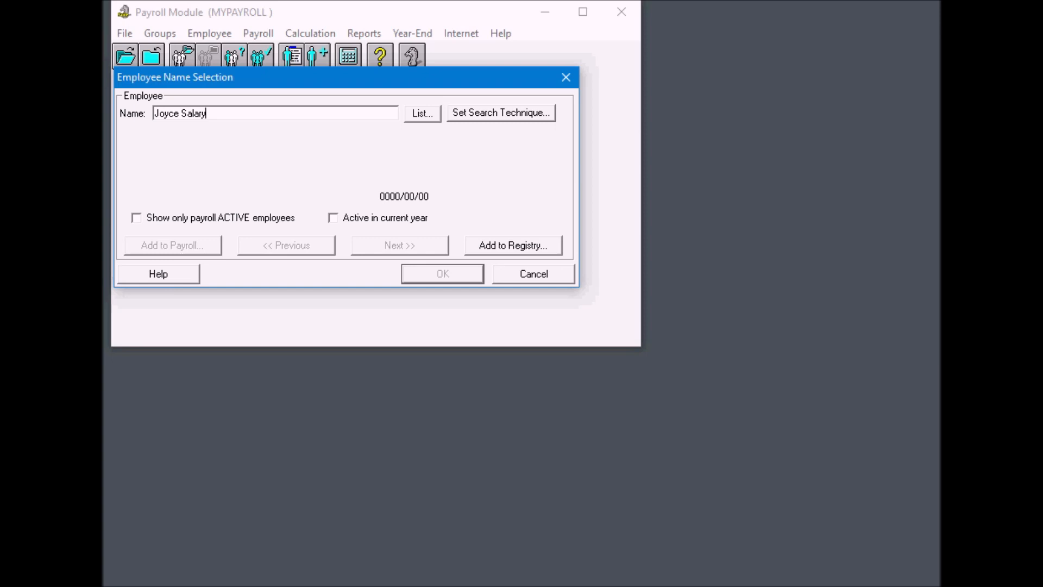
left_click(524, 255)
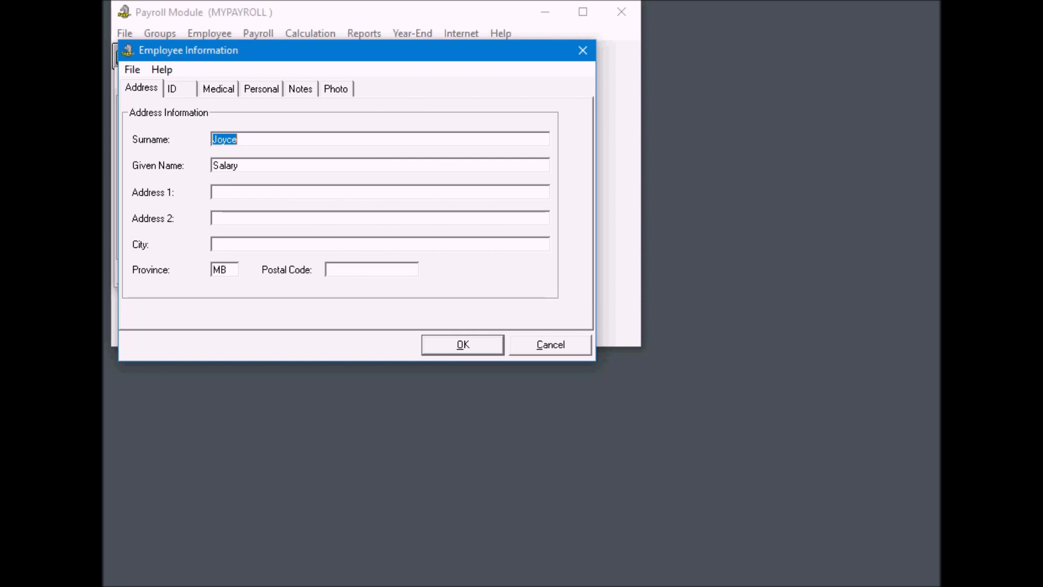
Enter the new employee's S.I.N. and badge number, and set the initial hire date to 2020/01/01
left_click(181, 91)
left_click(214, 140)
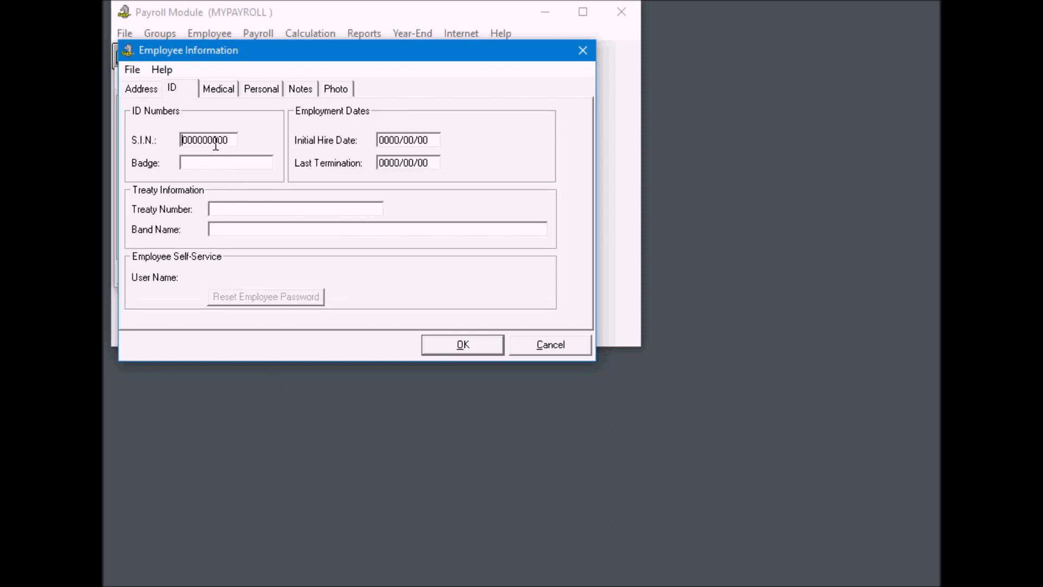
type("12345678")
type("2")
key("Tab")
type("1")
key("Tab")
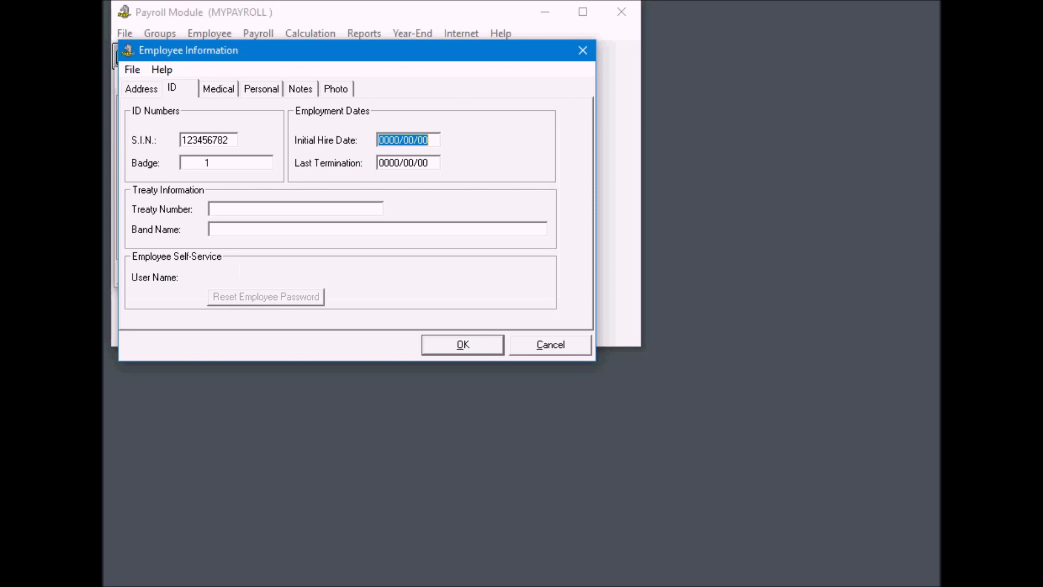
type("2020/01/01")
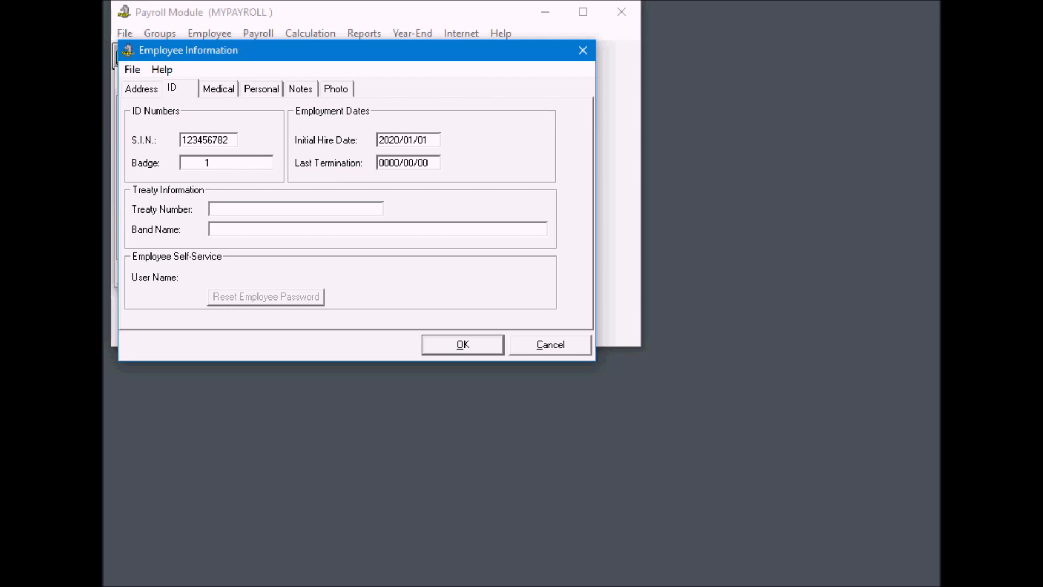
Enter the new employee's birth date in the personal information and save the employee's registry record
left_click(263, 90)
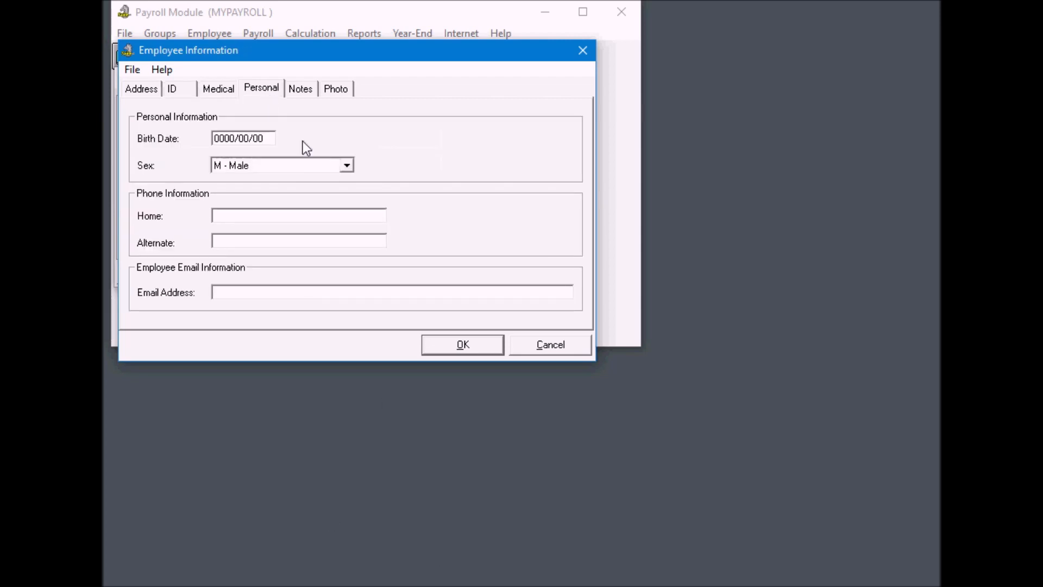
left_click(267, 137)
type("1980/01/01")
key("Tab")
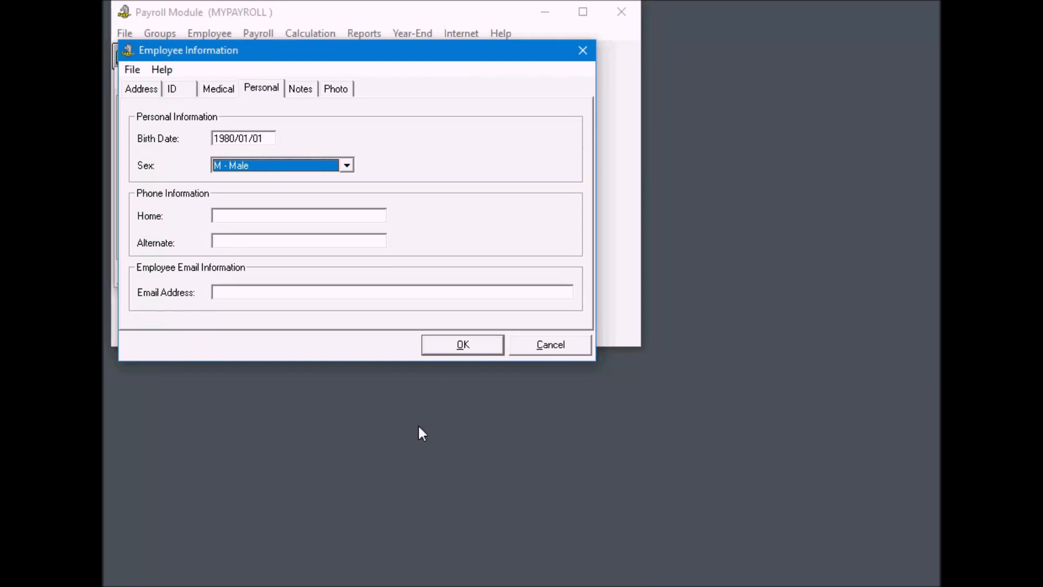
left_click(468, 346)
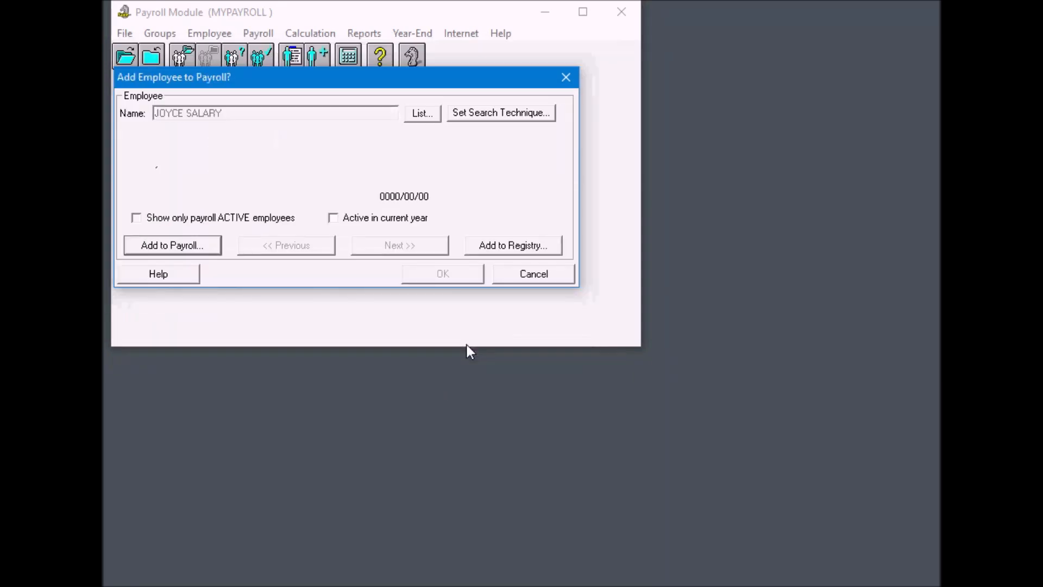
Add the registered employee to the payroll with an employee number and the Salary earning as base earning
left_click(200, 247)
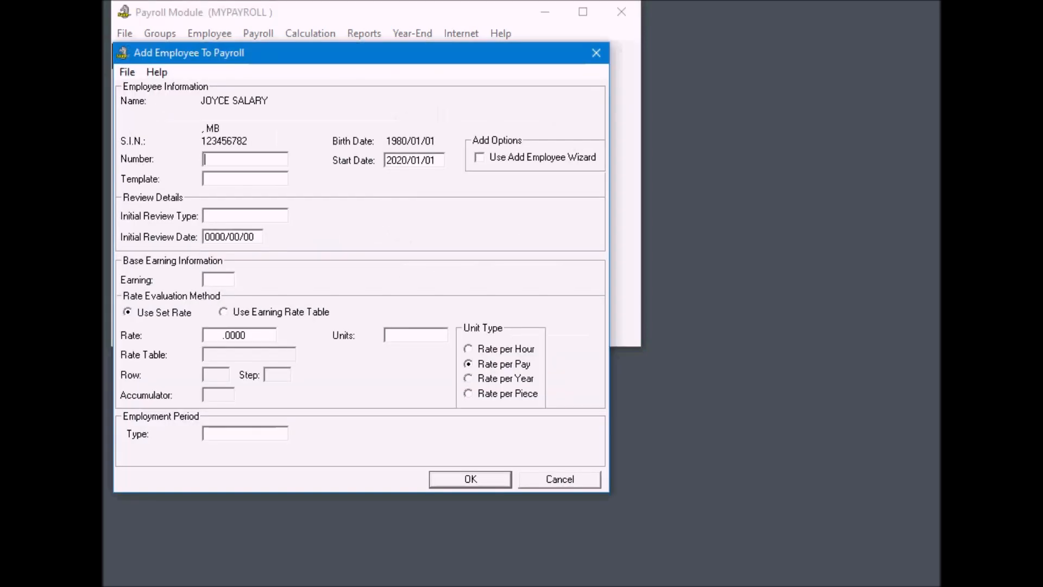
type("1")
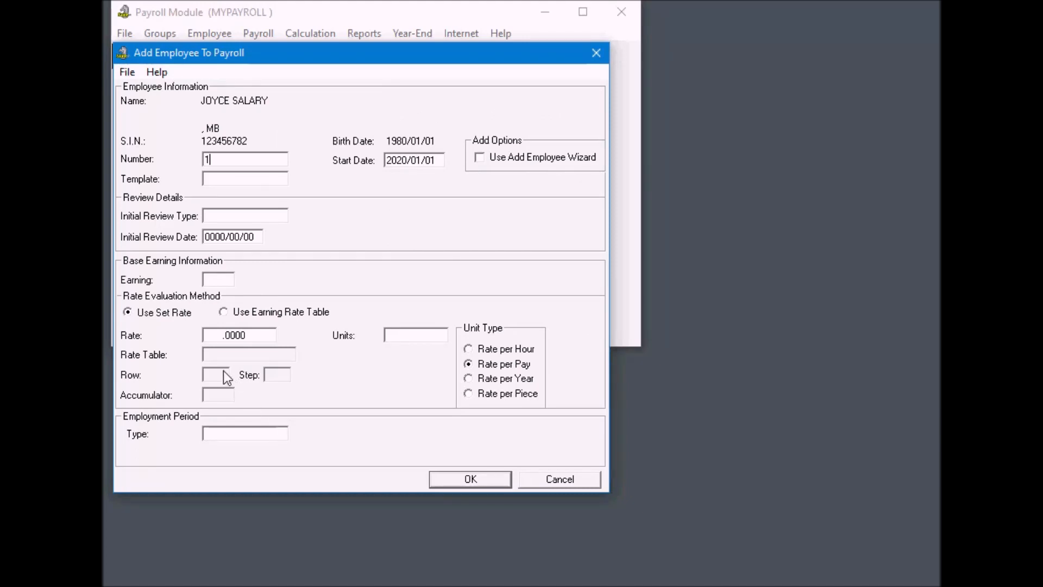
left_click(225, 281)
double_click(224, 282)
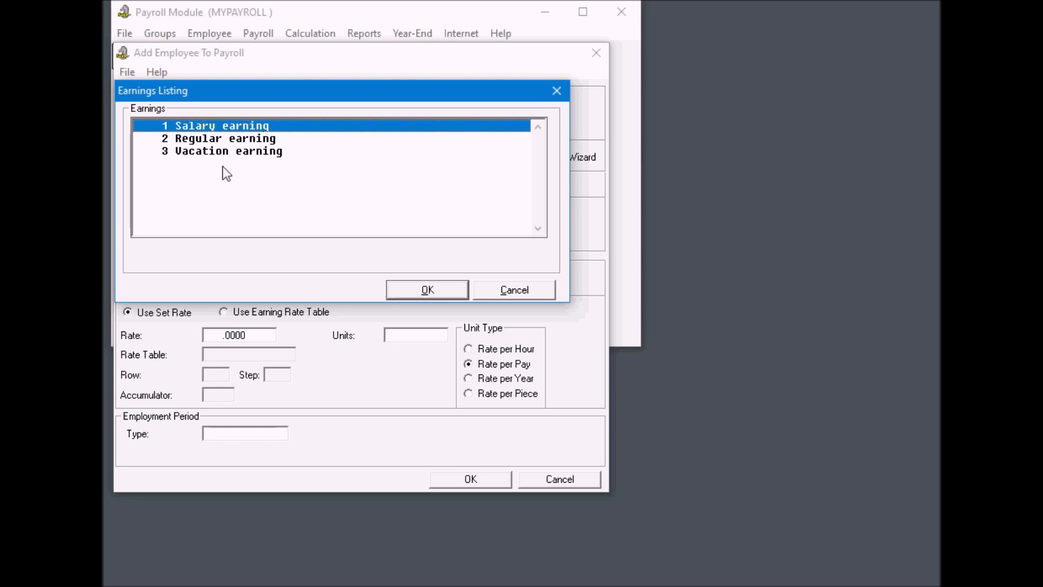
left_click(413, 288)
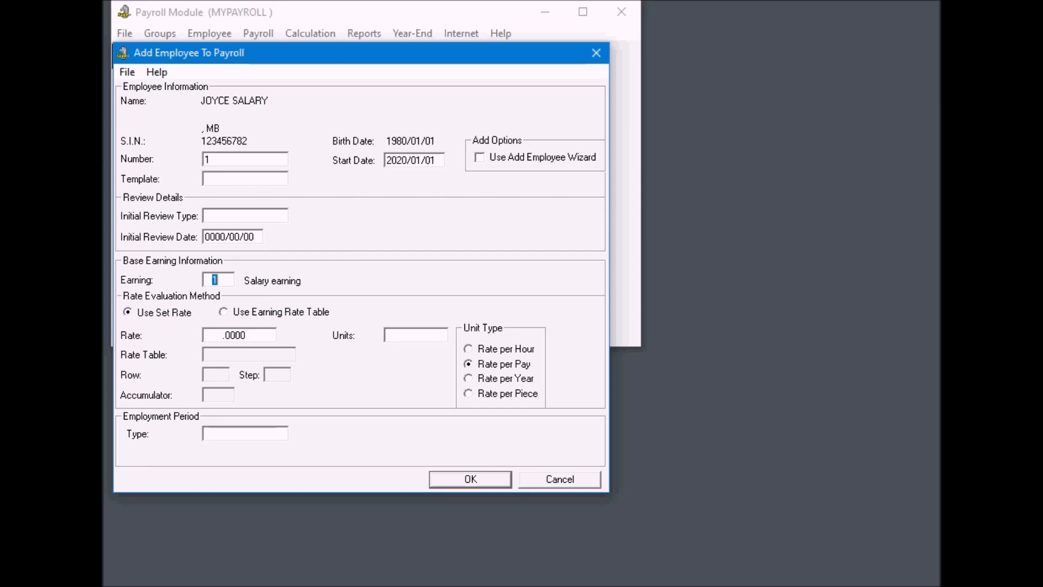
Set the base earning to a rate of 2000 per pay with 80 units, and confirm adding the employee
key("Tab")
type("2000")
key("Tab")
type("80")
key("Tab")
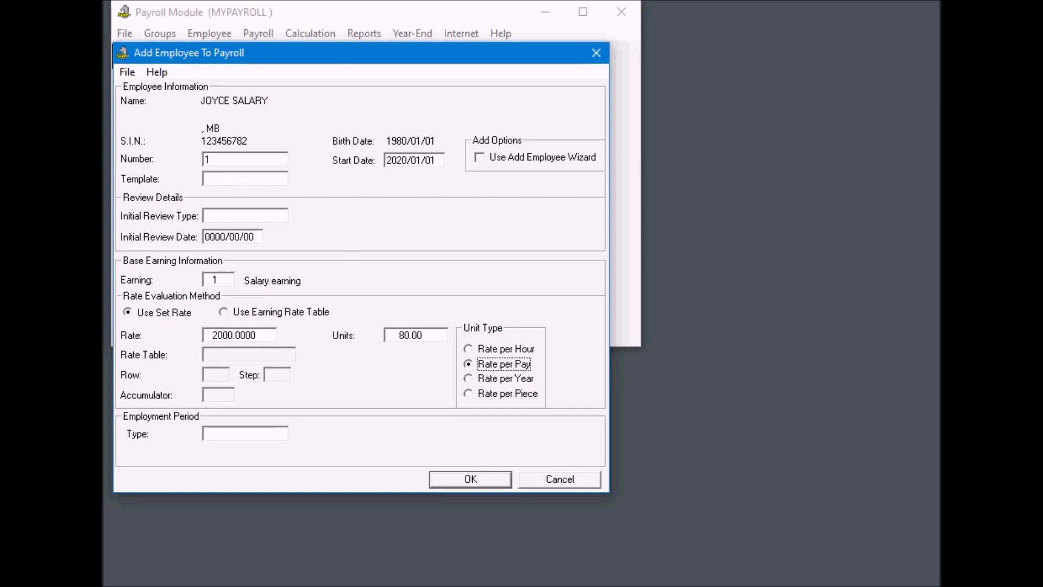
left_click(471, 479)
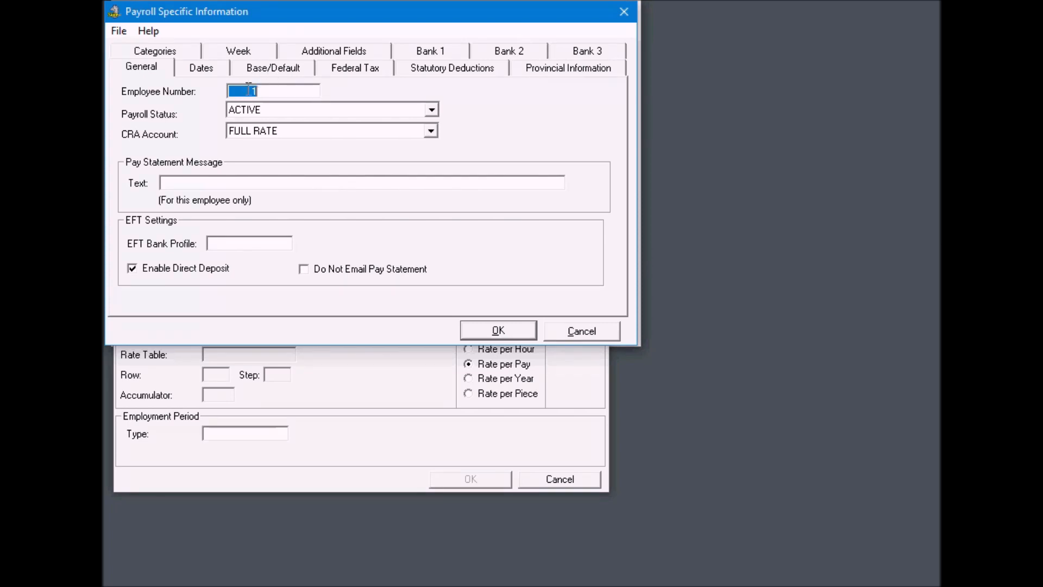
Review the employee's dates, base earning, federal tax, statutory deductions, provincial and first bank account settings, and accept the payroll-specific information
left_click(204, 68)
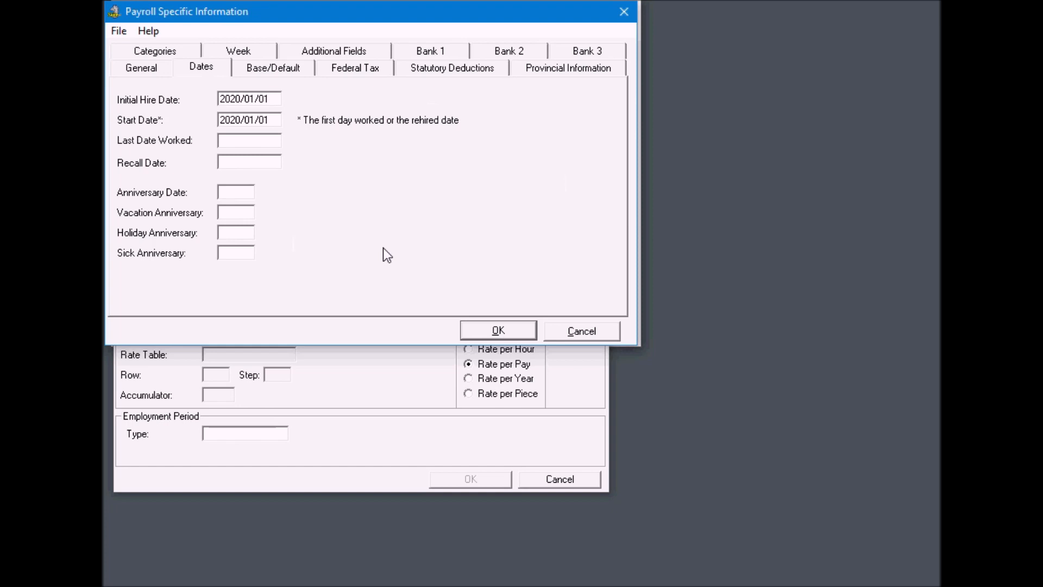
left_click(285, 71)
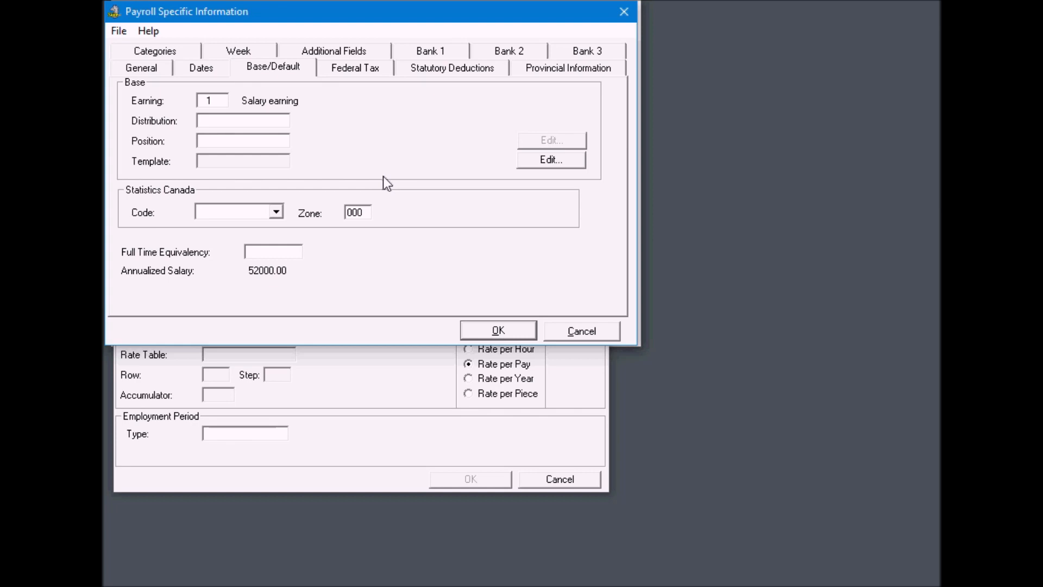
left_click(352, 73)
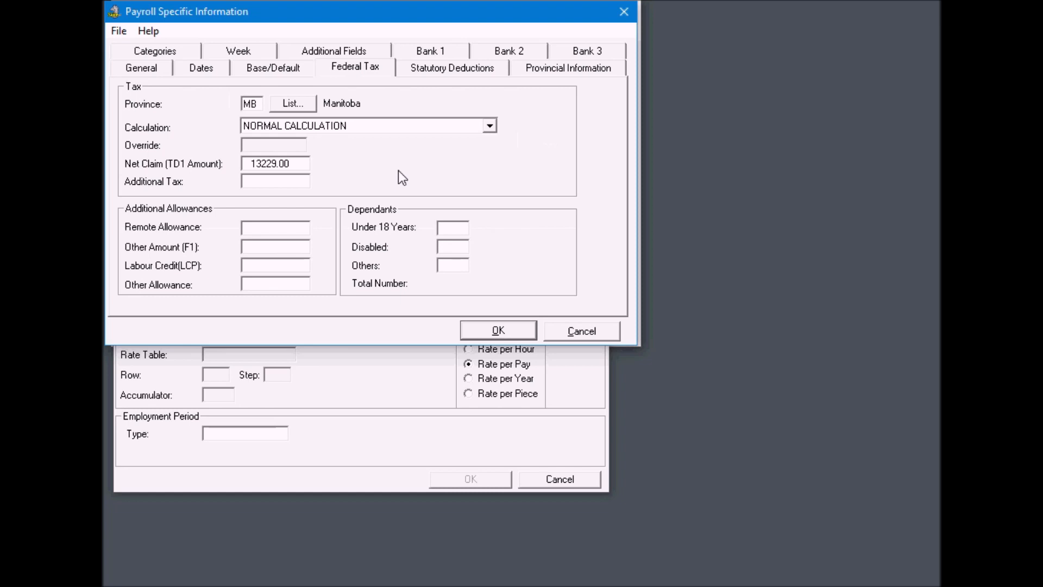
left_click(430, 70)
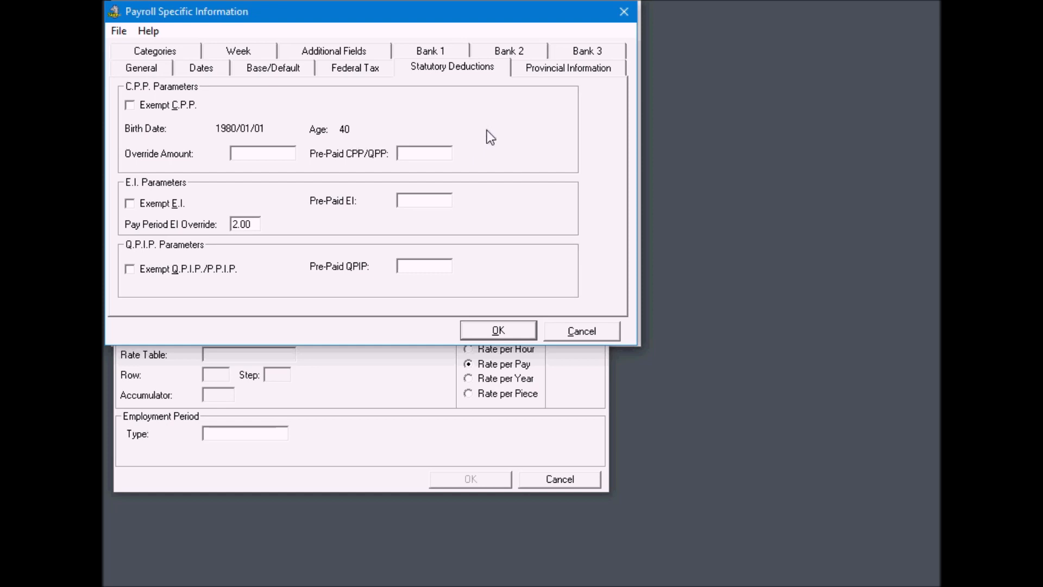
left_click(548, 69)
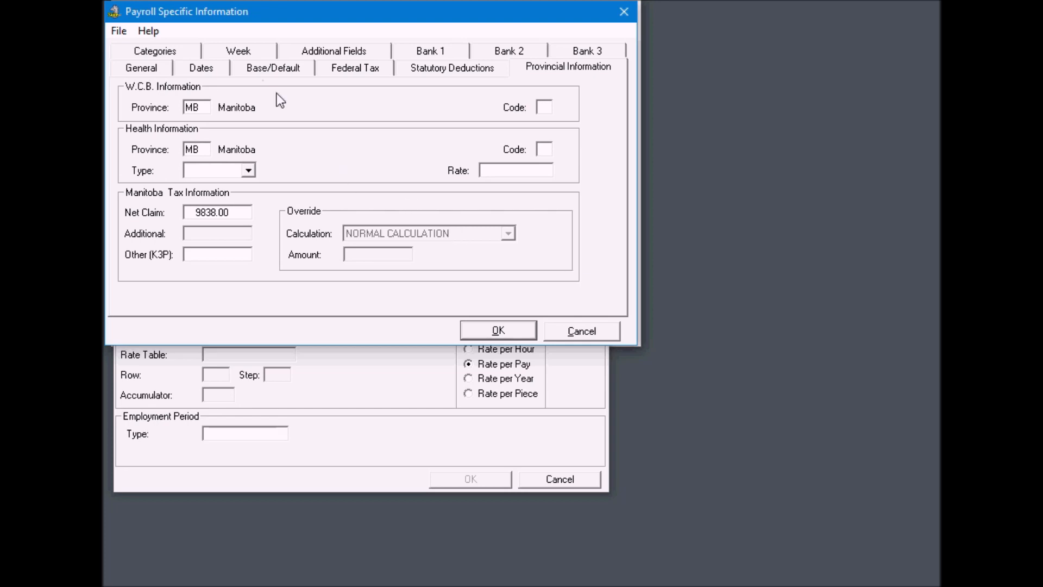
left_click(426, 51)
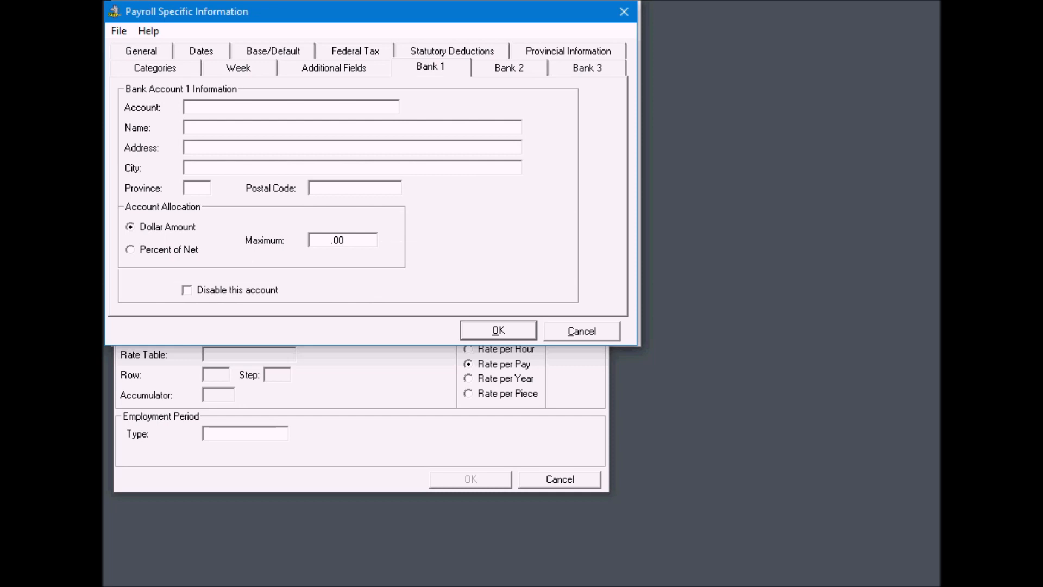
left_click(508, 330)
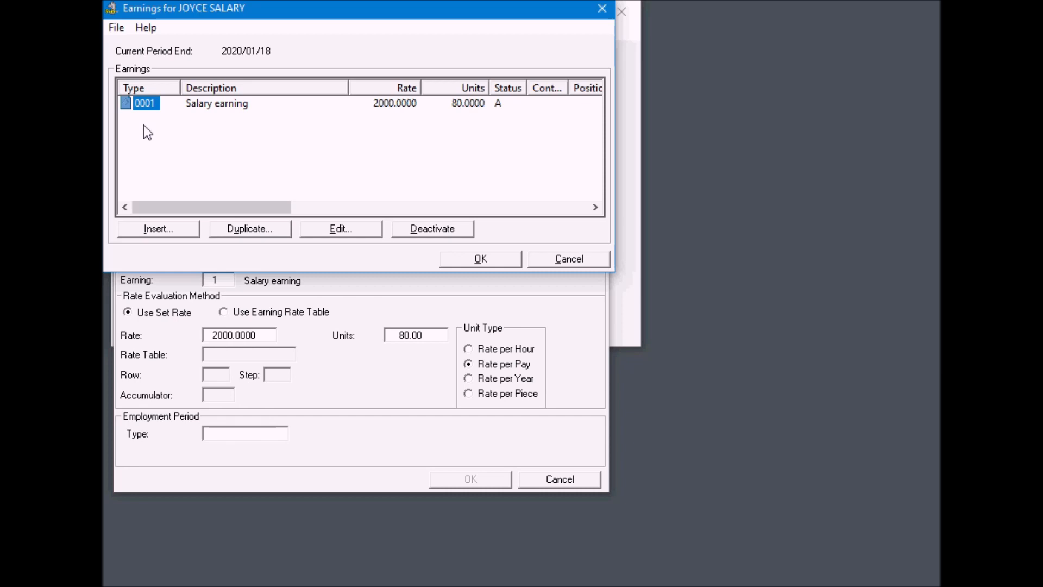
Add the Vacation earning to the employee without a preset rate or units, and confirm the employee's earnings
left_click(159, 229)
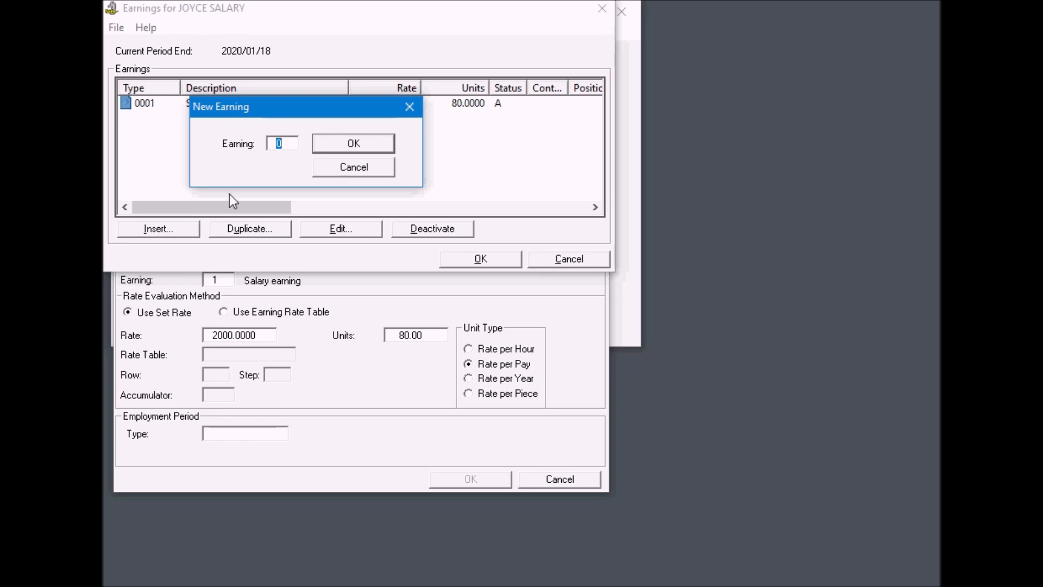
key("F2")
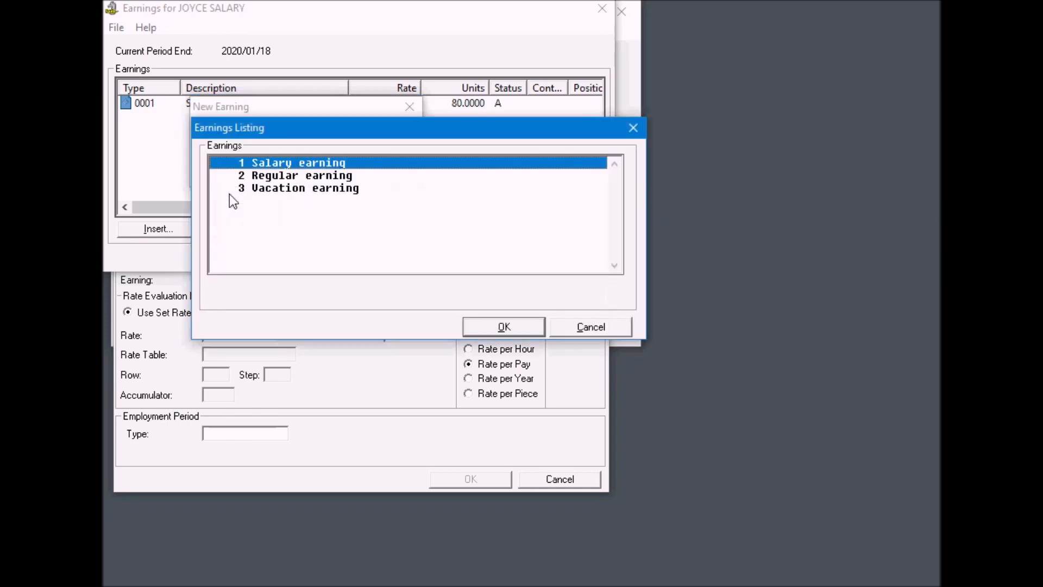
left_click(302, 188)
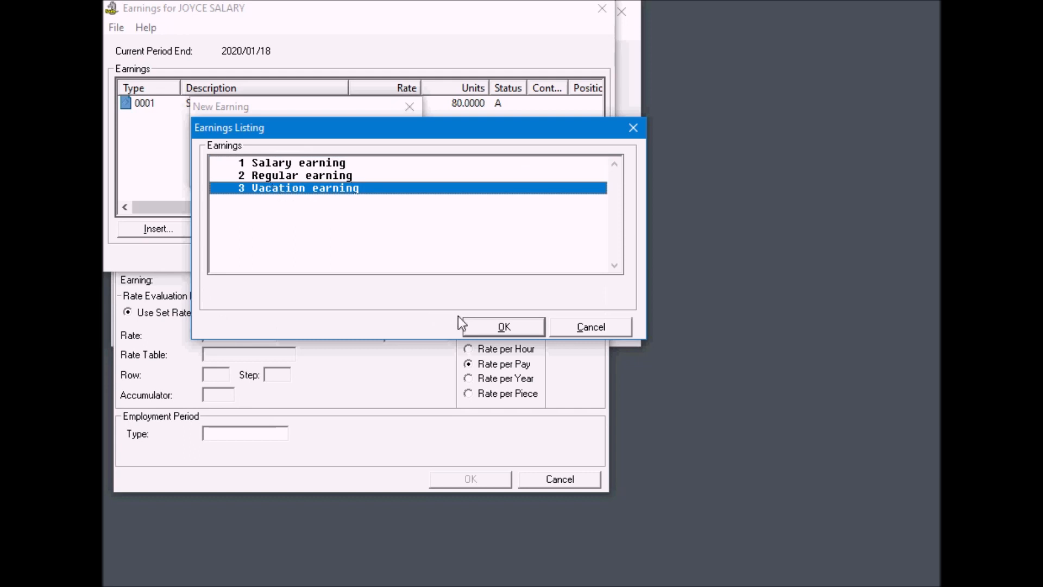
left_click(504, 327)
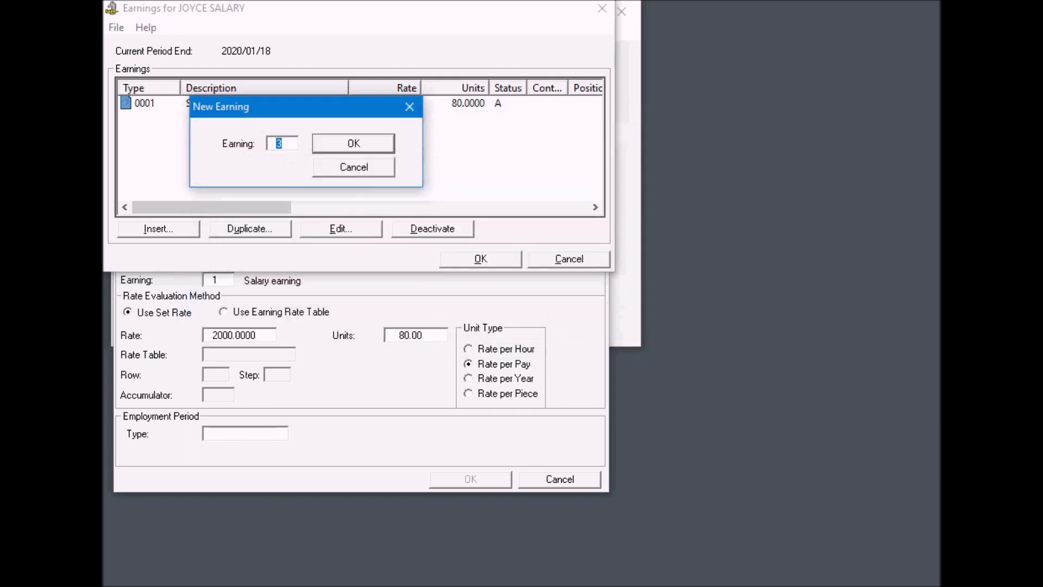
left_click(351, 145)
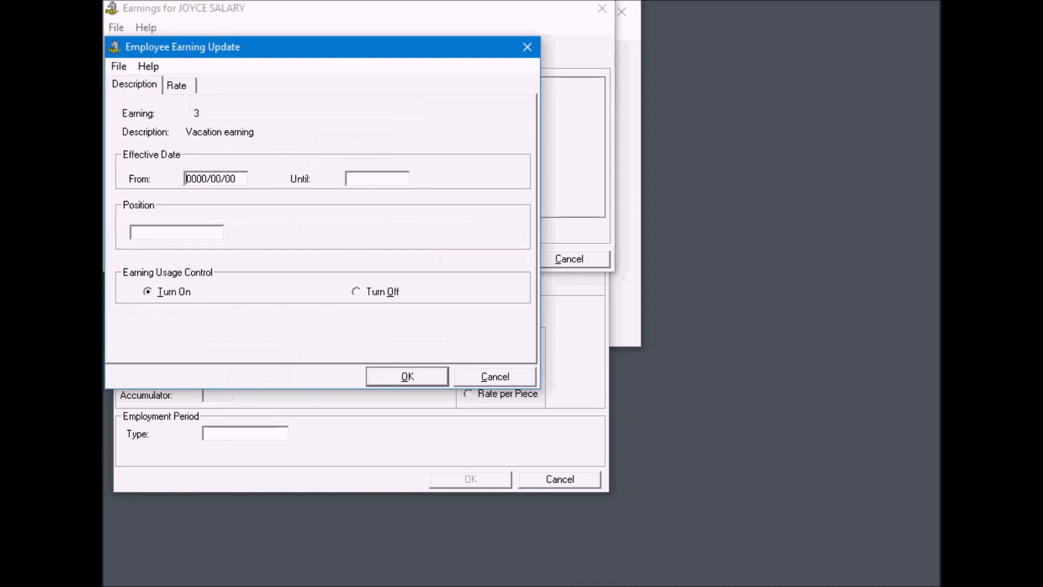
left_click(176, 86)
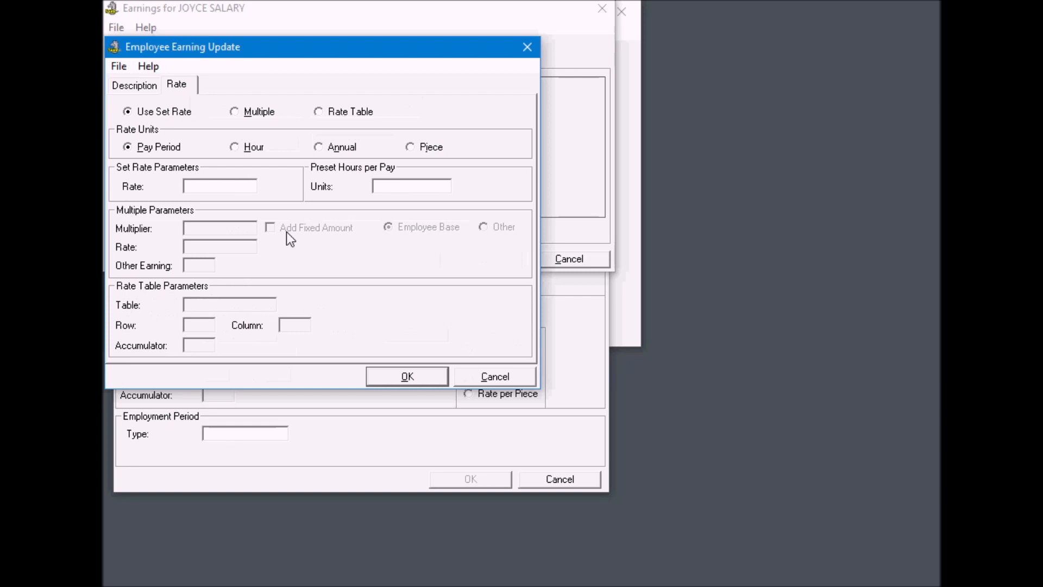
left_click(403, 375)
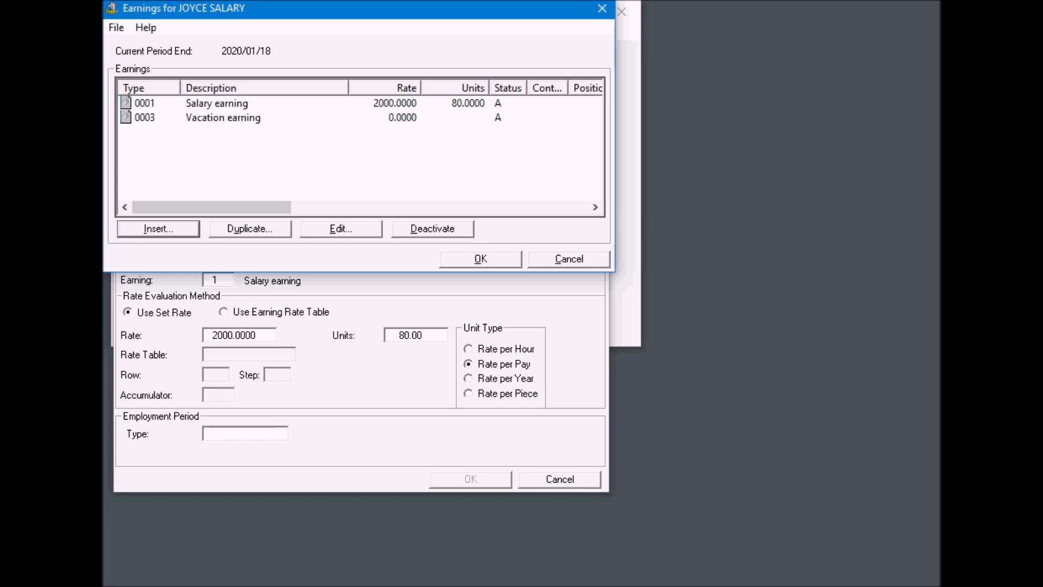
left_click(479, 260)
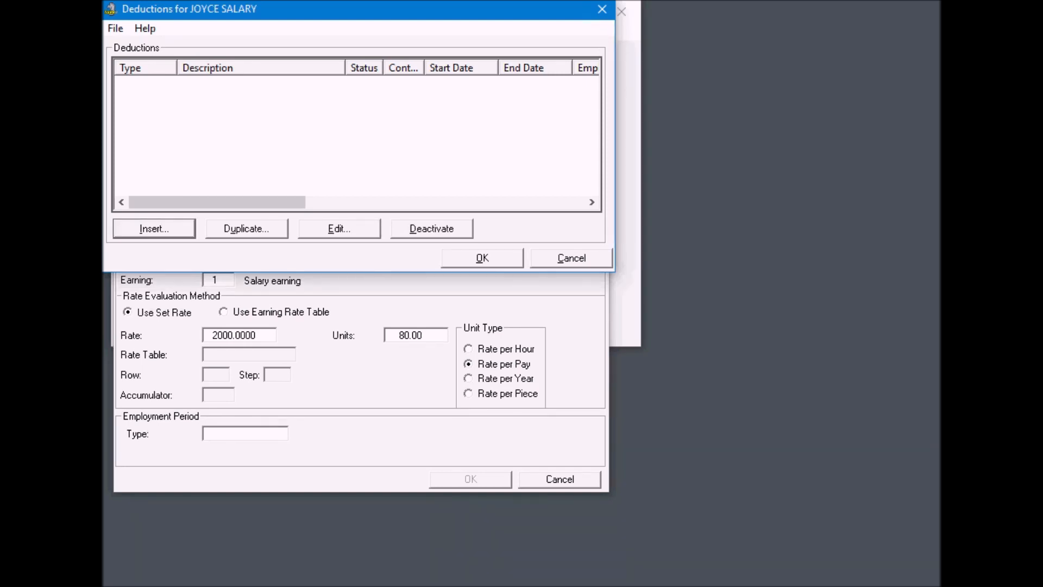
Add deduction 1, the RRSP deduction, to the employee, check its calculation rates and confirm the deductions
left_click(166, 233)
type("1")
left_click(364, 126)
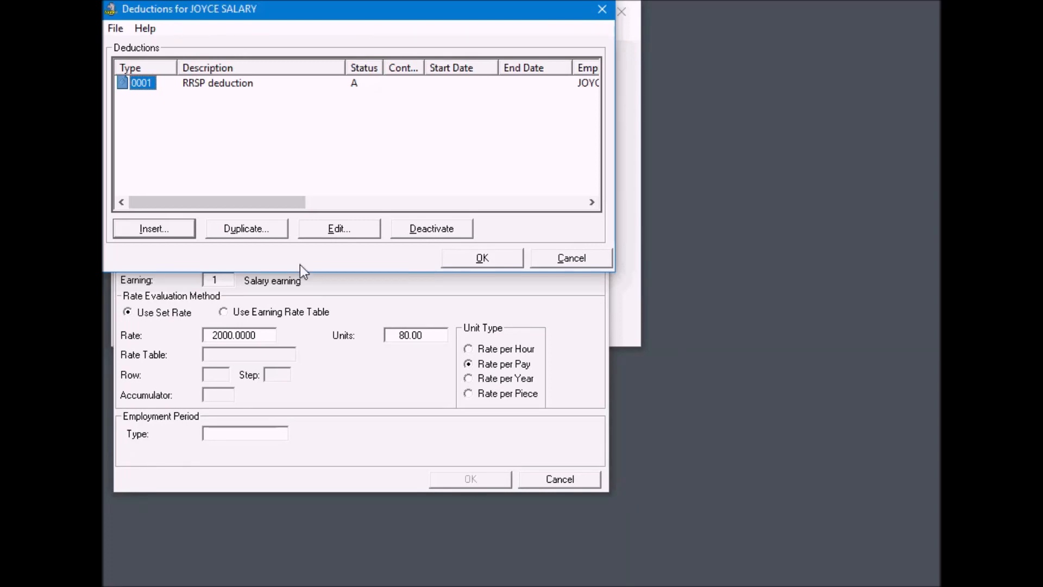
left_click(350, 227)
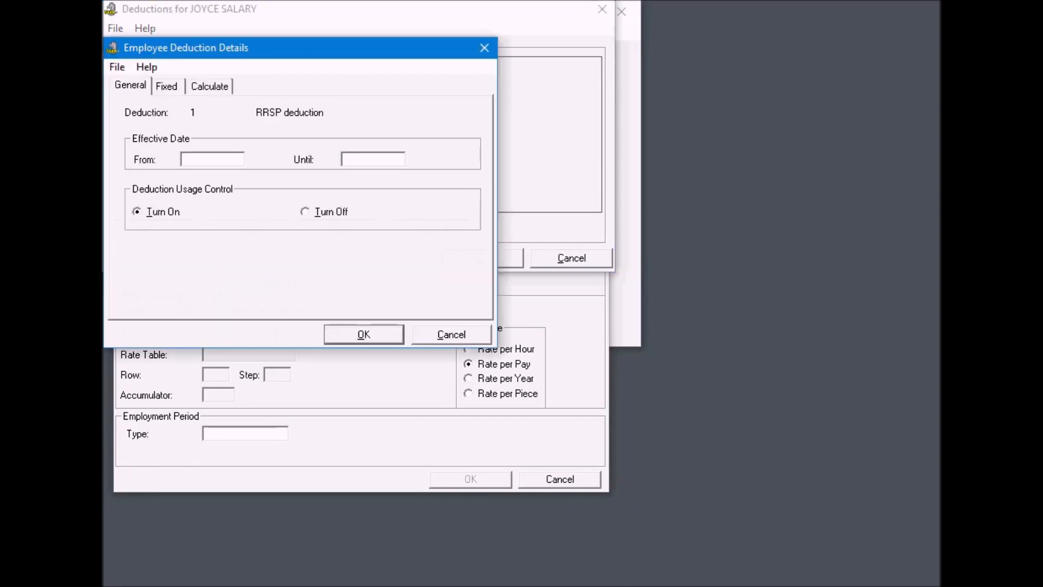
left_click(214, 86)
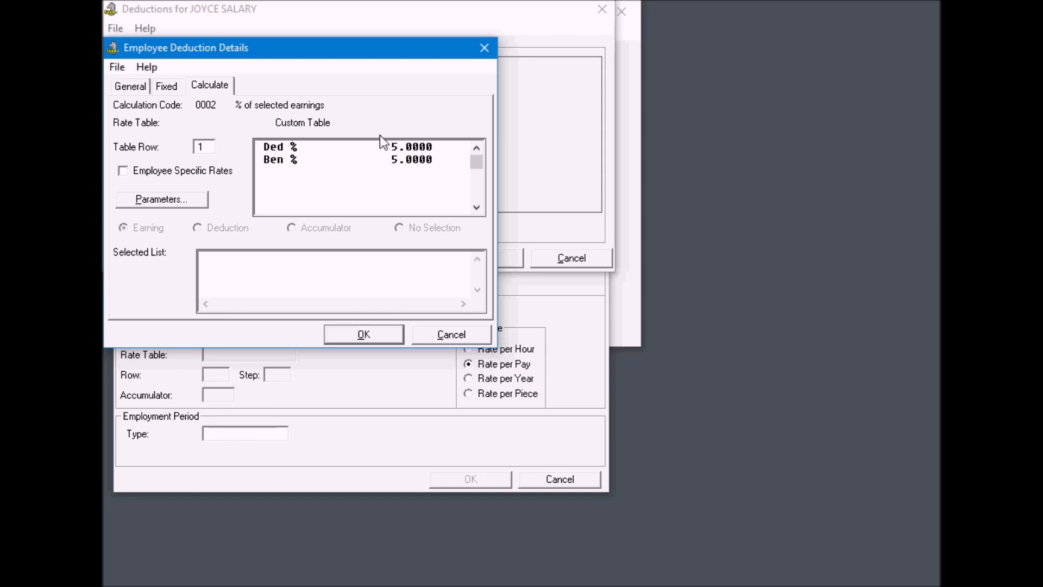
left_click(373, 335)
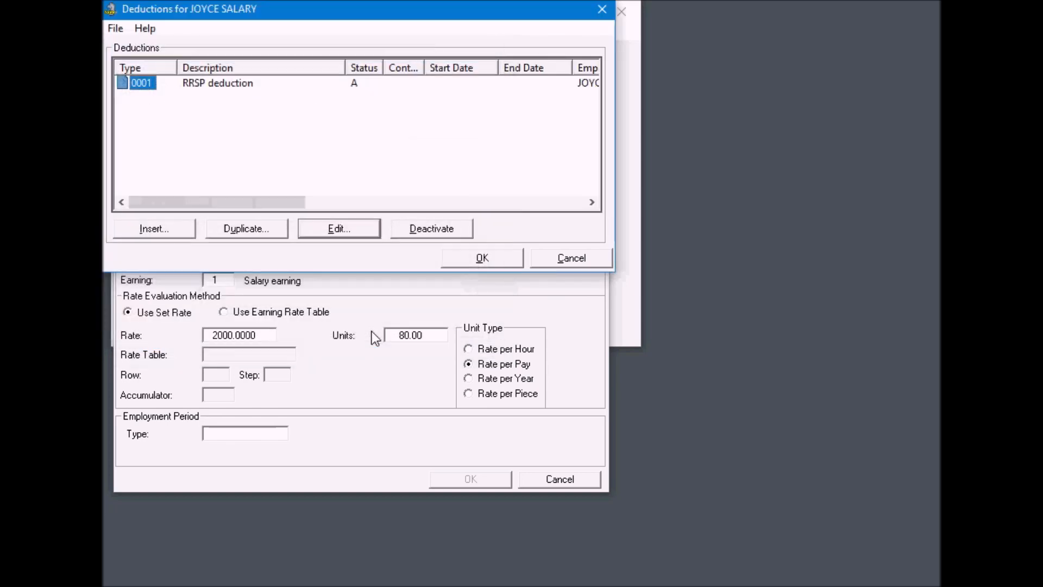
left_click(481, 259)
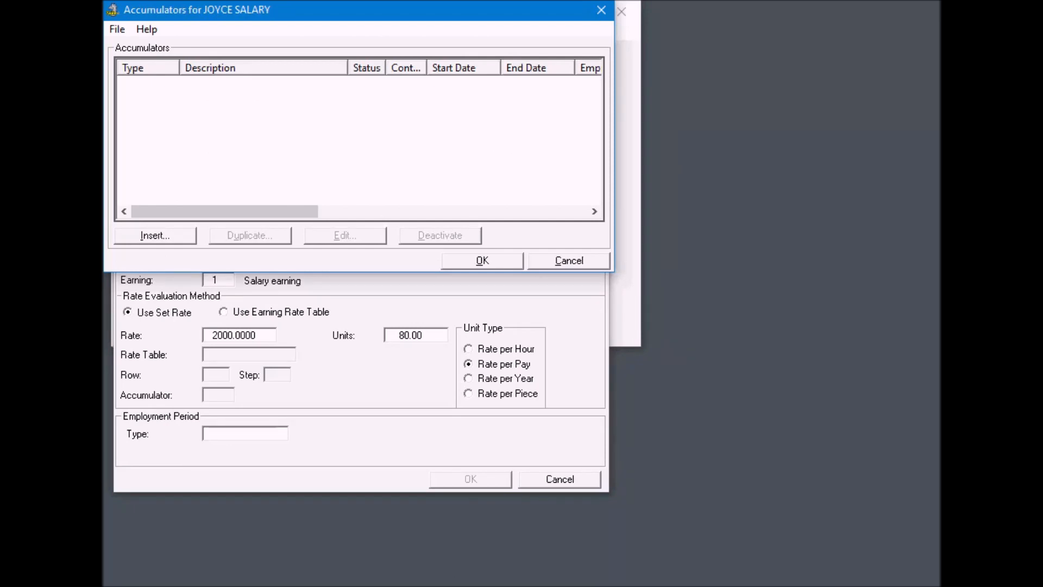
Add accumulator 1, Vacation, to the employee, check its calculation rate and confirm the accumulators
left_click(150, 236)
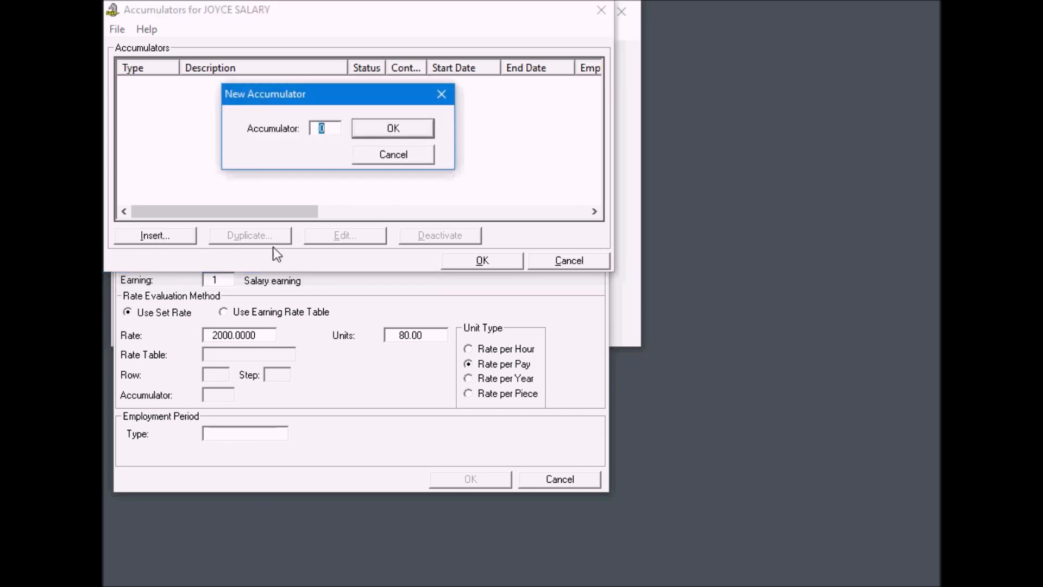
type("1")
left_click(398, 133)
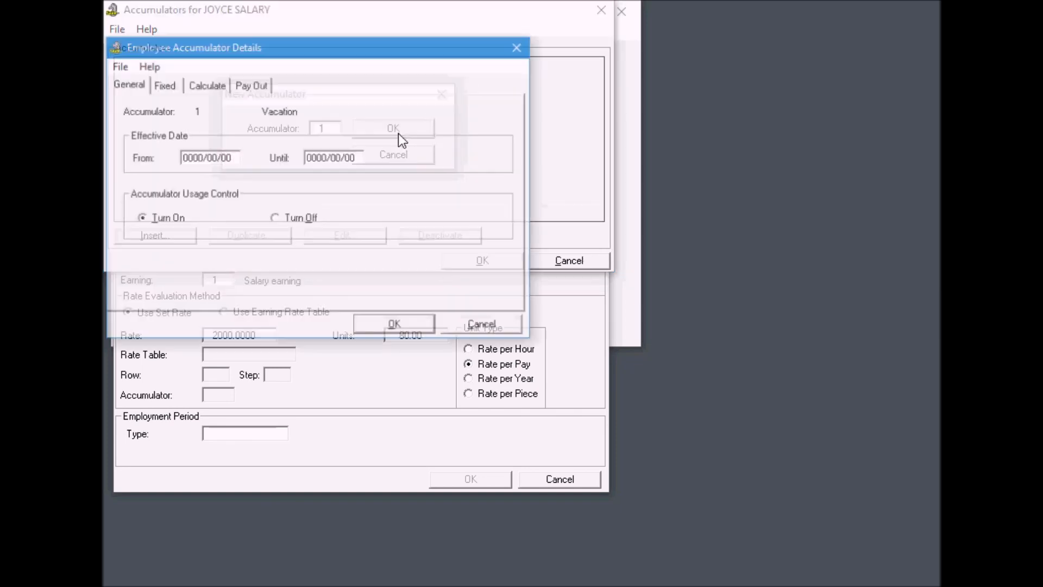
left_click(207, 85)
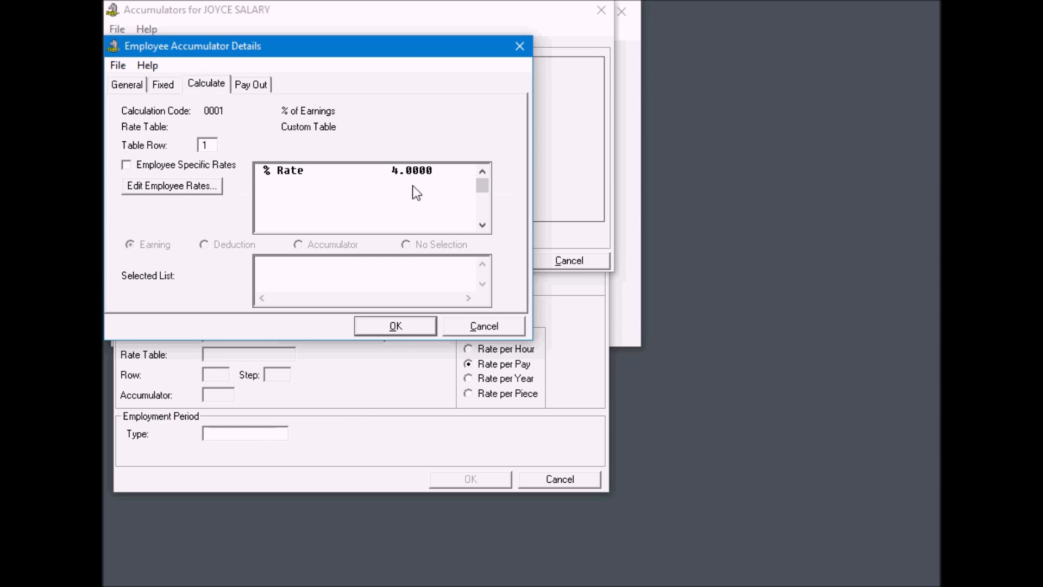
left_click(402, 322)
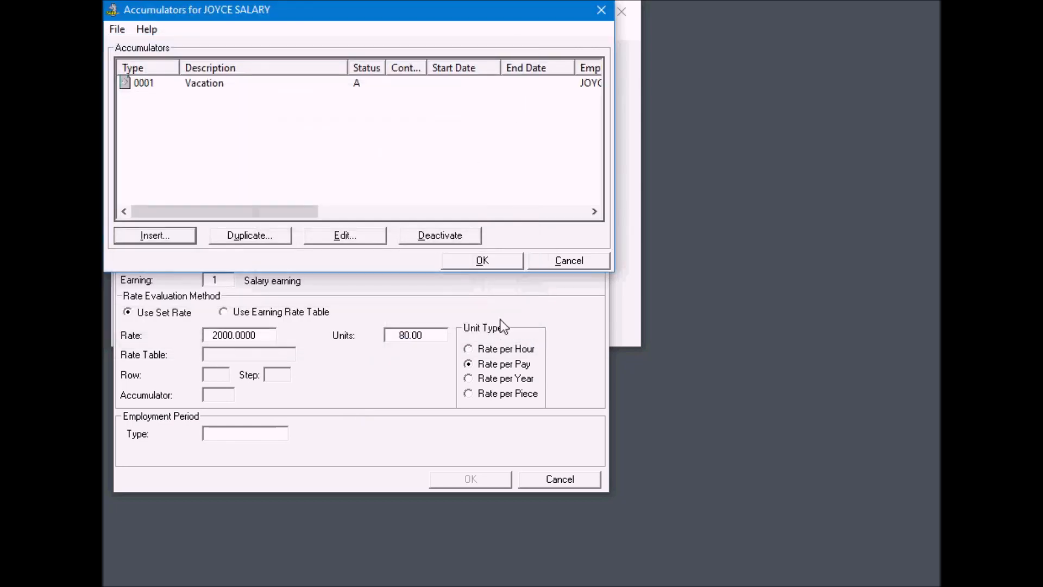
left_click(481, 261)
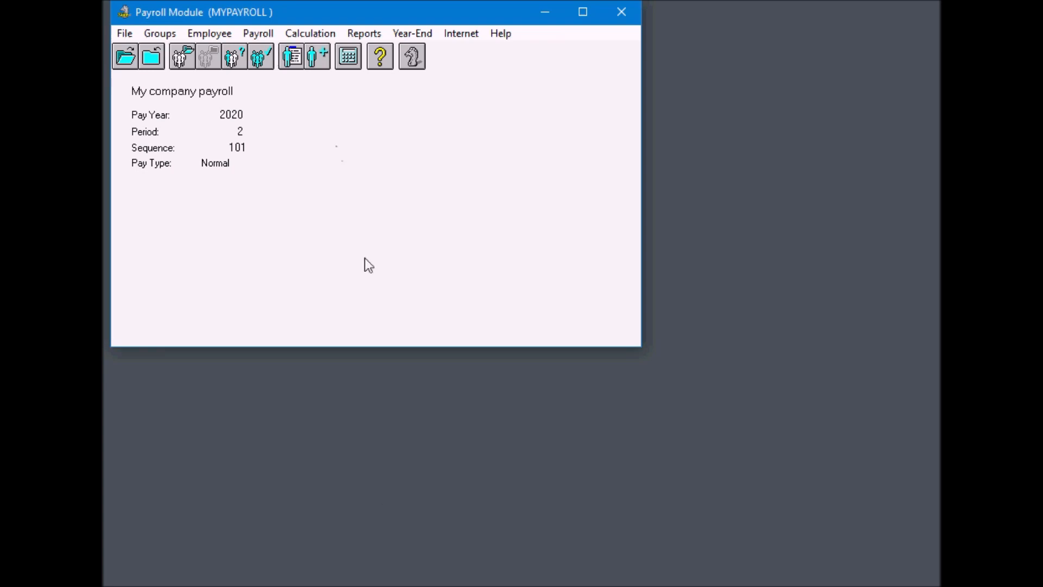
Start adding a second, hourly employee to the registry by entering the employee's name
left_click(217, 33)
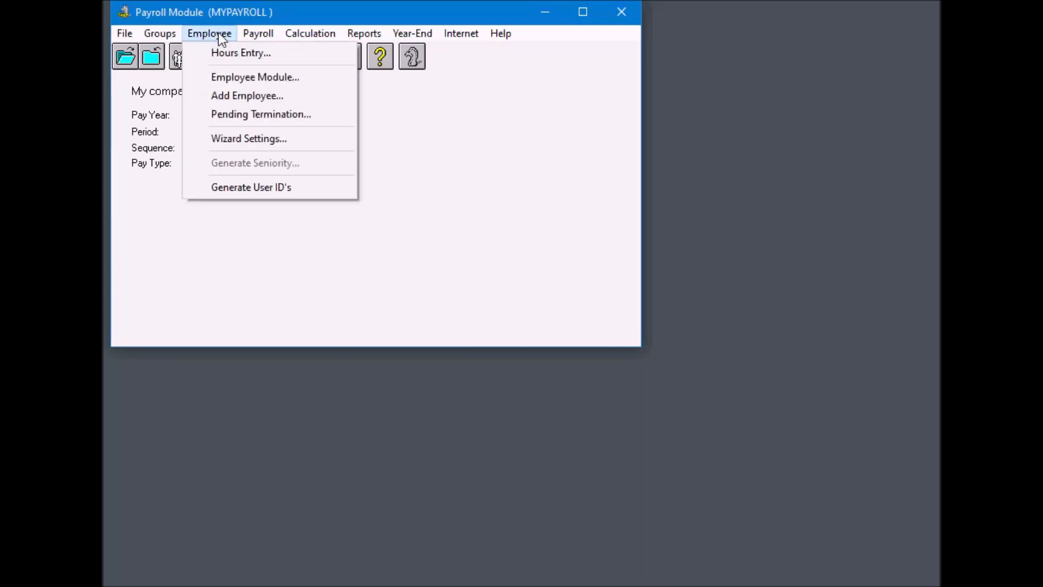
left_click(251, 96)
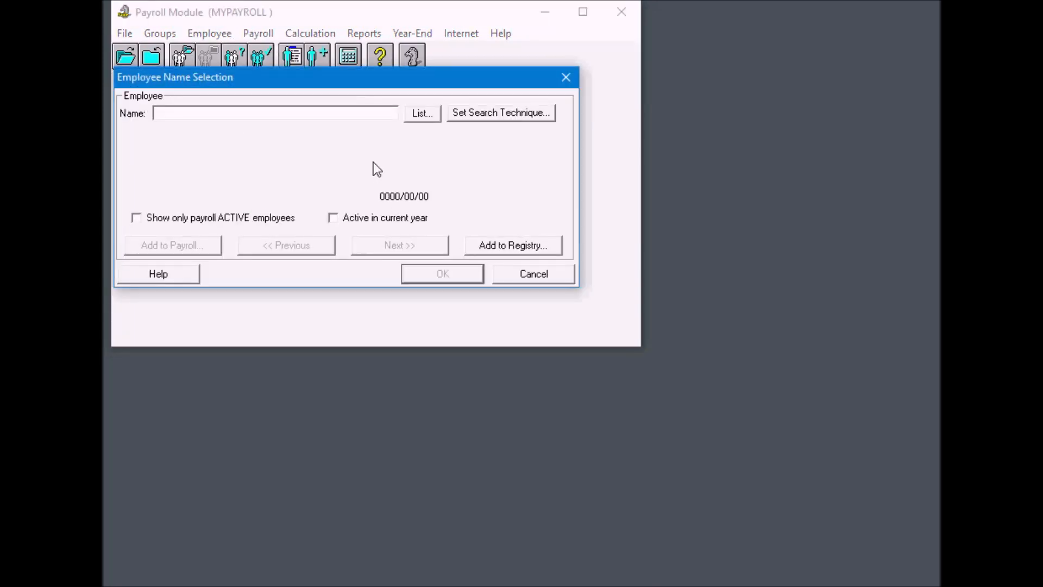
type("John Hourly")
left_click(513, 246)
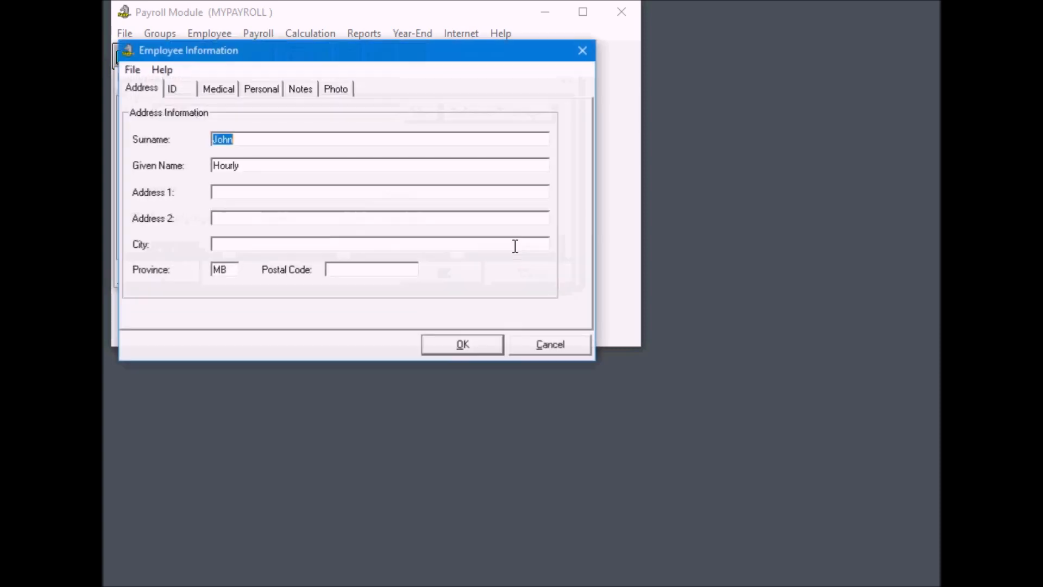
Enter the employee's social insurance number, badge 2 and initial hire date 2020/01/01
left_click(175, 89)
double_click(205, 139)
type("123456782")
key("Tab")
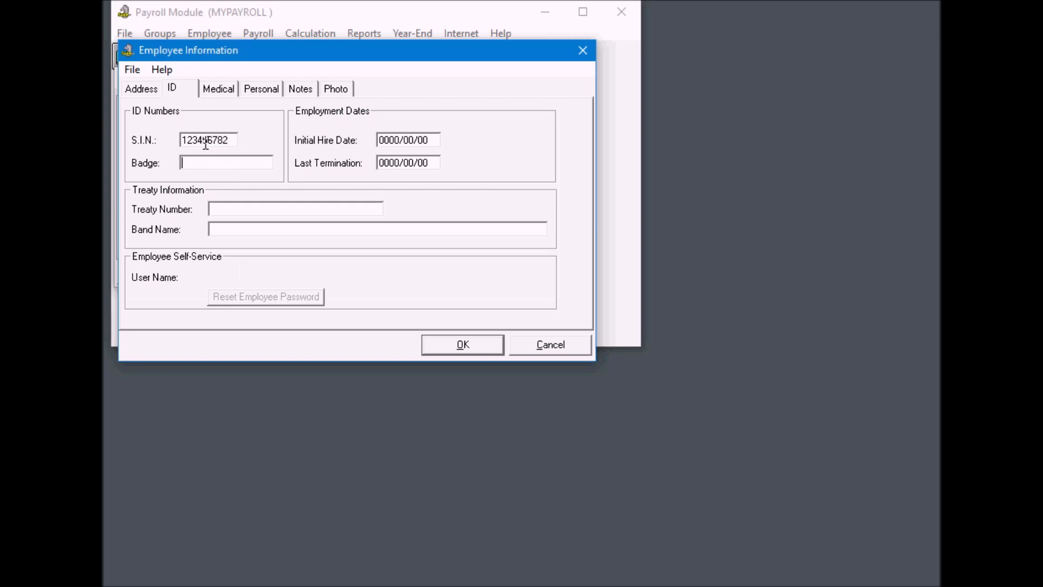
type("2")
key("Tab")
type("20200101")
Enter the employee's birth date in the personal information and accept the registry record
left_click(264, 90)
left_click(270, 138)
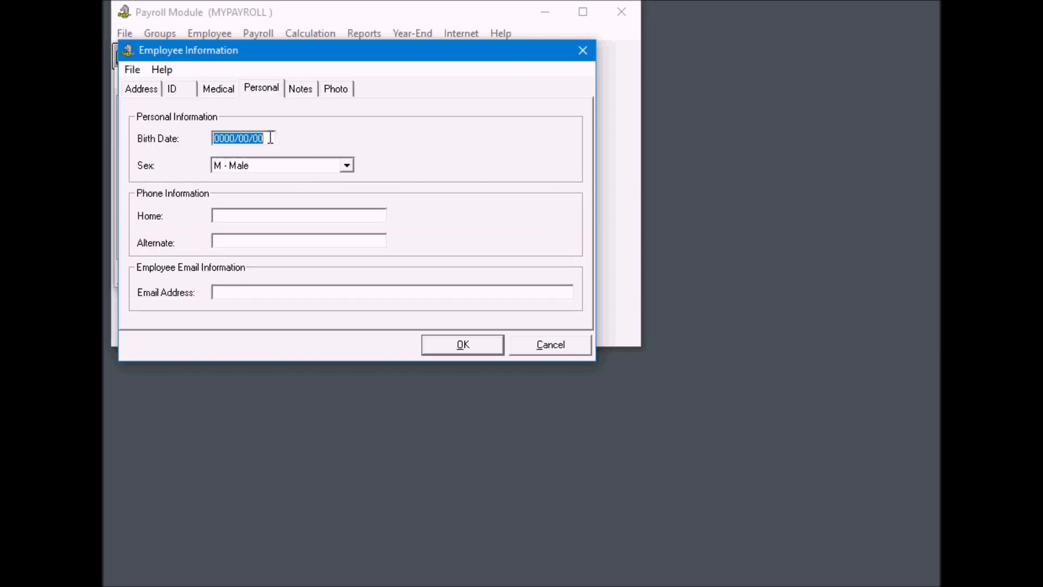
type("1980/01/01")
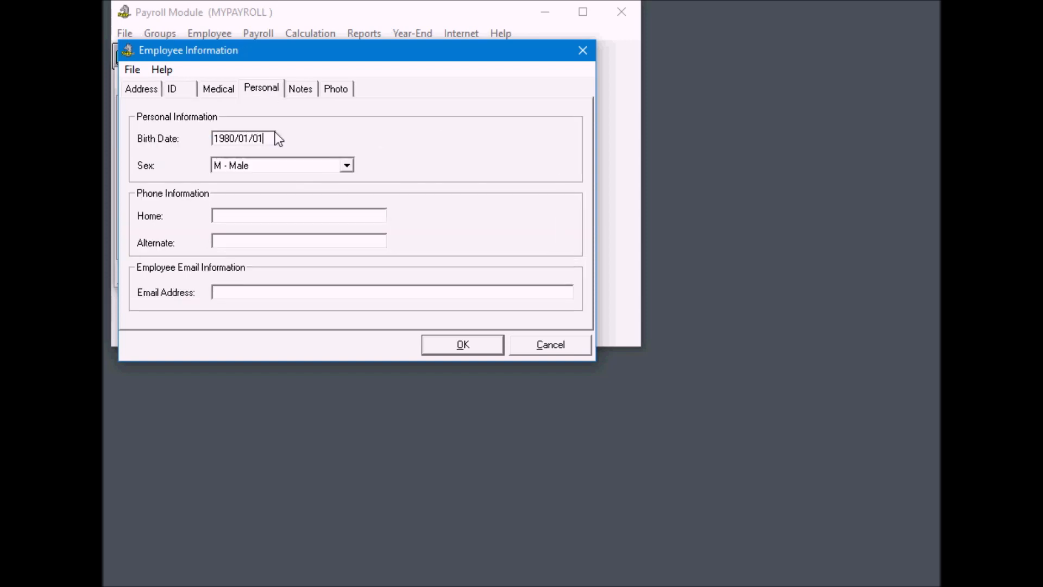
left_click(462, 345)
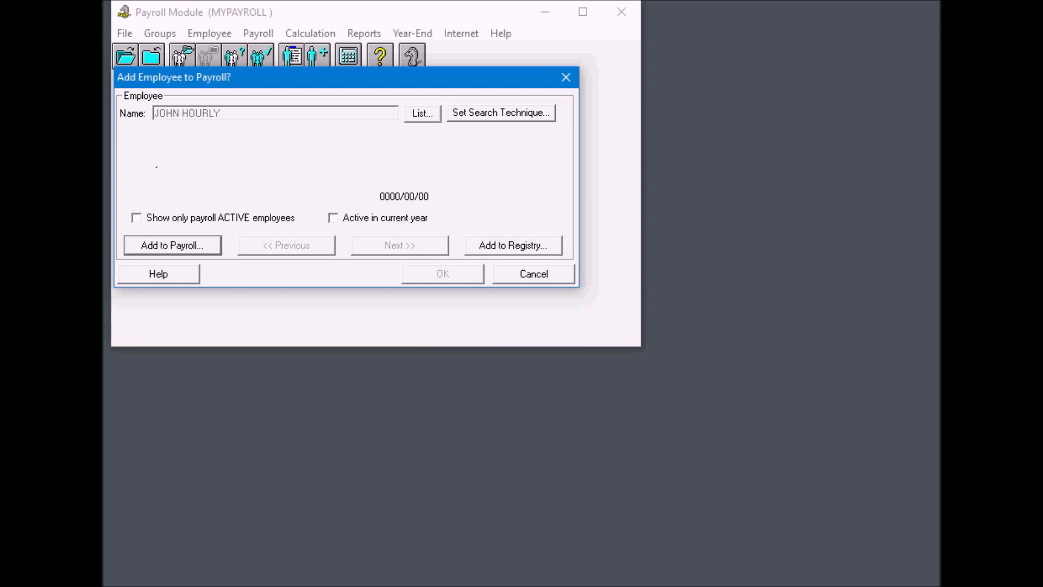
Add the employee to the payroll as employee number 2 with earning 2, Regular earning, as the base earning
left_click(178, 248)
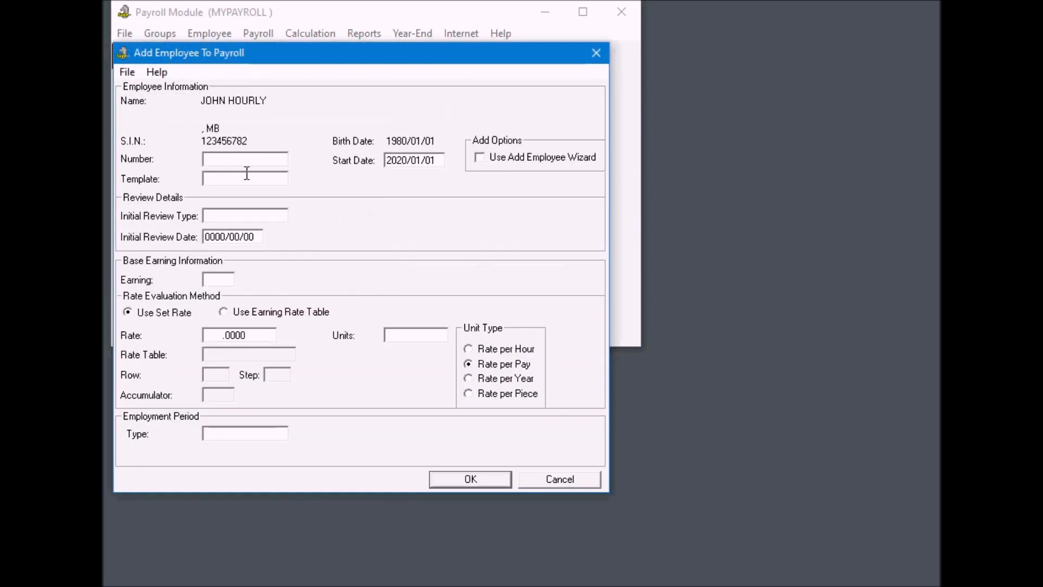
type("2")
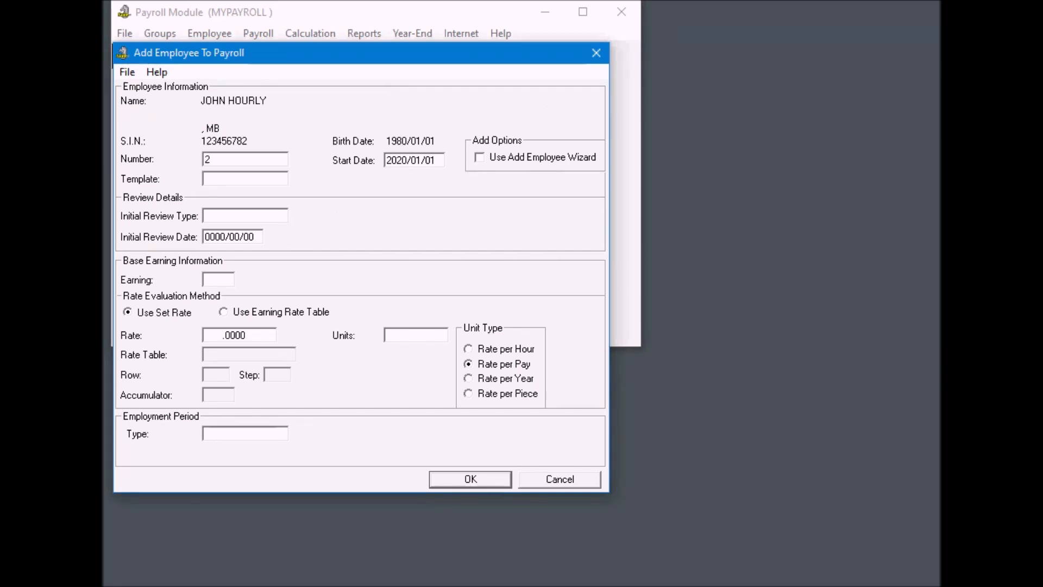
left_click(223, 279)
double_click(223, 278)
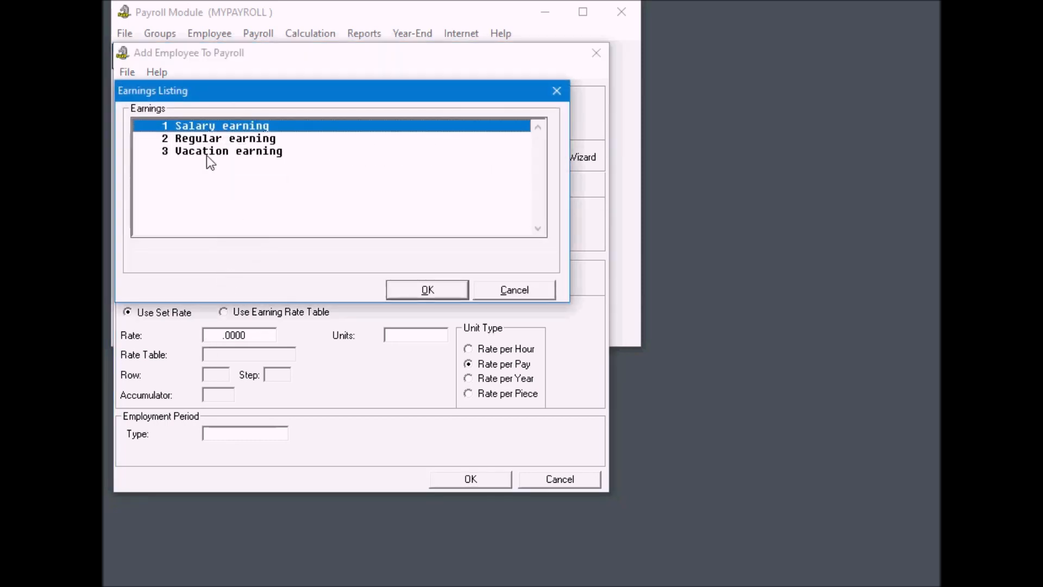
left_click(194, 139)
left_click(412, 290)
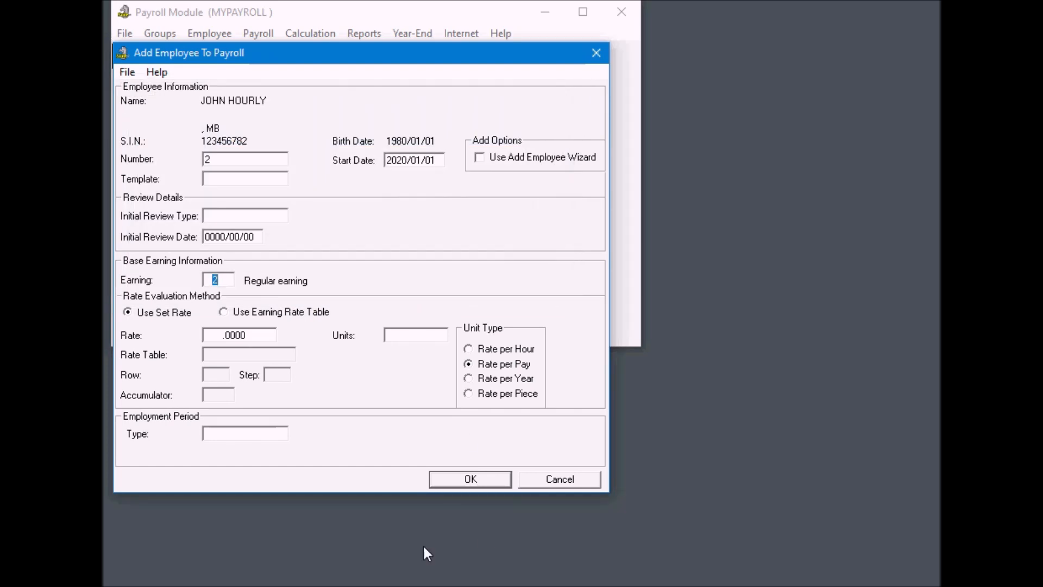
Set the base earning's rate to 20.0000 per hour, then check the first bank account and accept the payroll-specific information
left_click(252, 332)
key("Tab")
left_click(469, 349)
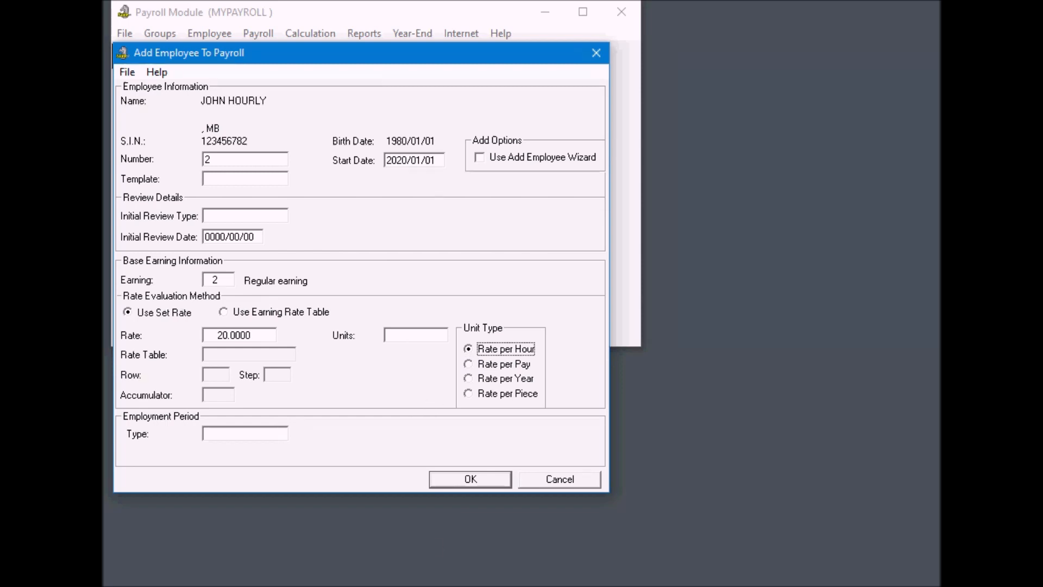
left_click(471, 479)
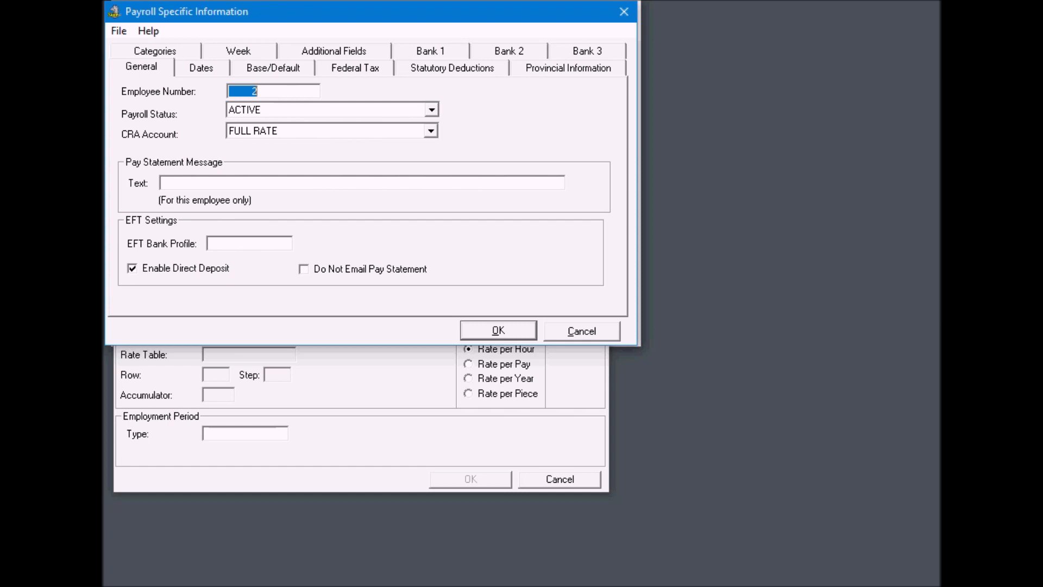
left_click(429, 53)
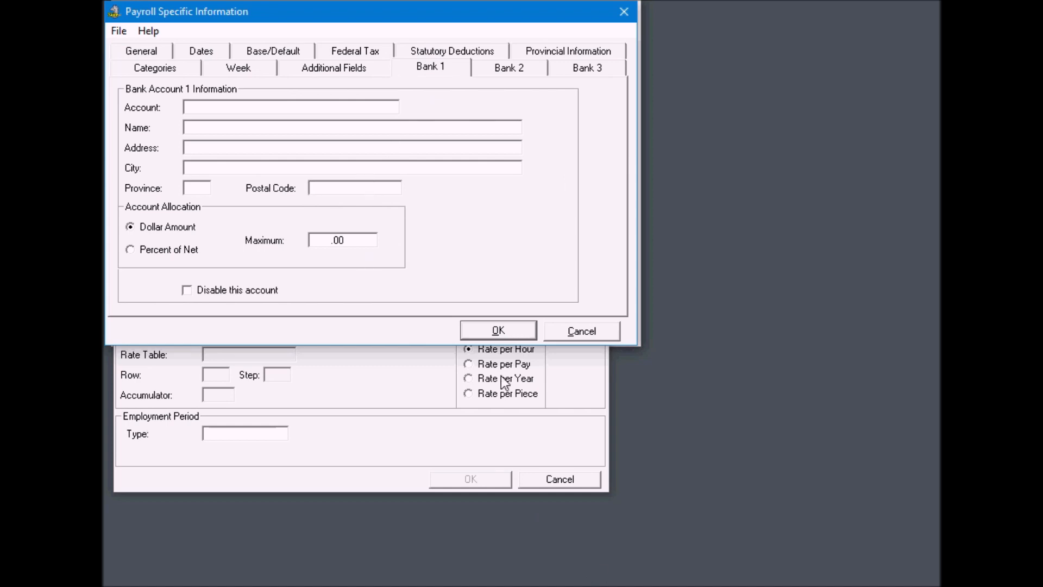
left_click(484, 328)
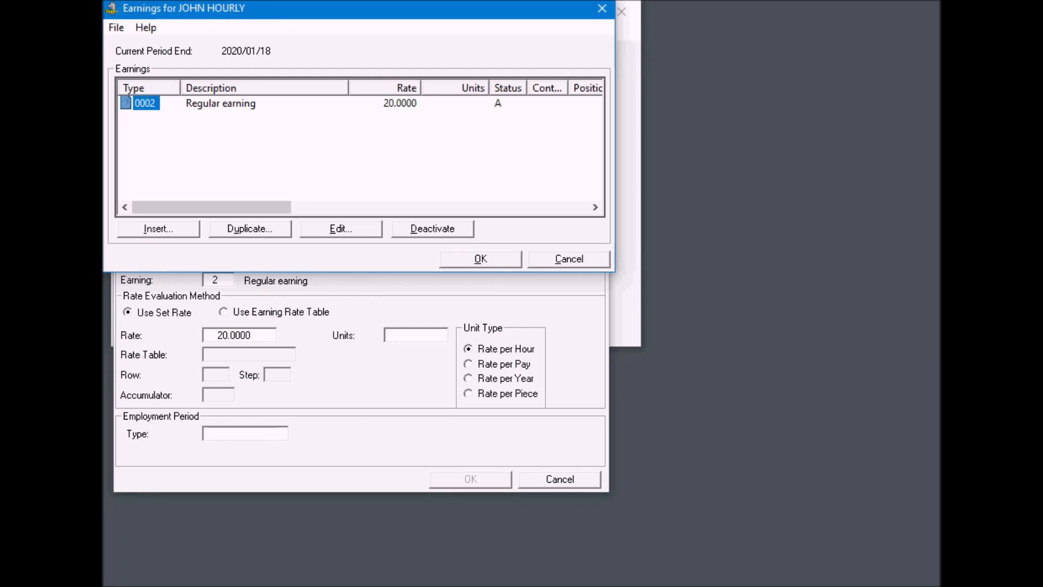
Add earning 3, Vacation earning, to the hourly employee with its default settings and confirm the earnings
left_click(162, 229)
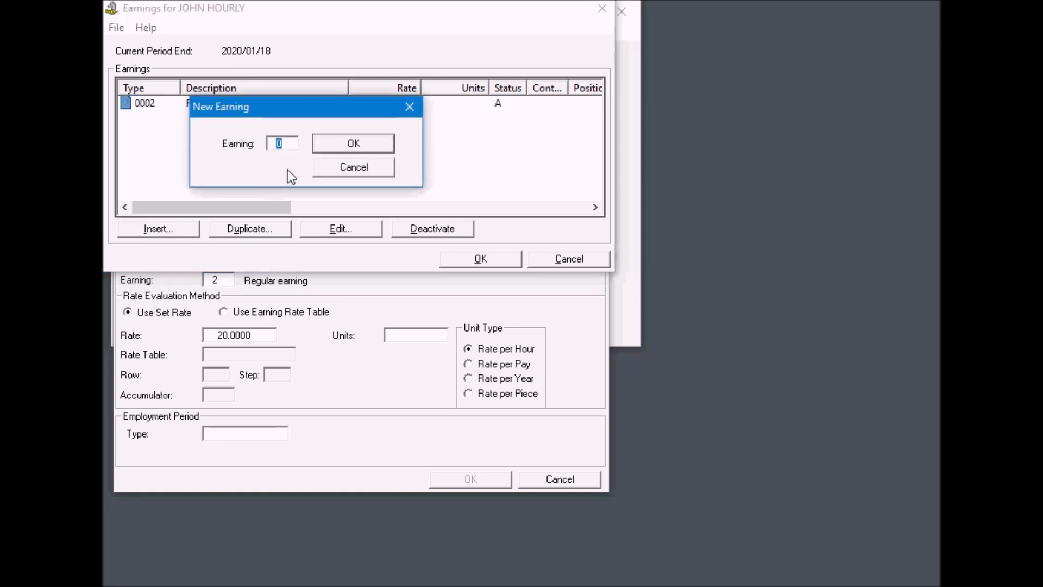
type("2")
key("BackSpace")
type("3")
left_click(376, 143)
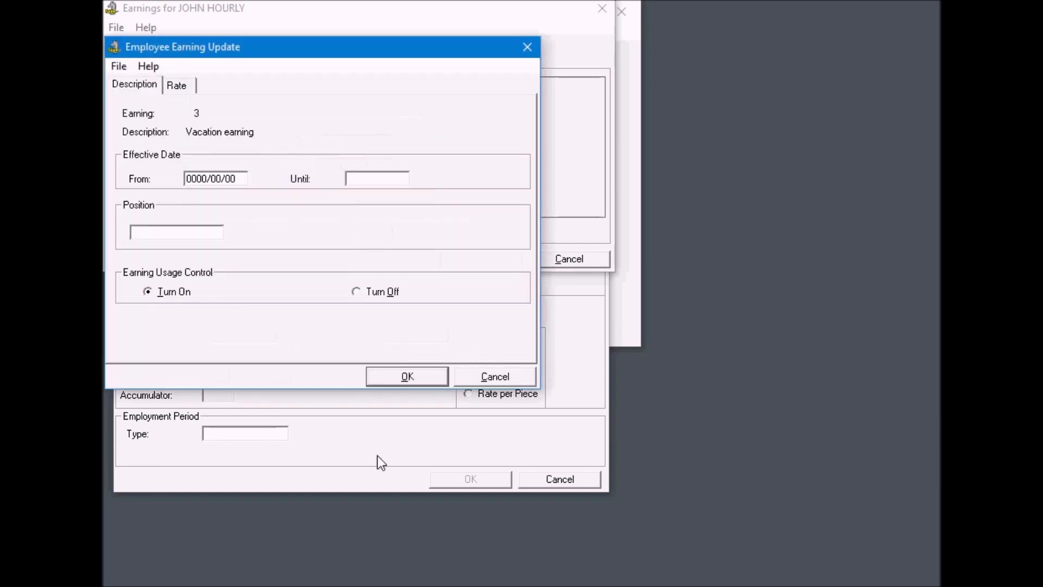
left_click(408, 377)
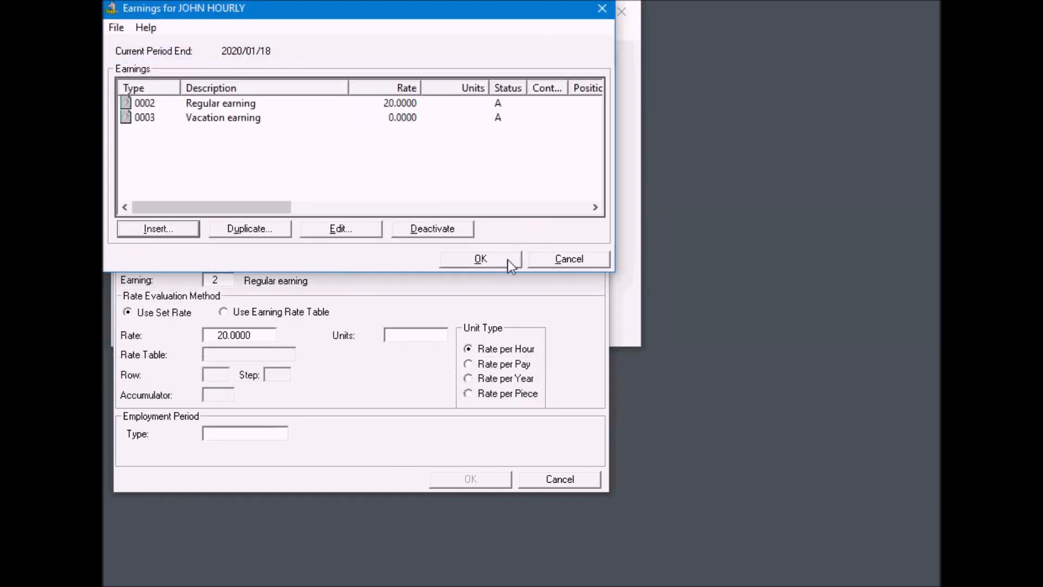
left_click(487, 264)
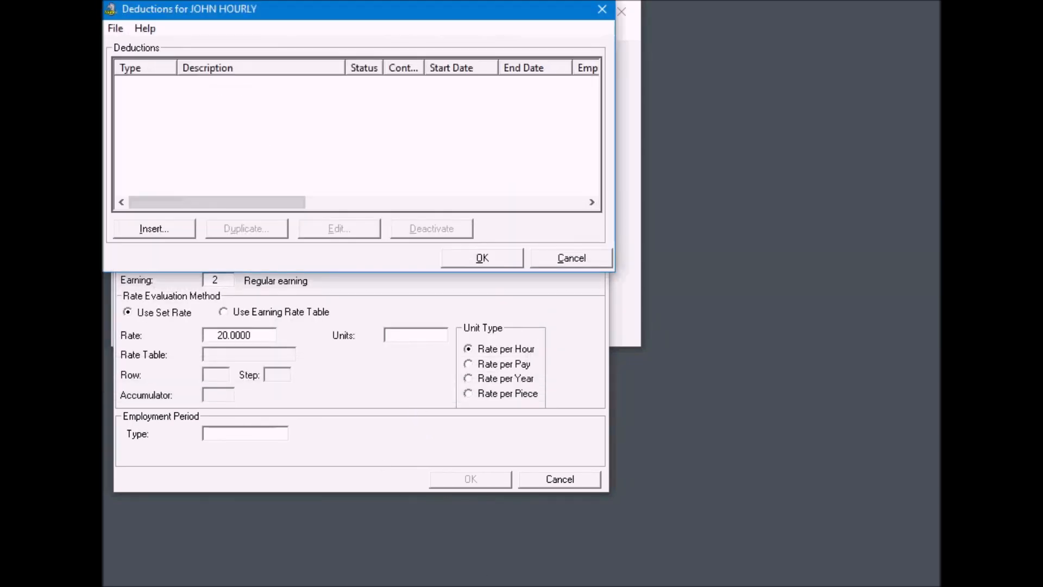
Add deduction 1, the RRSP deduction, to the hourly employee, check its calculation rates and confirm the deductions
left_click(167, 229)
type("1")
left_click(392, 126)
left_click(356, 335)
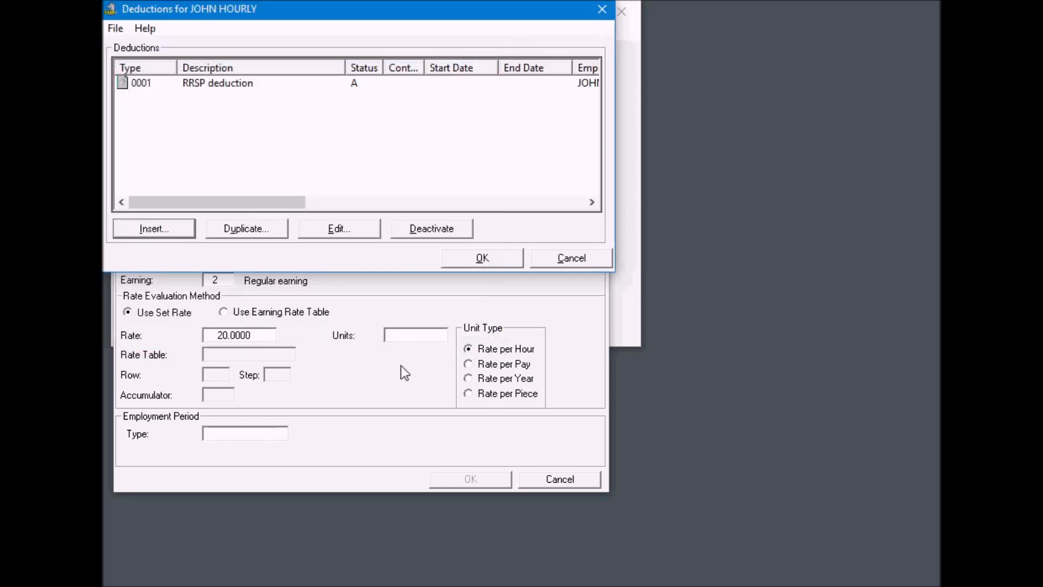
left_click(341, 229)
left_click(214, 87)
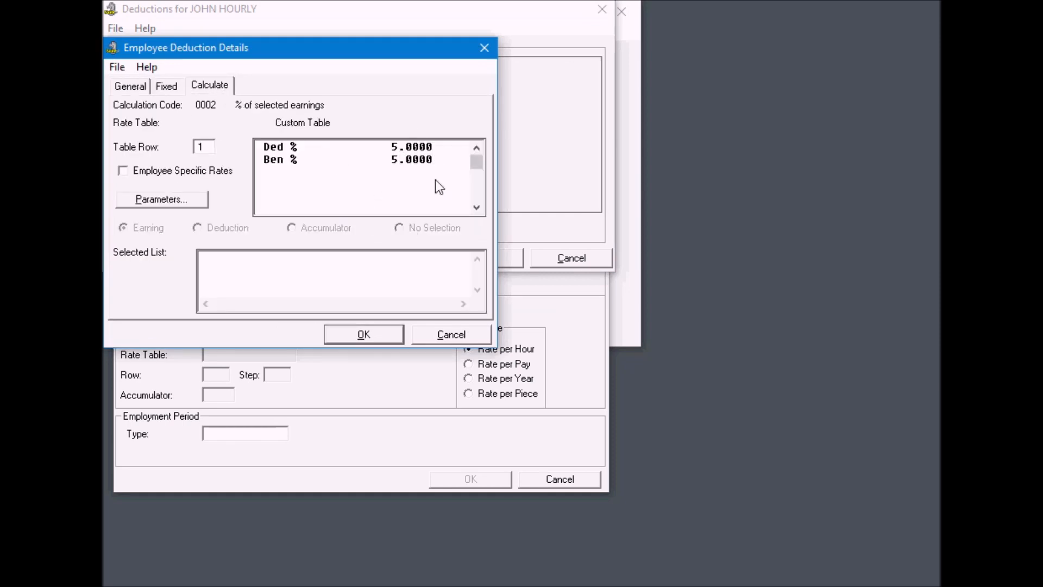
left_click(361, 334)
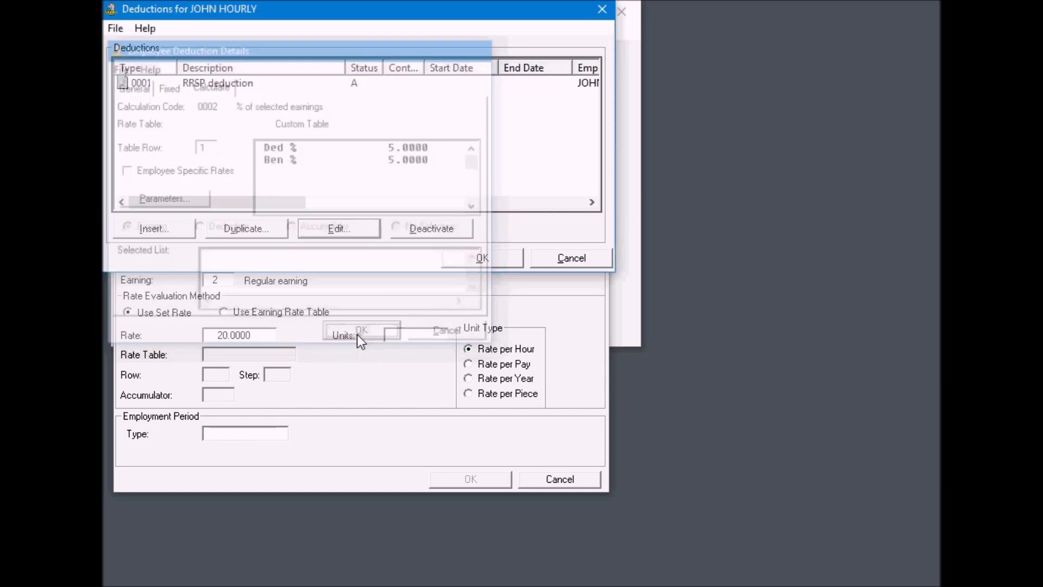
left_click(481, 260)
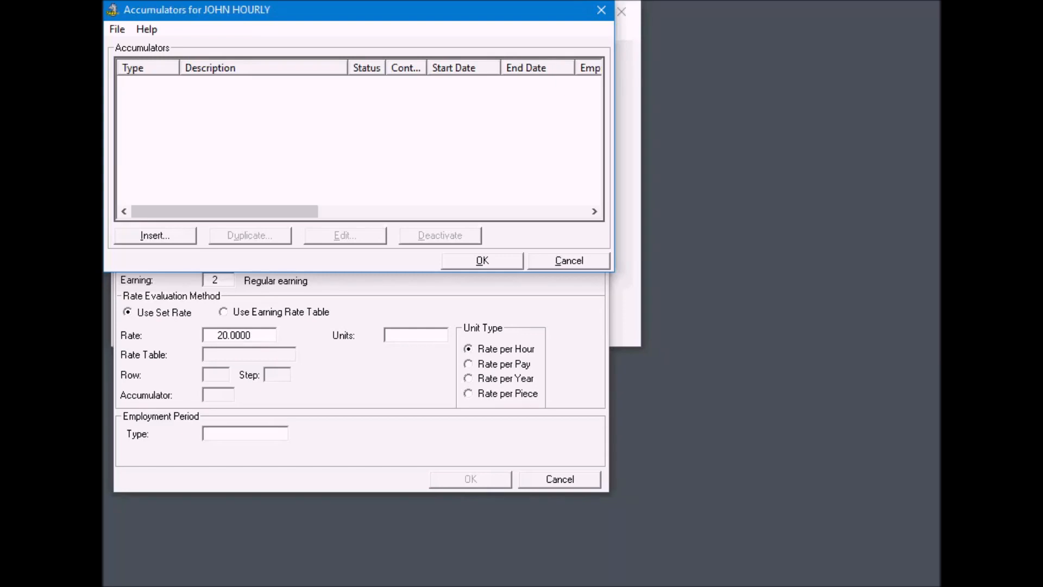
Add accumulator 1, Vacation, to the hourly employee, check its calculation rate and confirm the accumulators
left_click(169, 239)
type("1")
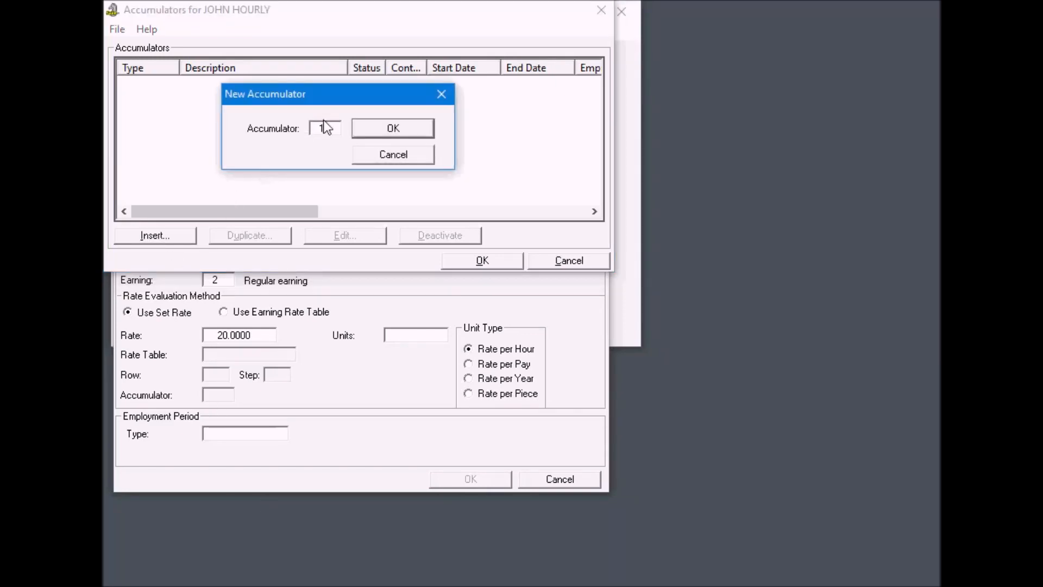
left_click(383, 128)
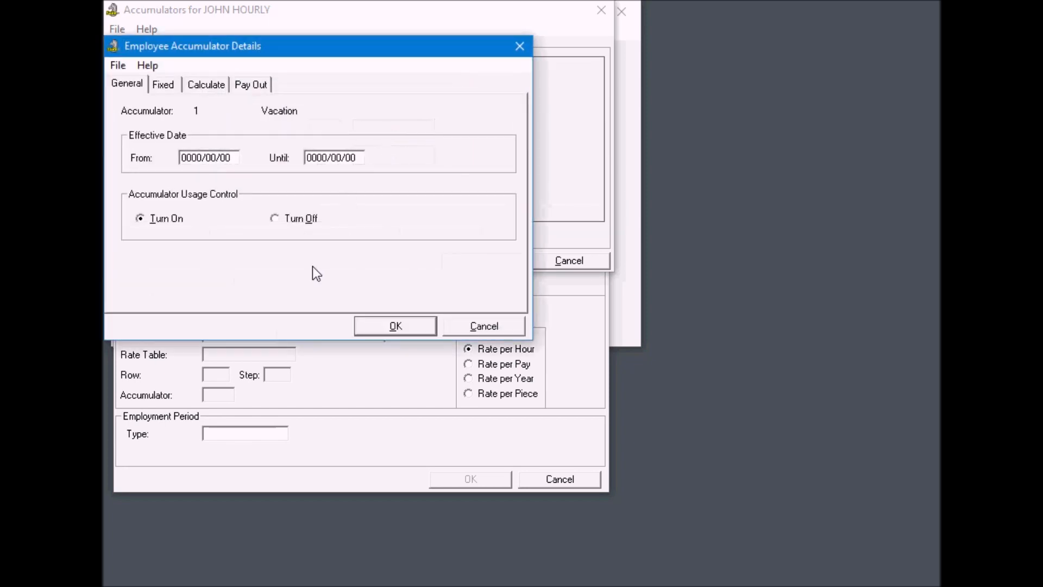
left_click(207, 86)
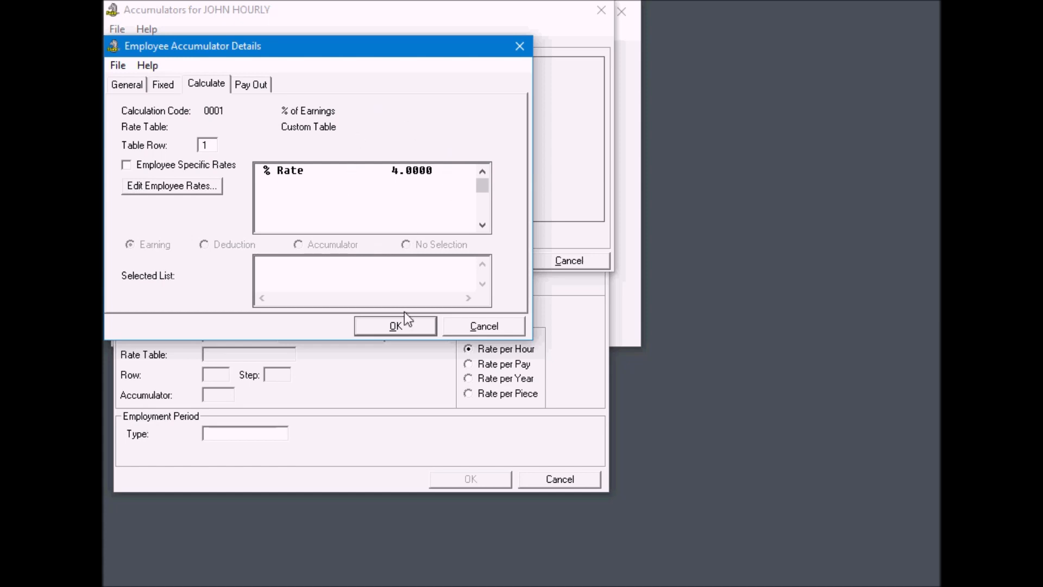
left_click(396, 326)
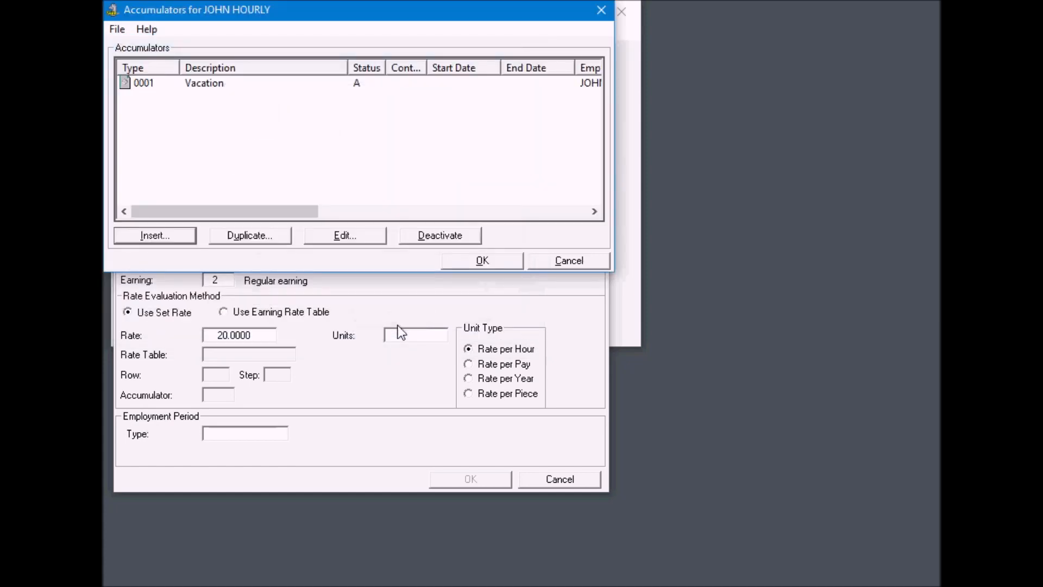
left_click(489, 256)
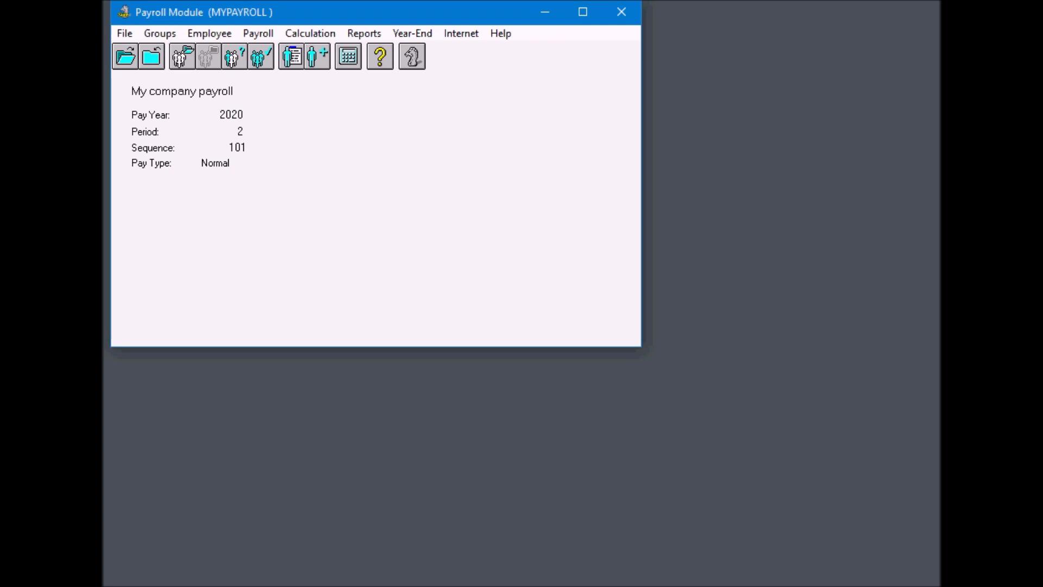
Open time entry for the hourly employee, number 2, for the period 2020/01/05 to 2020/01/18
left_click(209, 34)
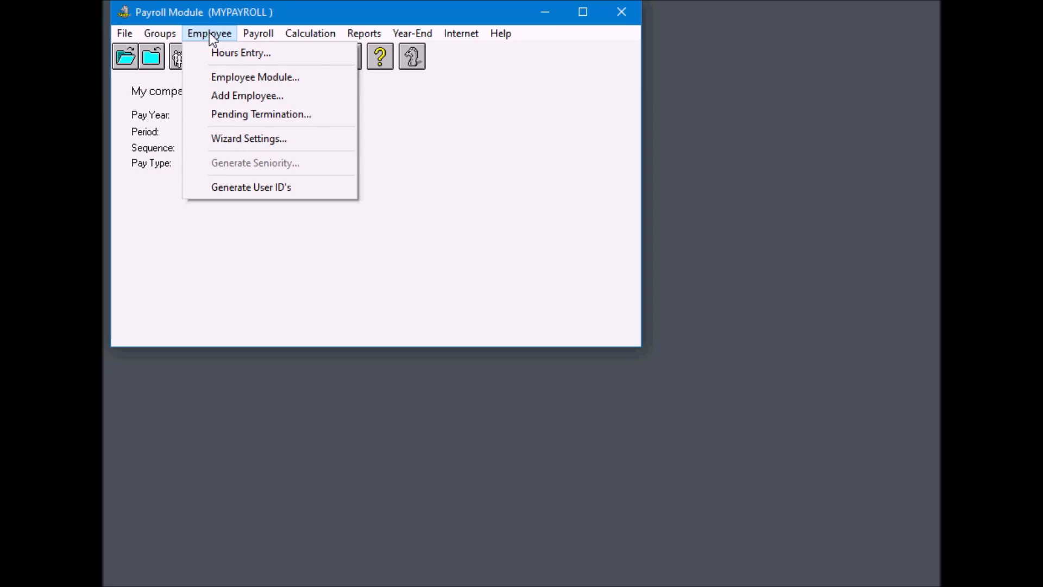
left_click(226, 55)
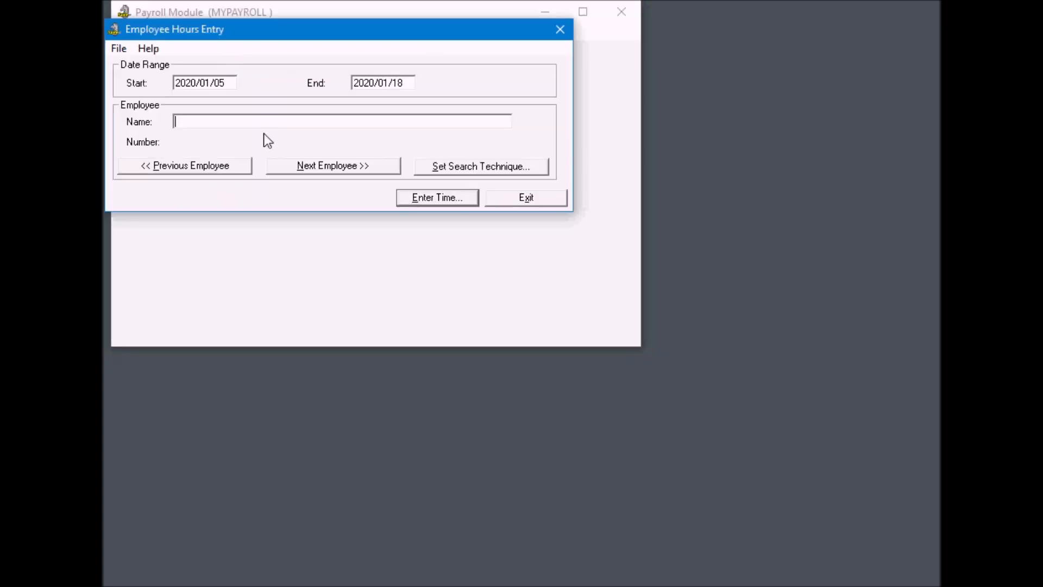
left_click(344, 164)
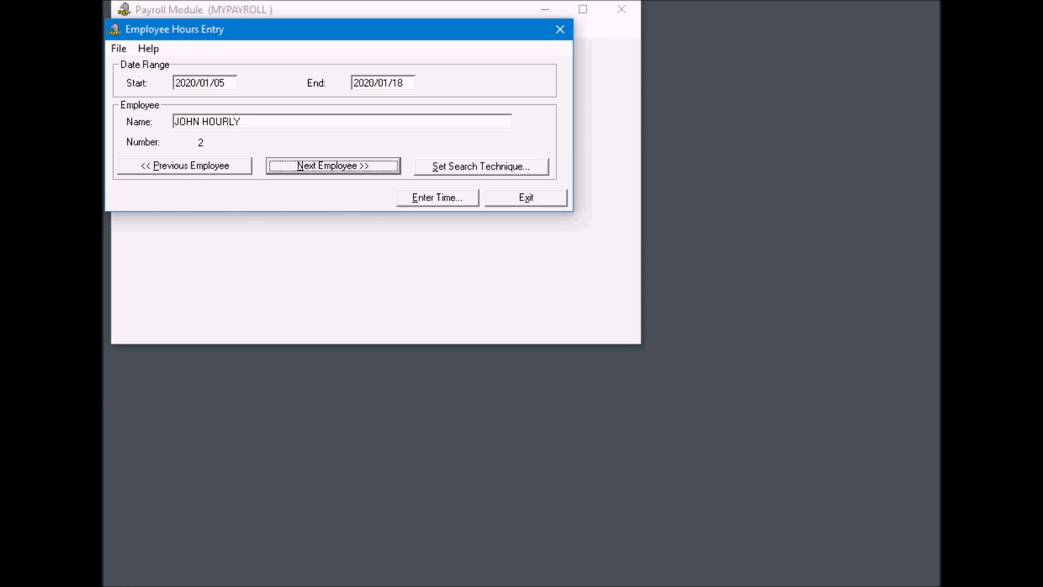
left_click(443, 197)
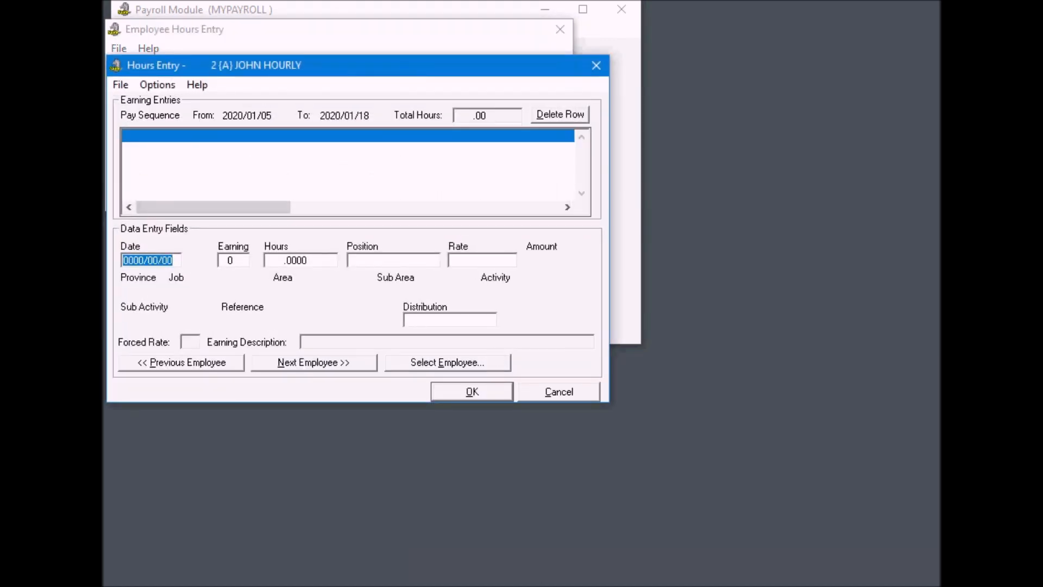
Fill in an hours entry with earning 2, Regular earning, and 80 hours
left_click(245, 260)
double_click(245, 261)
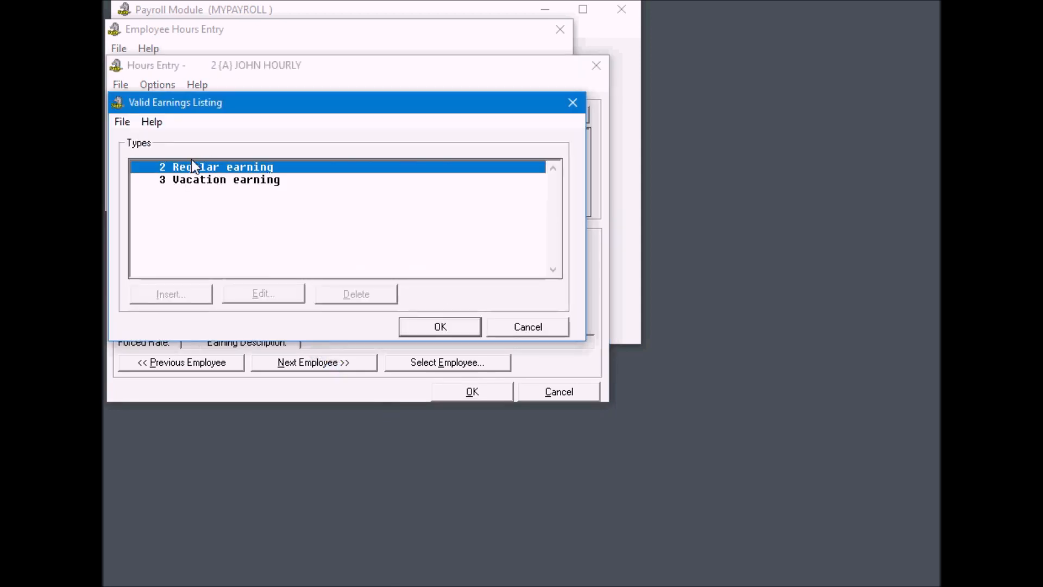
left_click(453, 326)
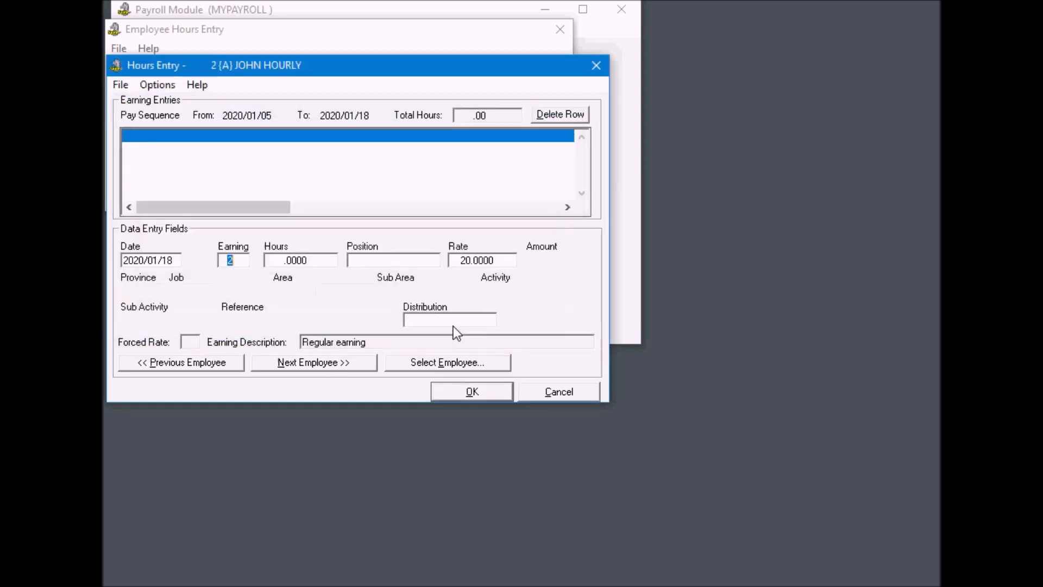
left_click(324, 261)
type("80")
key("Tab")
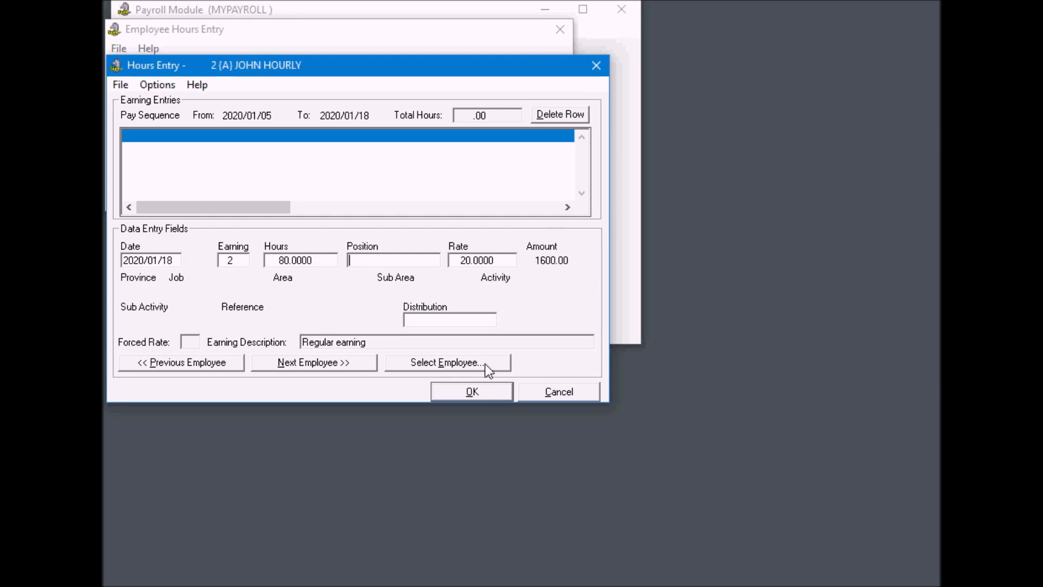
Complete the hourly employee's 80-hour entry, confirm the hours and leave time entry
key("Tab")
left_click(475, 393)
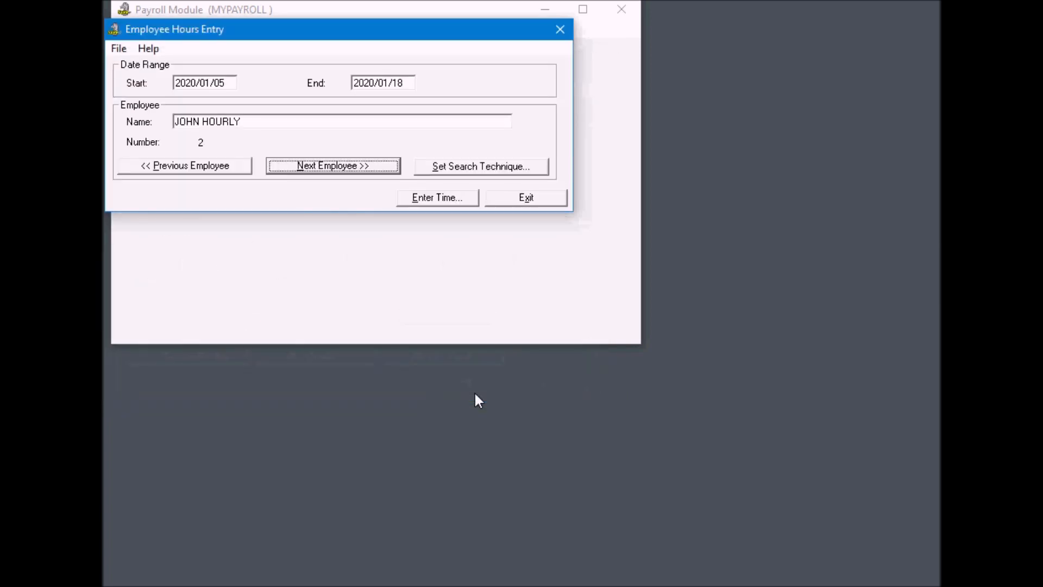
left_click(512, 198)
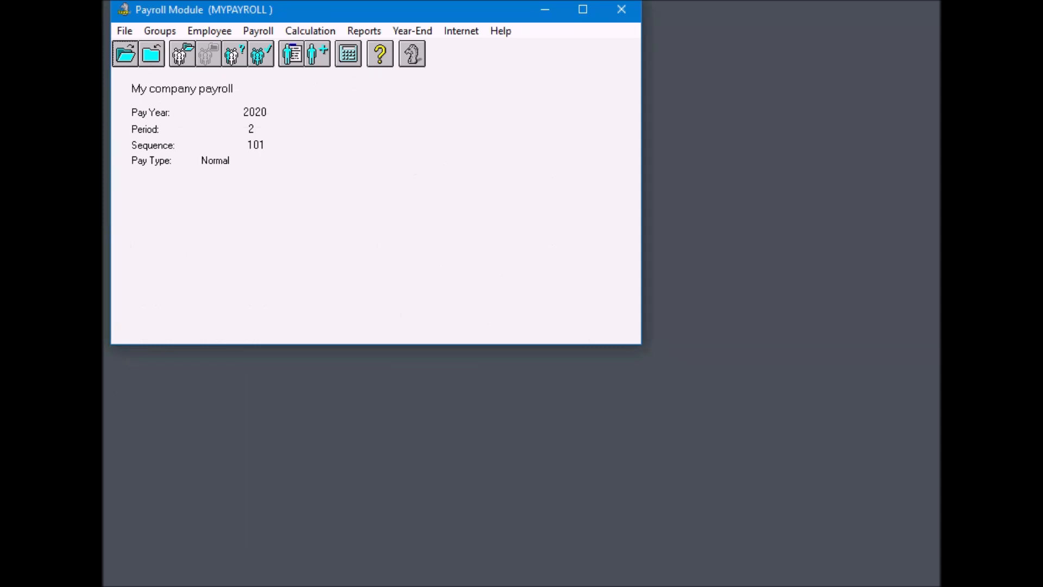
Calculate the payroll for period 2, sequence 101, without benefit distribution, and close the exception listing without saving it
left_click(302, 31)
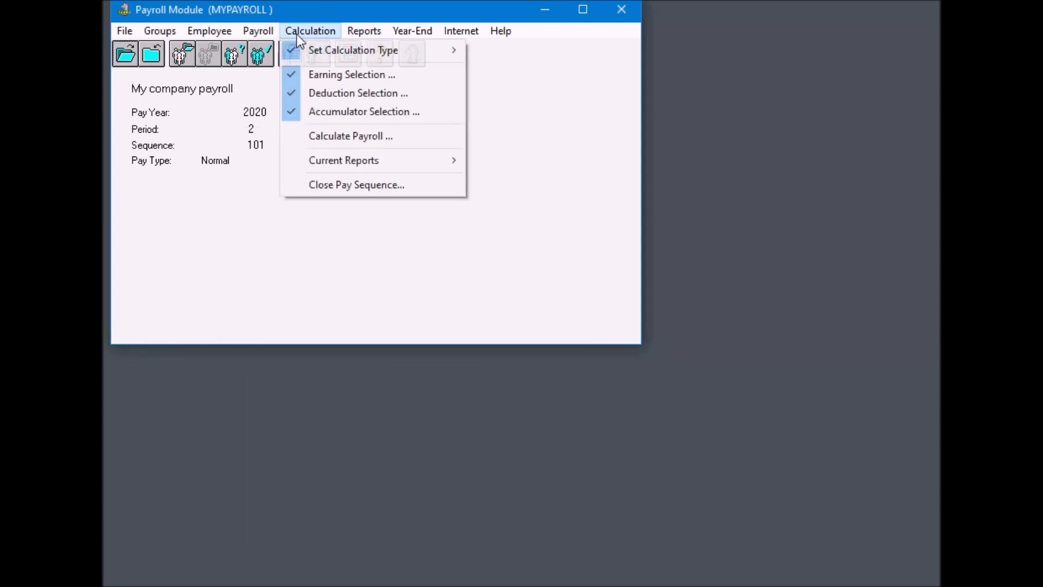
left_click(347, 139)
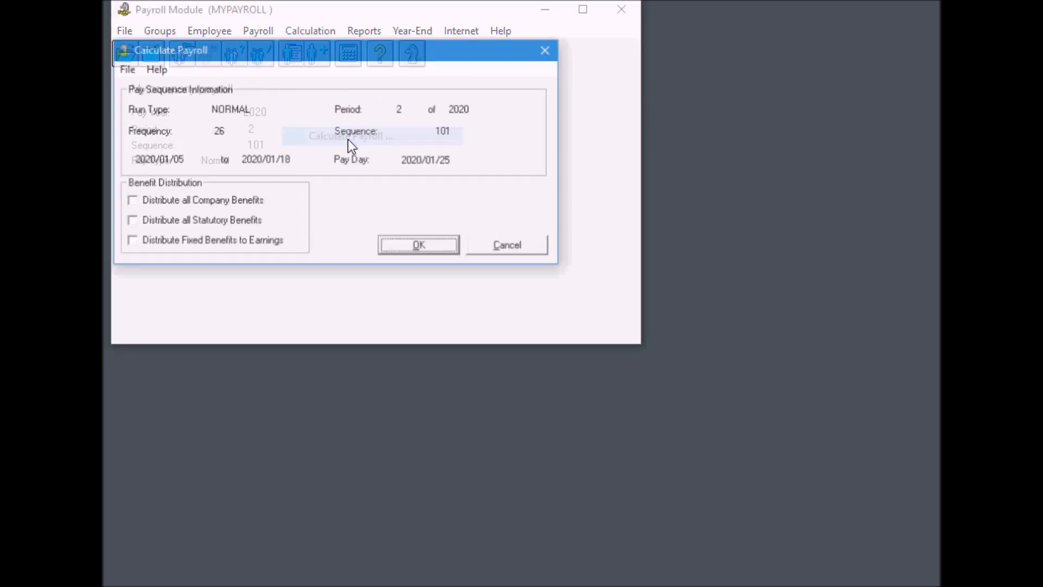
left_click(417, 246)
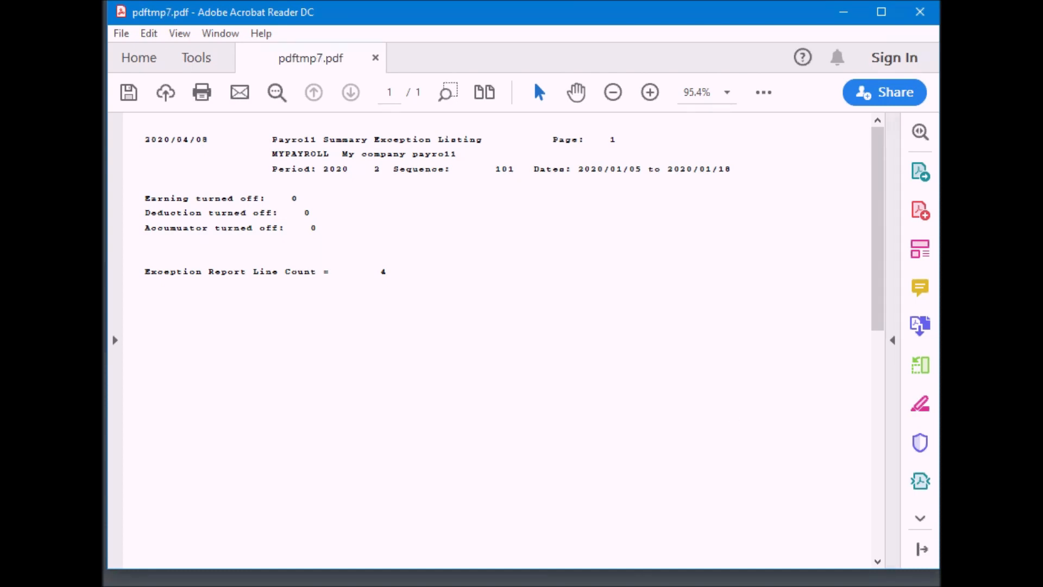
left_click(918, 21)
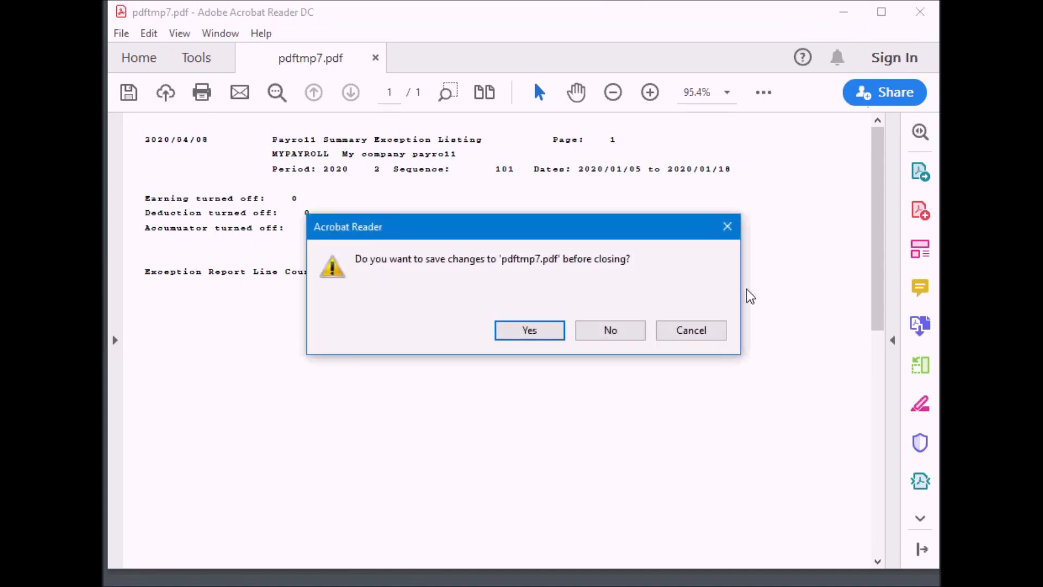
left_click(613, 331)
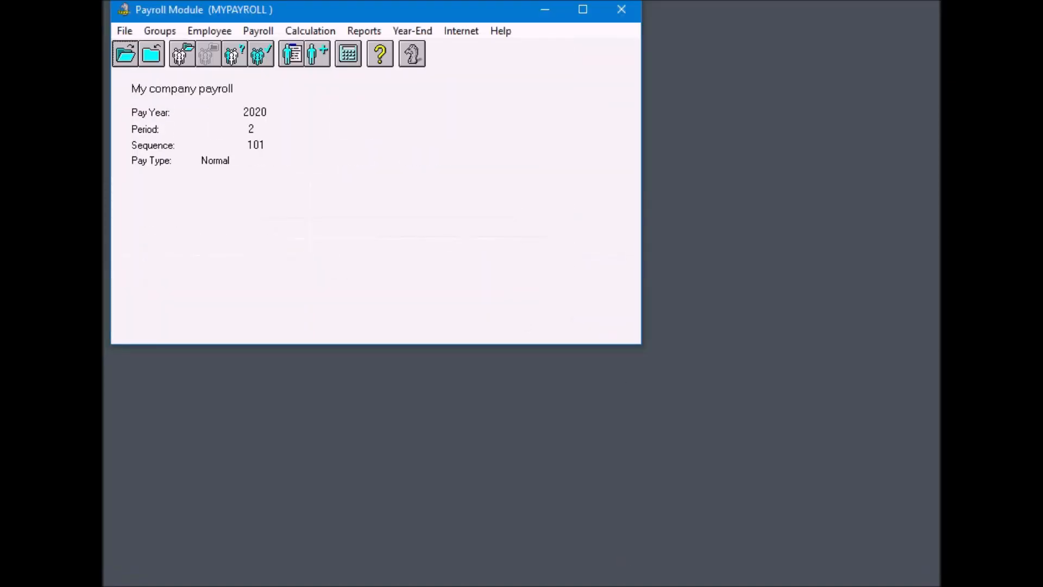
Generate the interim pay register for the current pay sequence, sorted by name, as a printer report
left_click(311, 32)
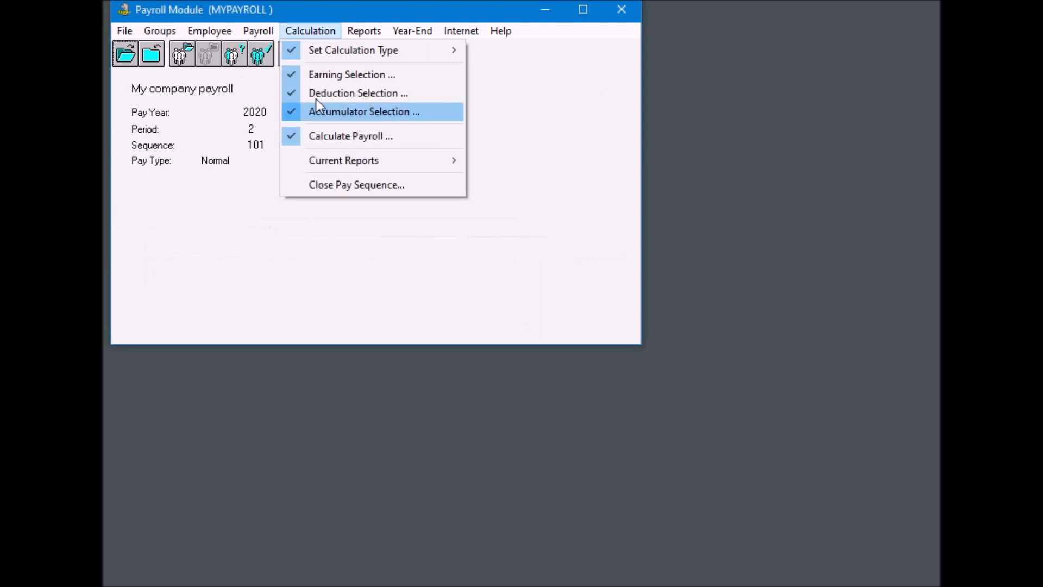
mouse_move(341, 163)
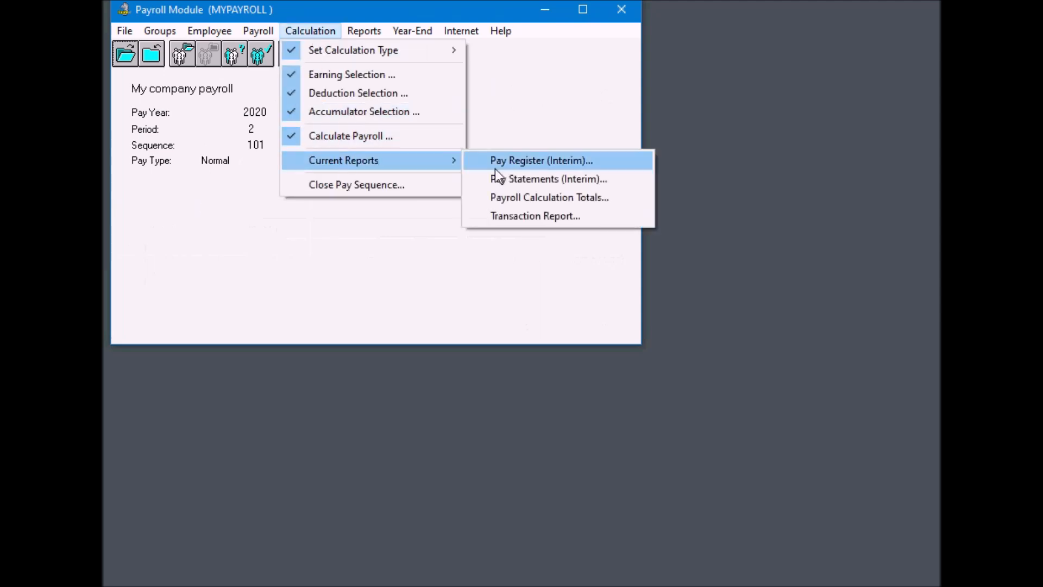
left_click(555, 165)
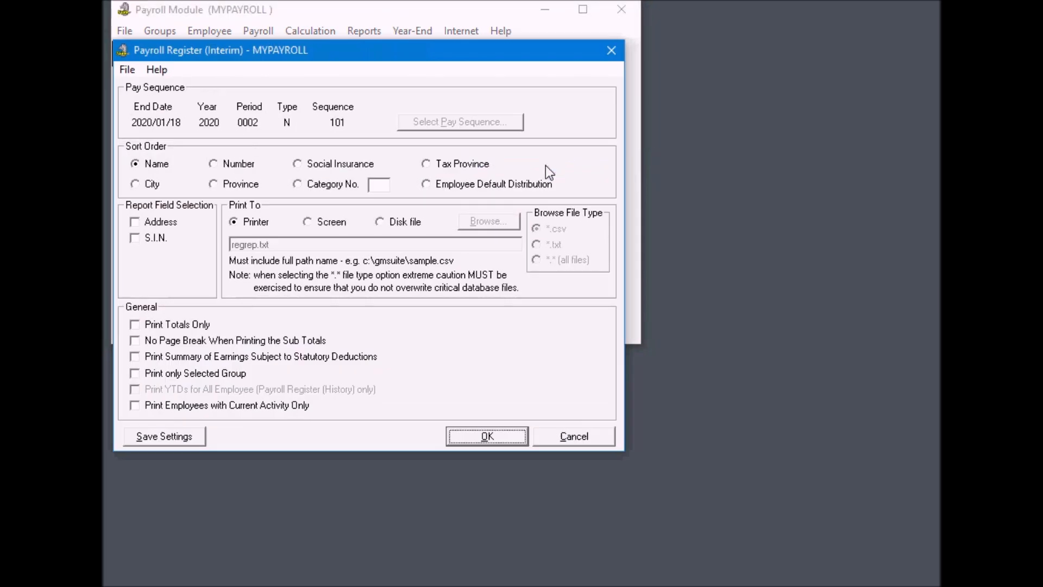
left_click(505, 436)
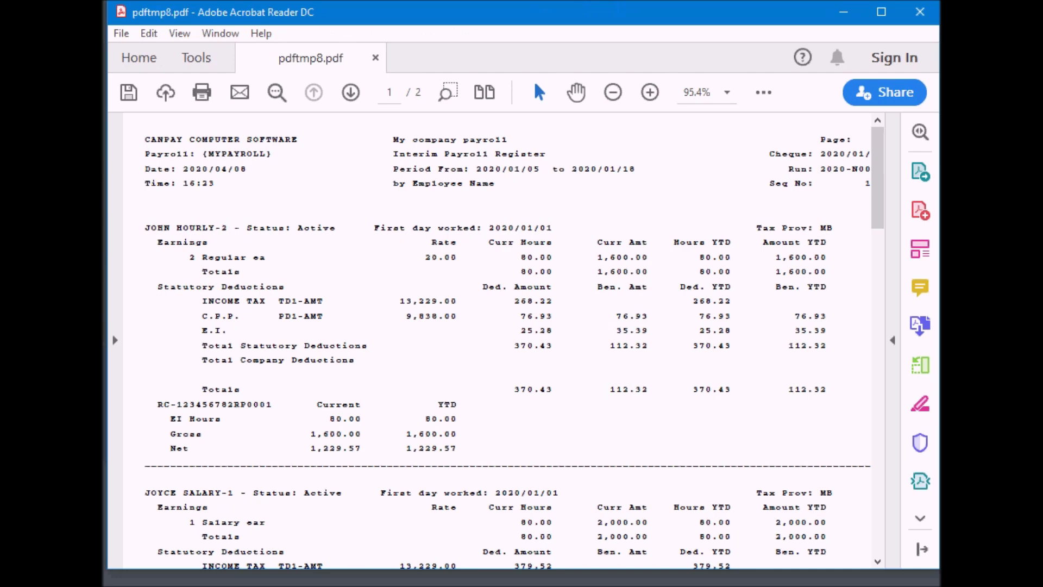
Review the interim register's employee details, final totals and Canada Revenue Agency remittance, and close the report without saving
scroll(605, 354, "down", 5)
scroll(605, 339, "down", 10)
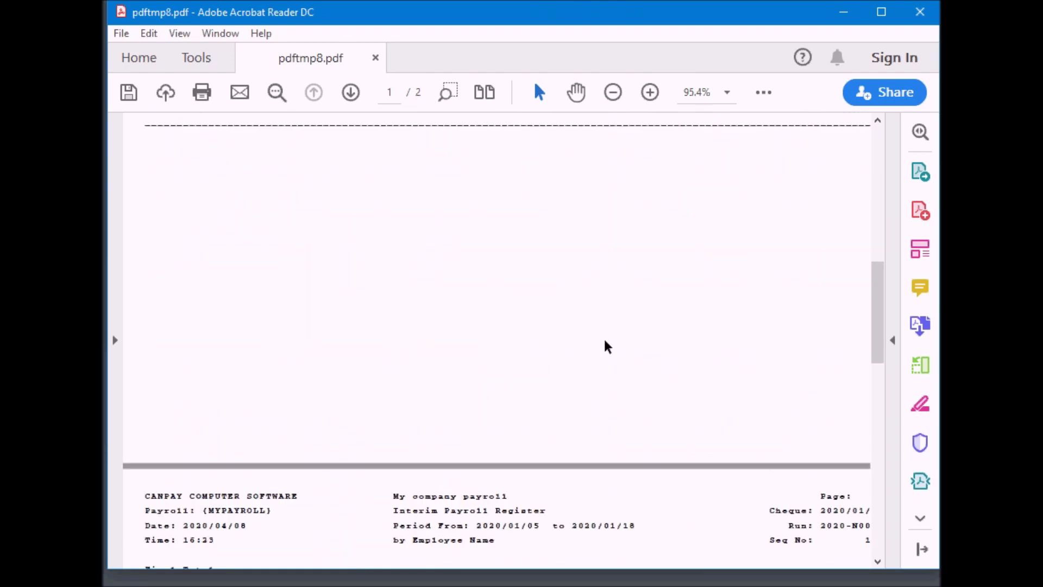
scroll(608, 347, "down", 15)
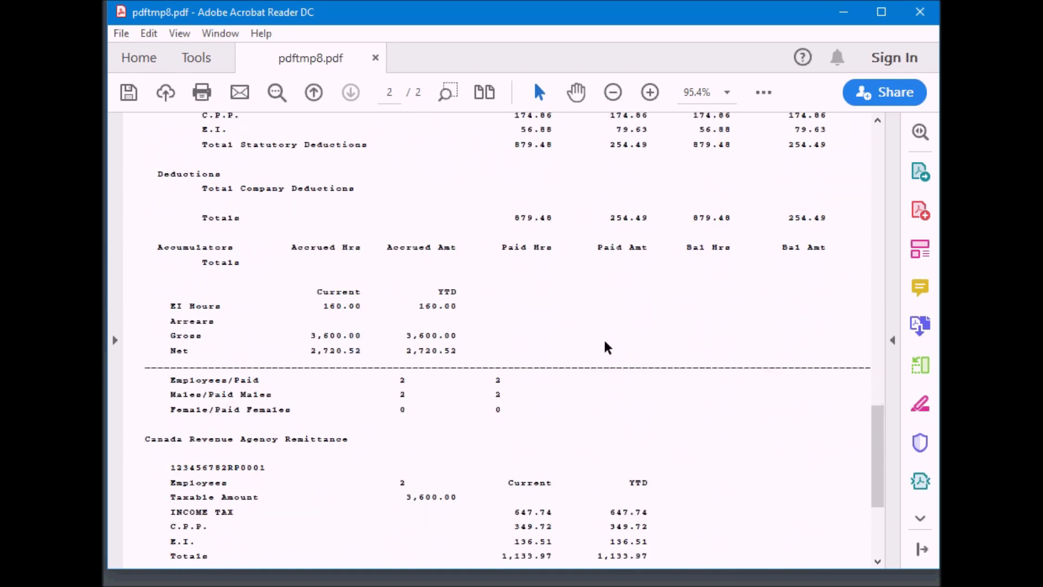
scroll(607, 348, "down", 5)
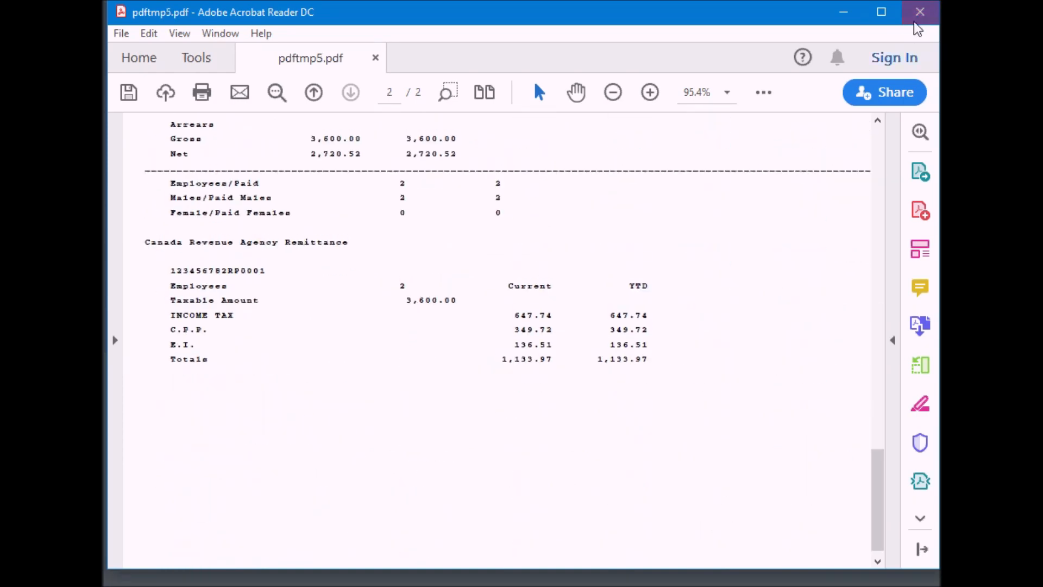
left_click(919, 11)
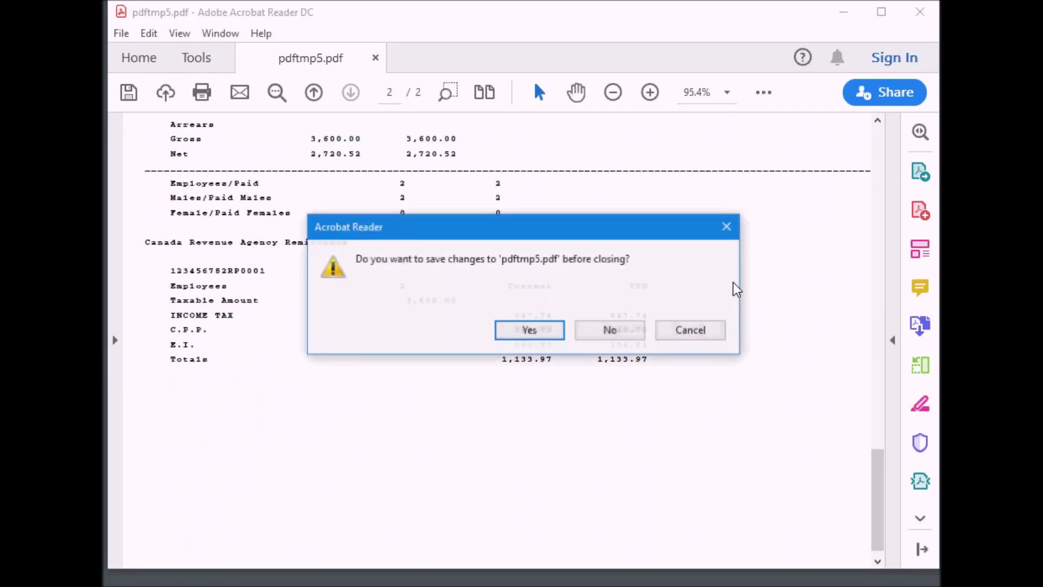
left_click(610, 333)
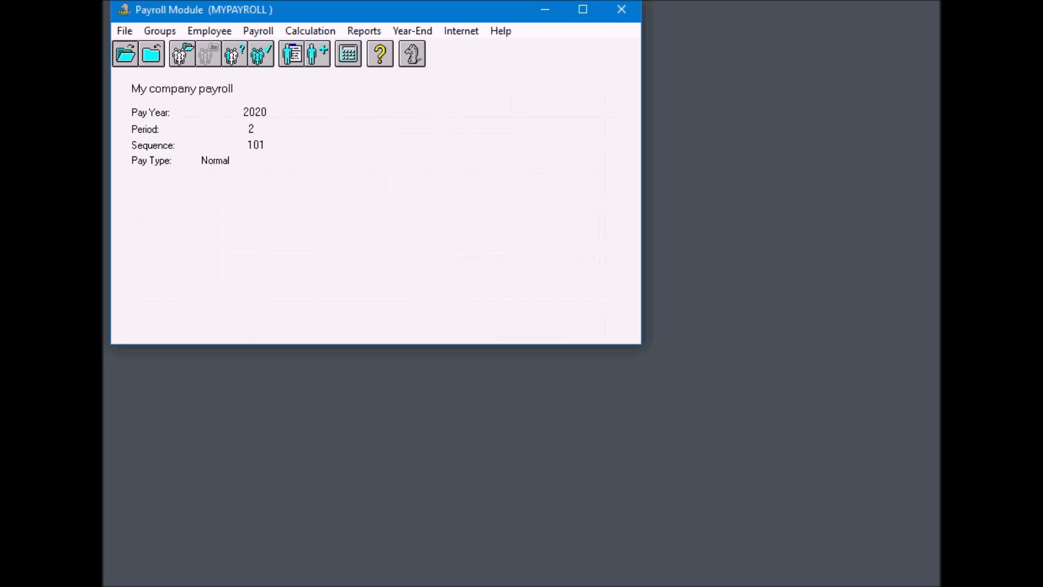
Close pay sequence 101 for period 2 of 2020 without terminating employees with "Final Pay" status
left_click(305, 31)
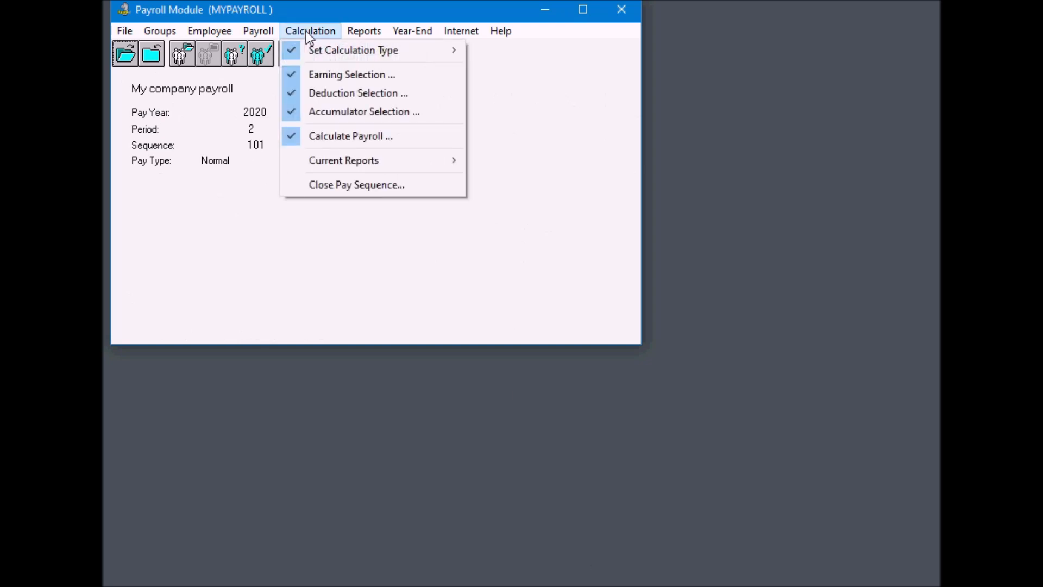
left_click(351, 184)
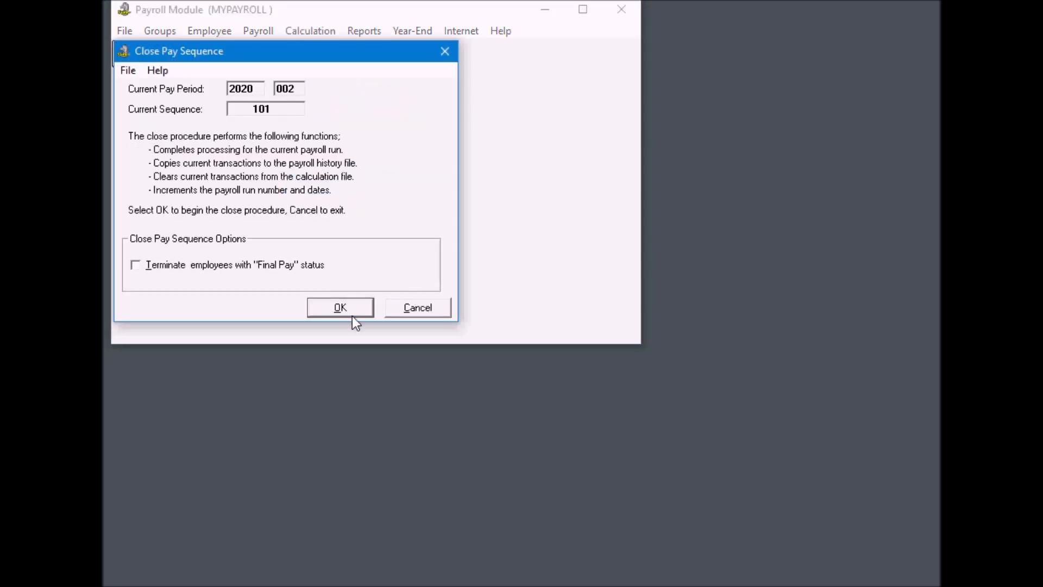
left_click(344, 308)
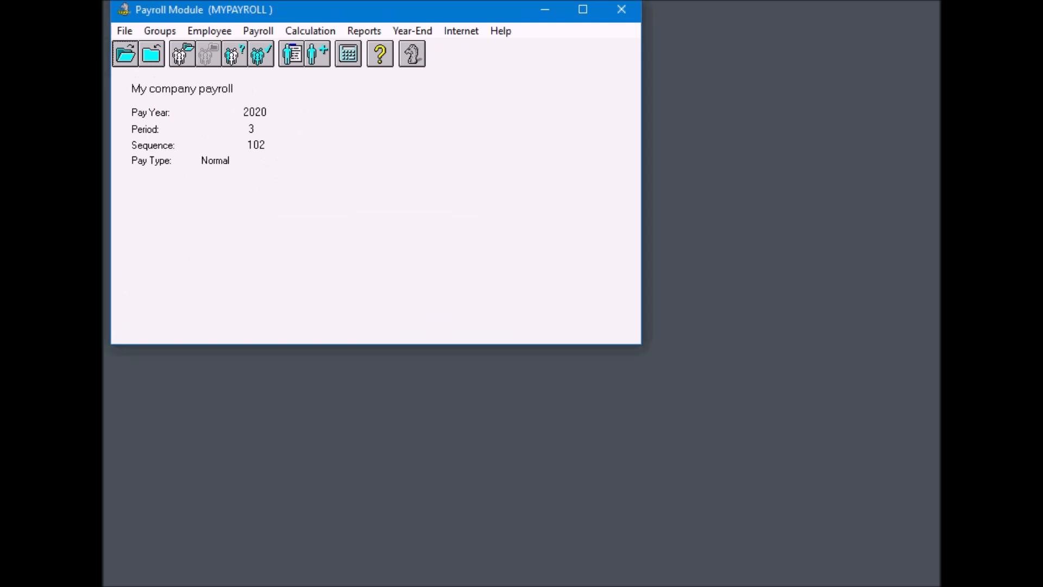
Generate the historical EFT pay statements for sequence 101, using the background PDF, and accept merging the report with the image
left_click(365, 30)
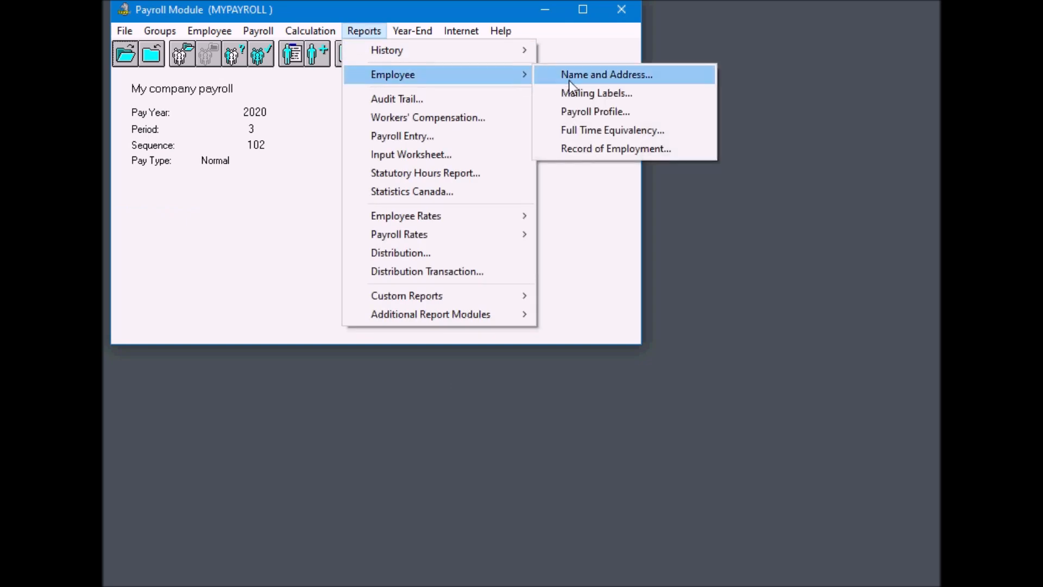
mouse_move(462, 57)
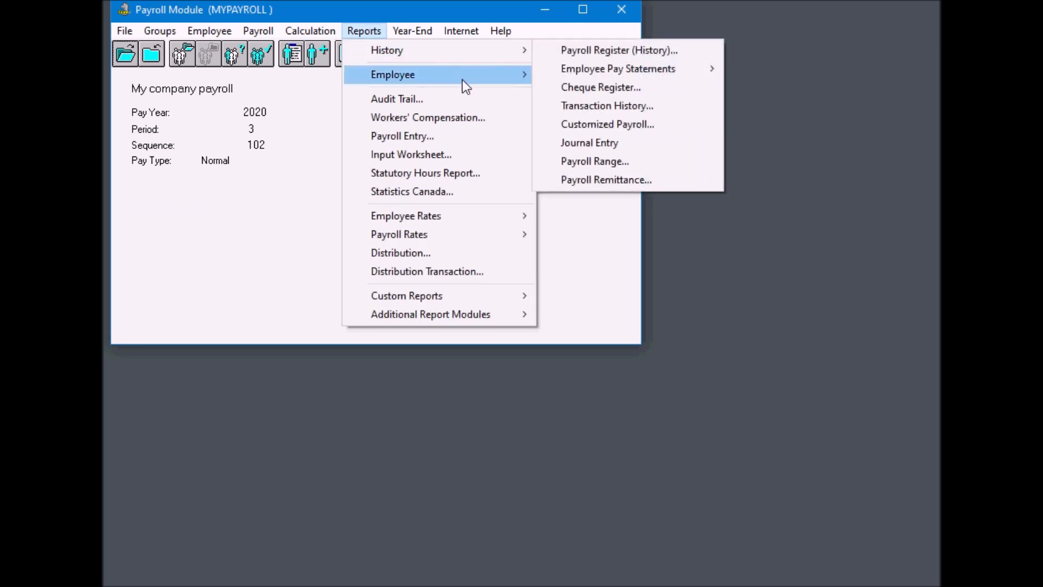
mouse_move(462, 79)
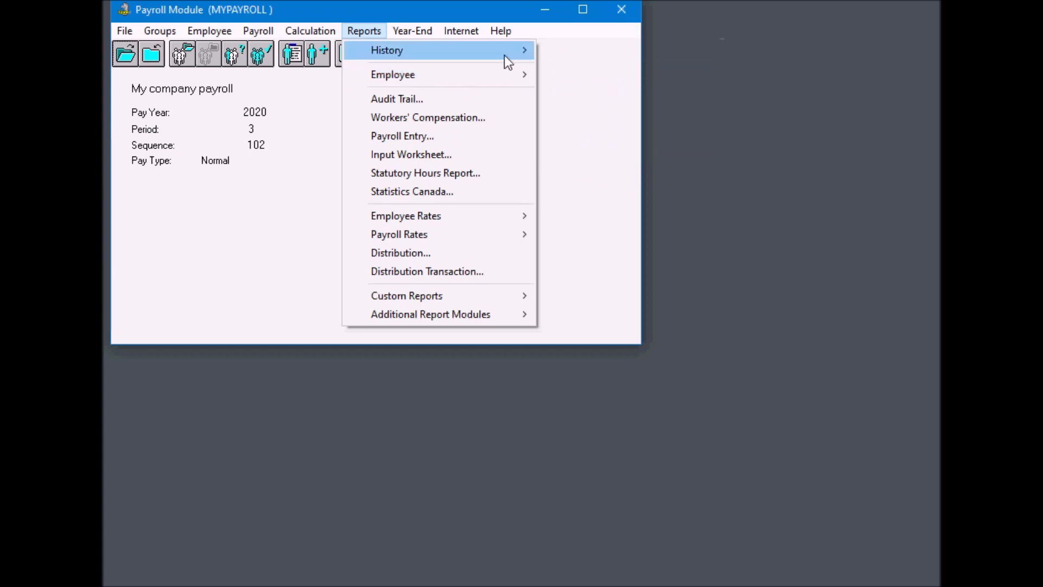
mouse_move(504, 54)
mouse_move(566, 68)
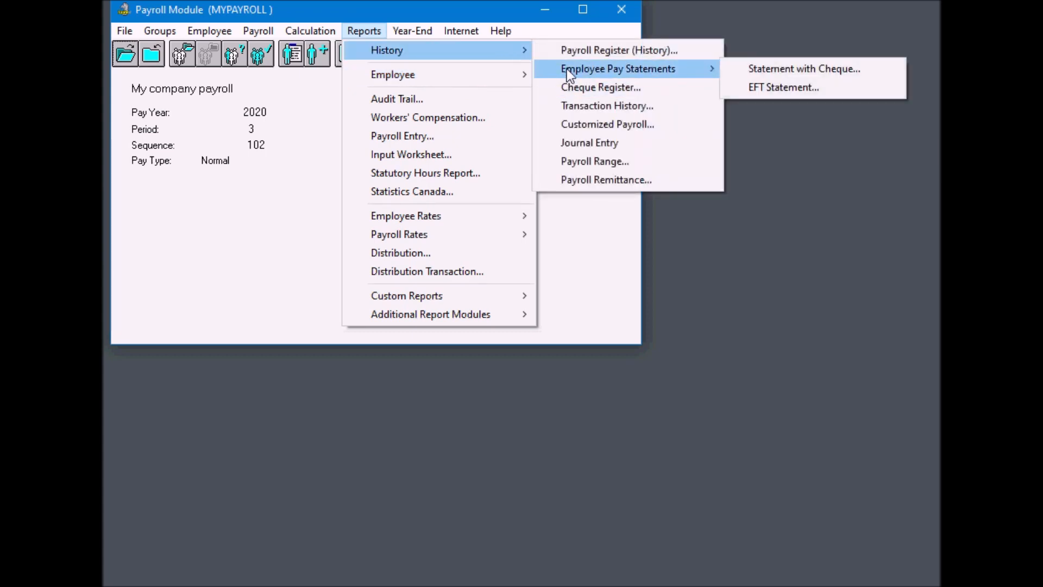
left_click(748, 87)
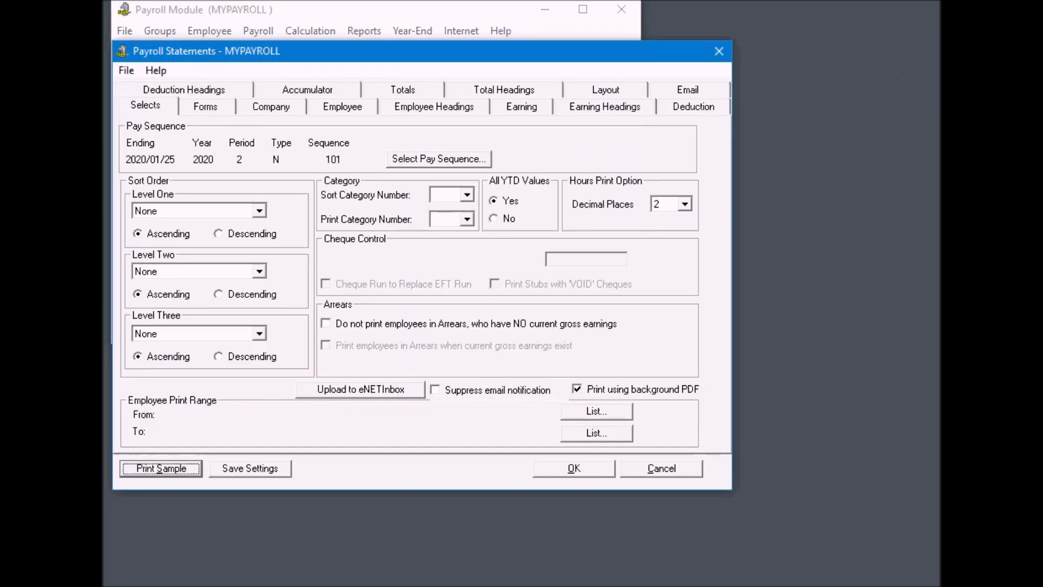
left_click(593, 471)
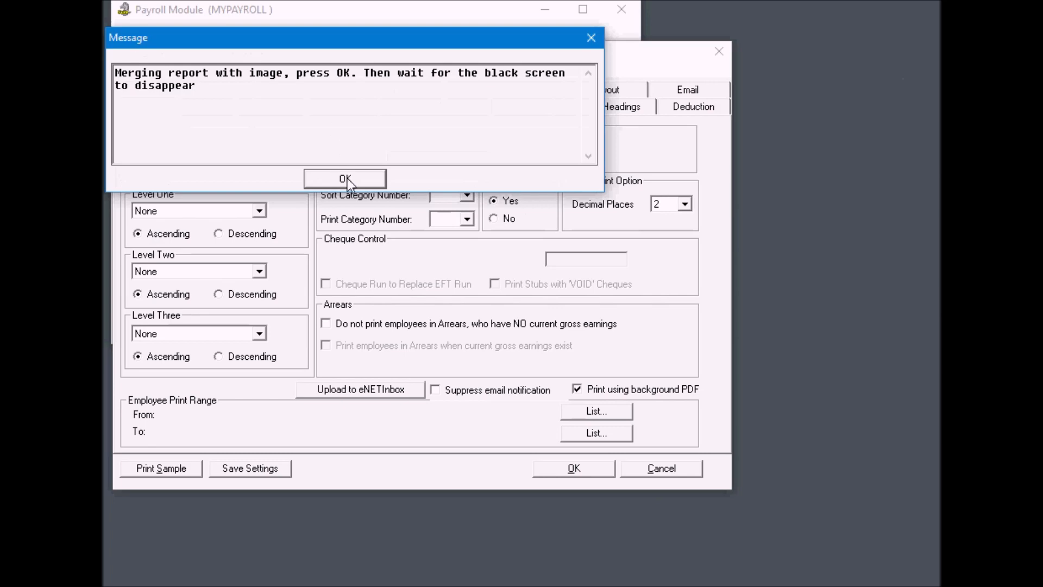
left_click(347, 178)
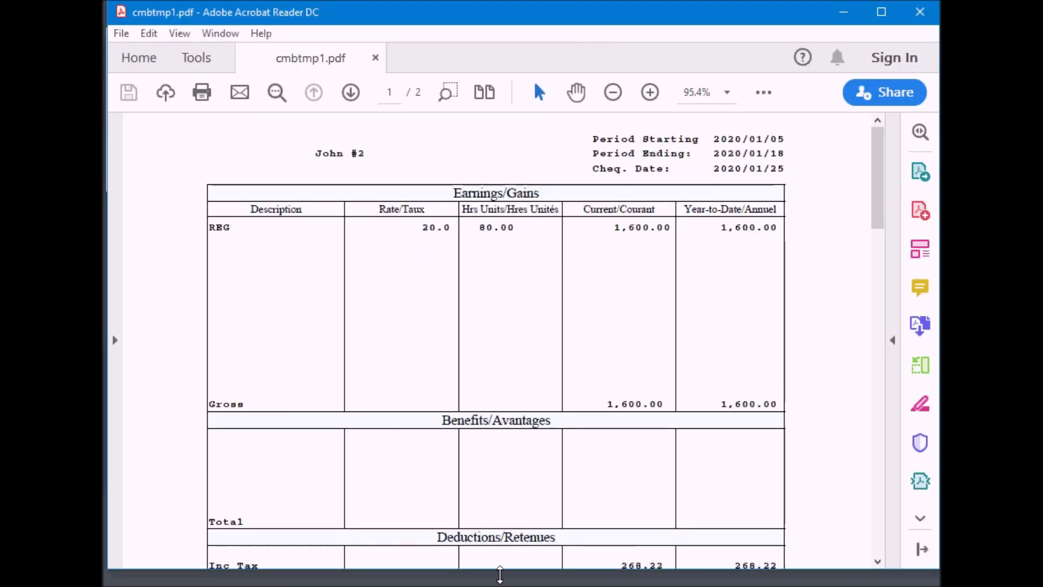
Review the earnings and deductions on both employees' pay statements and return to the first statement
scroll(799, 421, "down", 5)
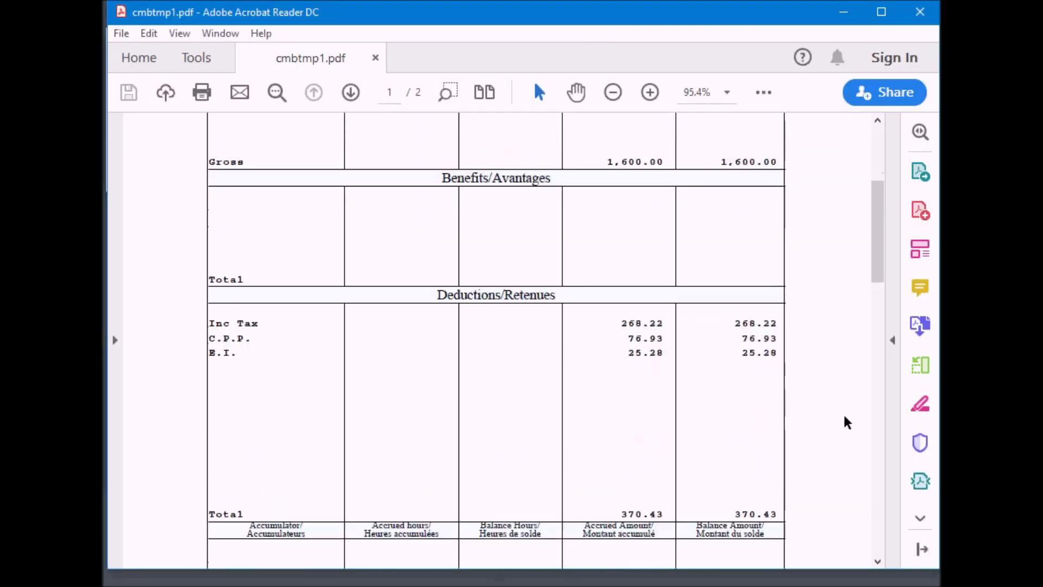
scroll(847, 422, "down", 16)
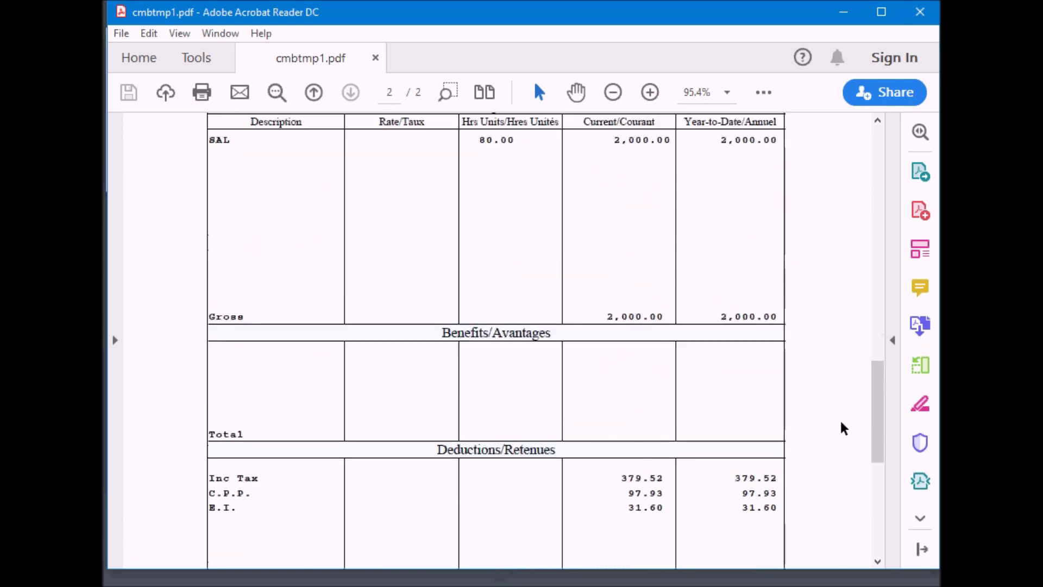
scroll(843, 429, "up", 15)
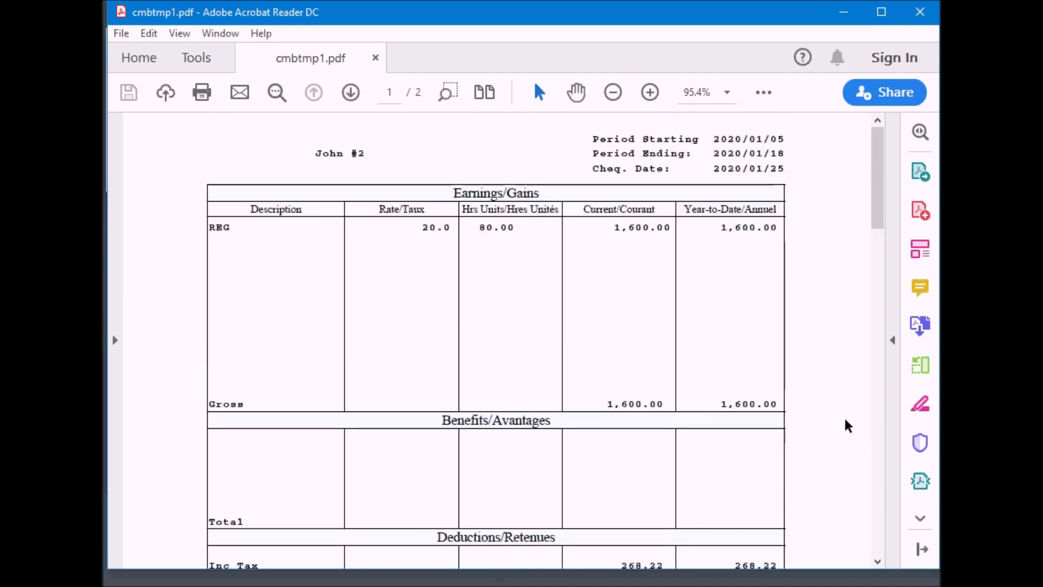